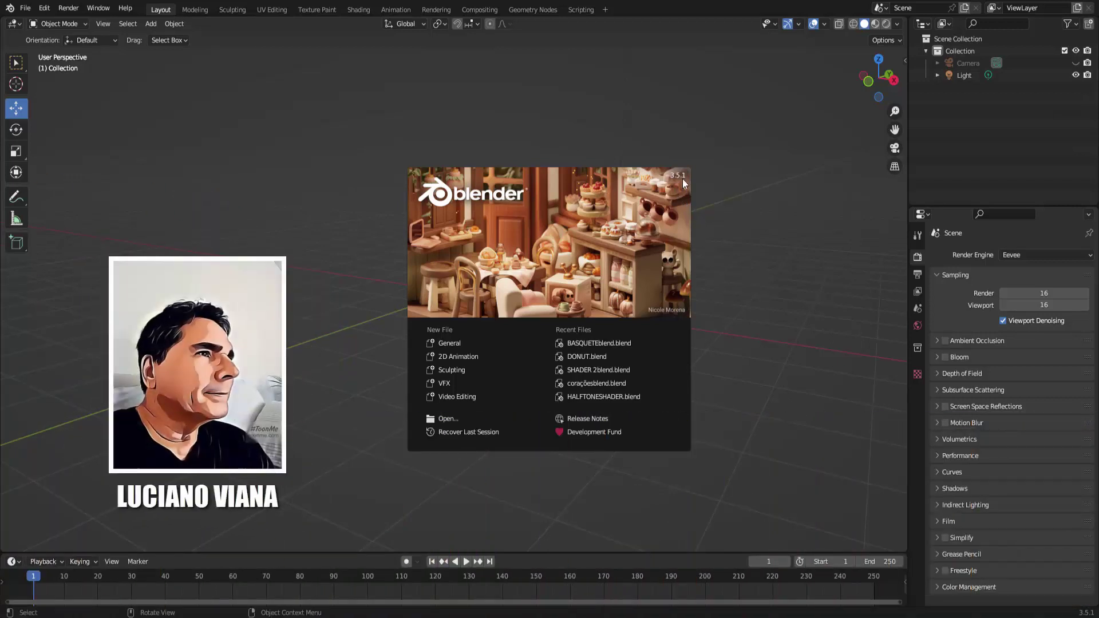
# Dismiss the splash screen to show the default scene with camera and light
pyautogui.click(713, 217)
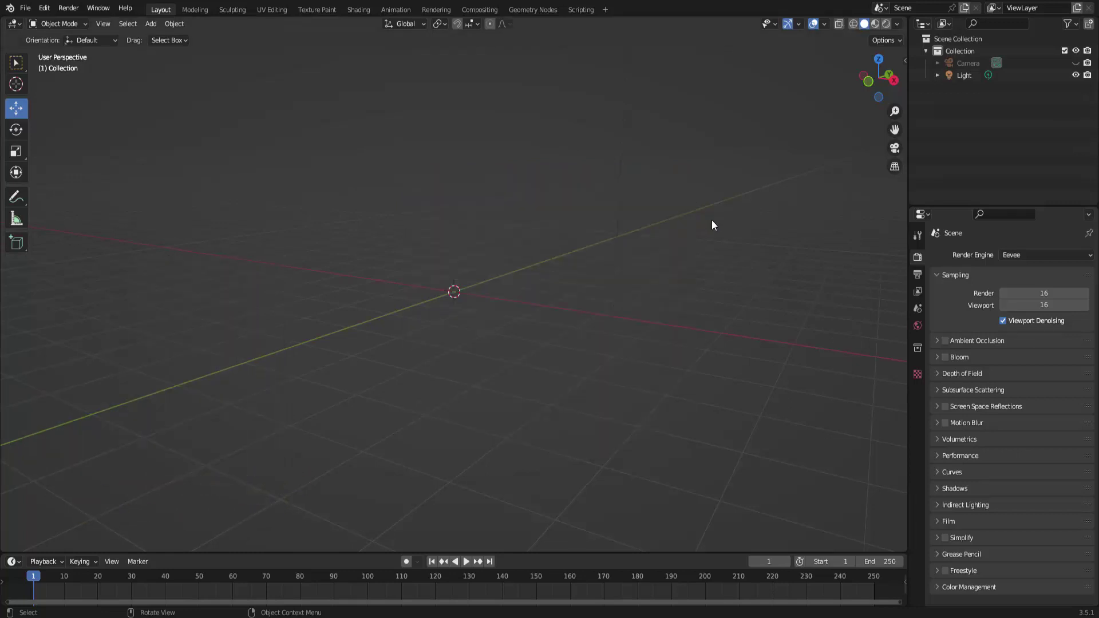
# Add a cylinder scaled by 2 with Cap Fill Type set to Nothing
pyautogui.click(151, 25)
pyautogui.moveTo(168, 37)
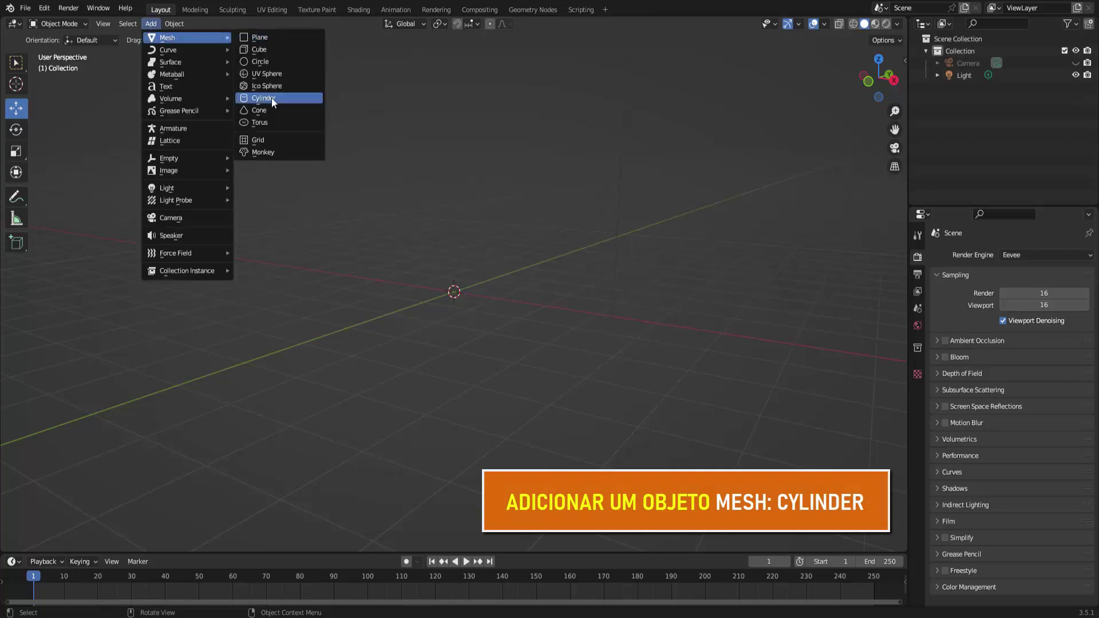
pyautogui.click(272, 101)
pyautogui.write('s')
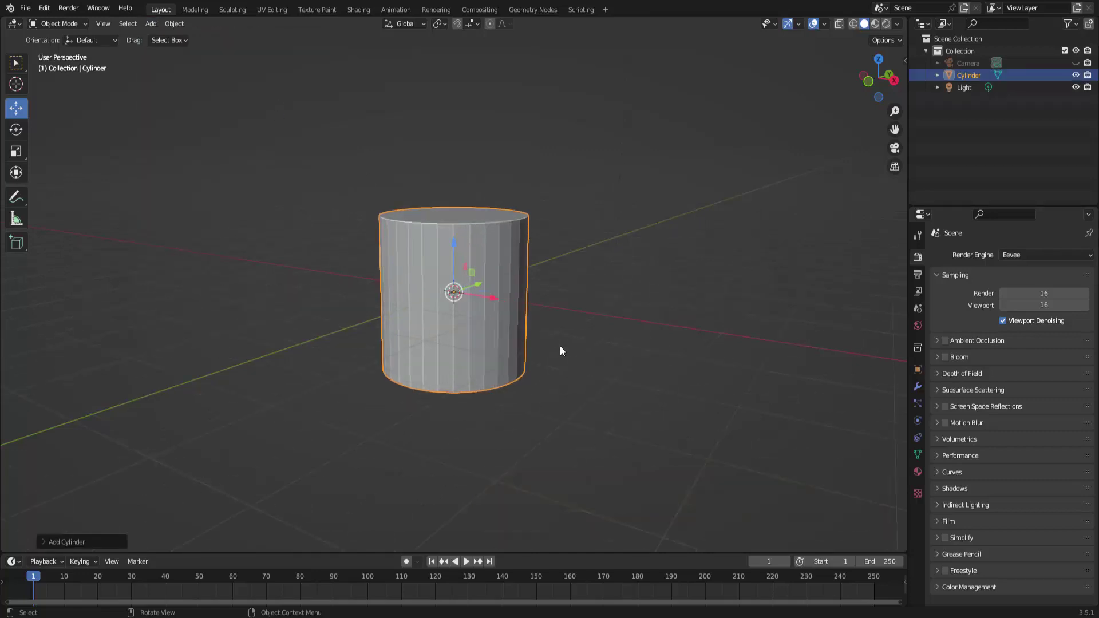
pyautogui.write('2')
pyautogui.press('Return')
pyautogui.click(44, 542)
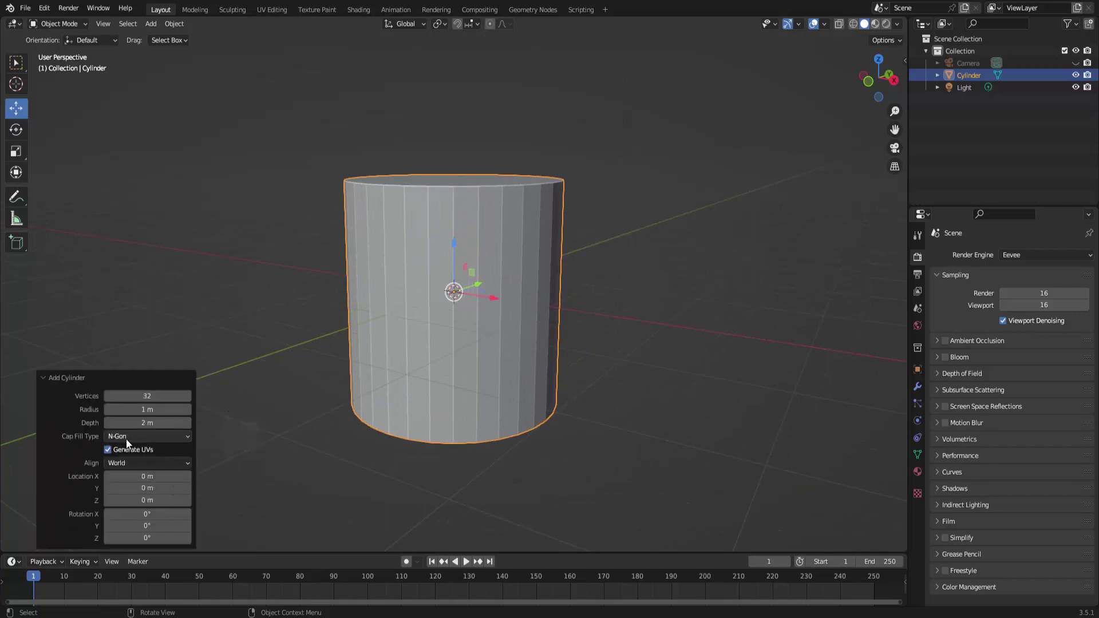
pyautogui.click(130, 437)
pyautogui.click(137, 449)
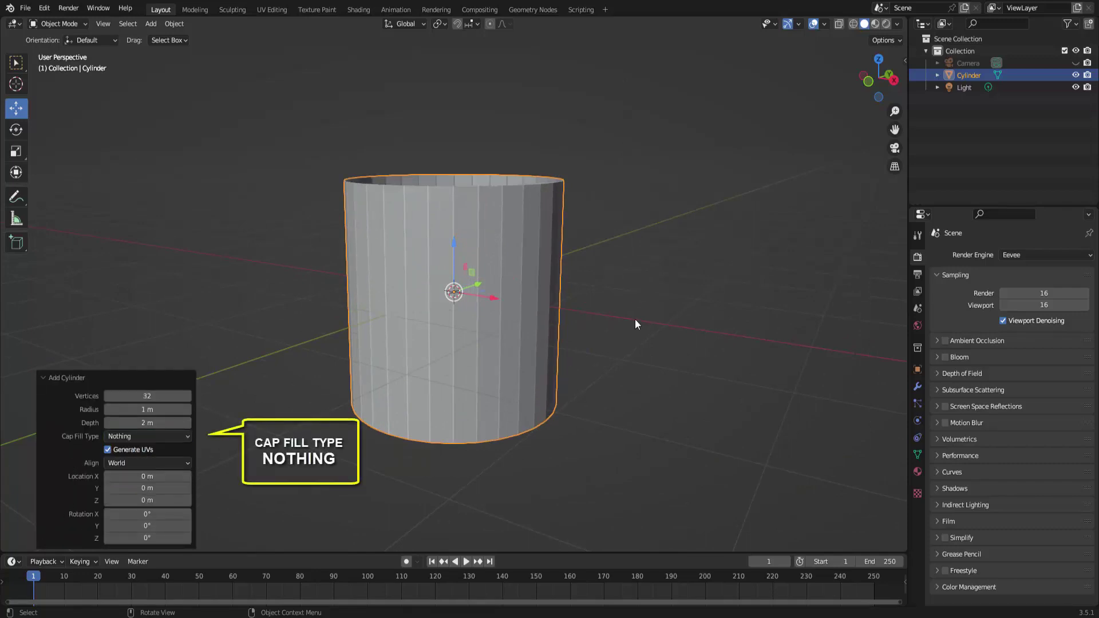
pyautogui.moveTo(634, 302)
pyautogui.mouseDown(button='middle')
pyautogui.moveTo(613, 346)
pyautogui.moveTo(578, 270)
pyautogui.moveTo(640, 191)
pyautogui.moveTo(708, 204)
pyautogui.moveTo(606, 351)
pyautogui.moveTo(615, 308)
pyautogui.mouseUp(button='middle')
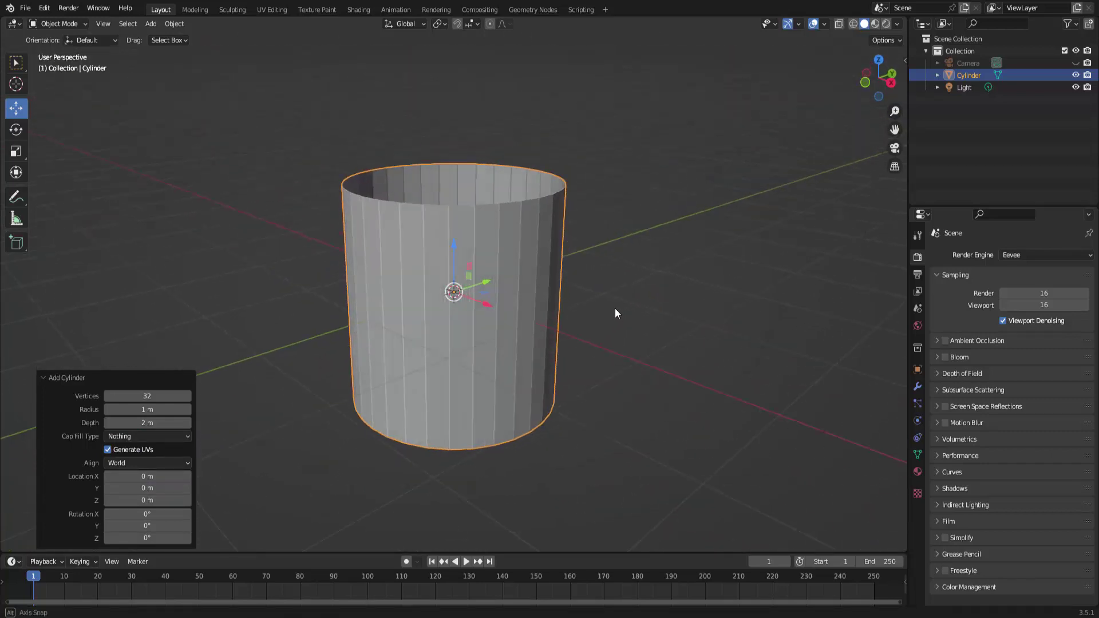
# In Edit Mode, add 10 evenly spaced loop cuts around the cylinder's side
pyautogui.click(60, 26)
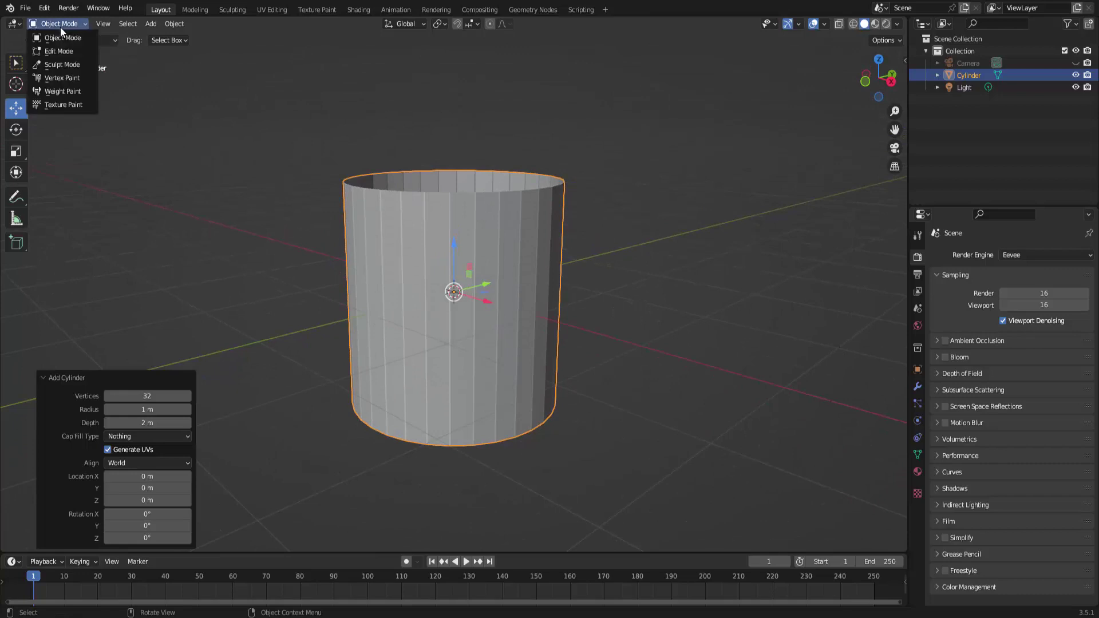
pyautogui.click(57, 37)
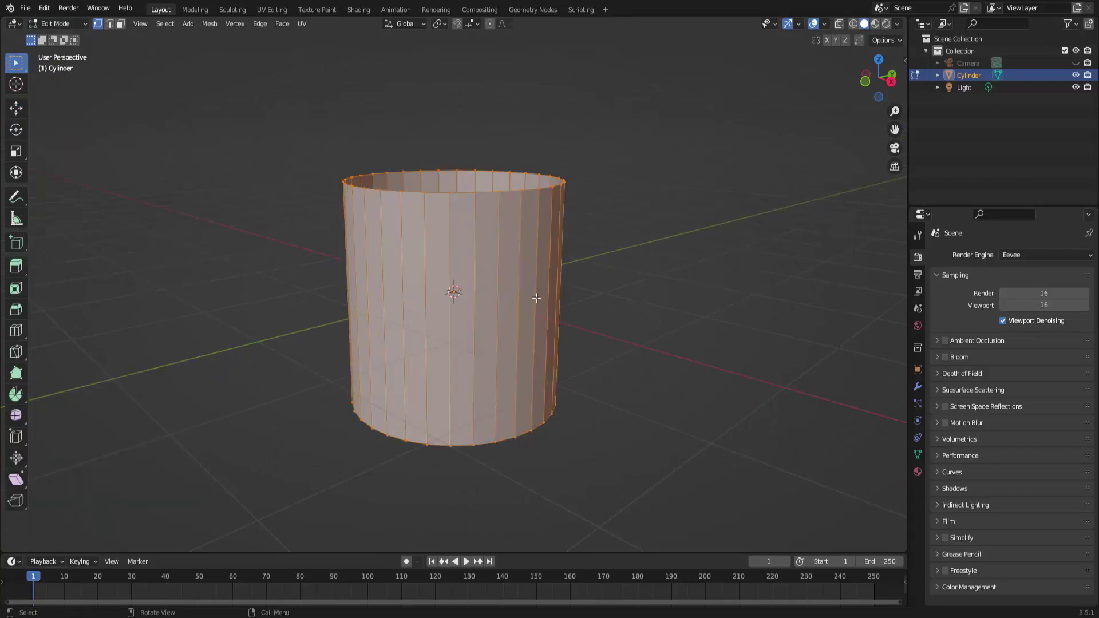
pyautogui.hotkey('ctrl', 'r')
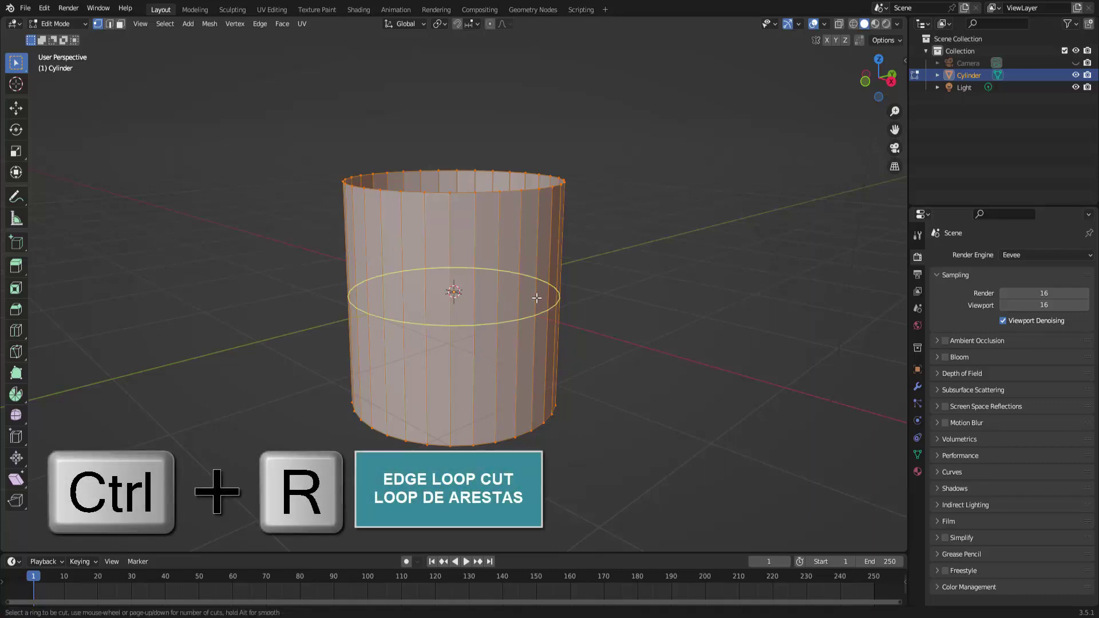
pyautogui.scroll(3, 536, 297)
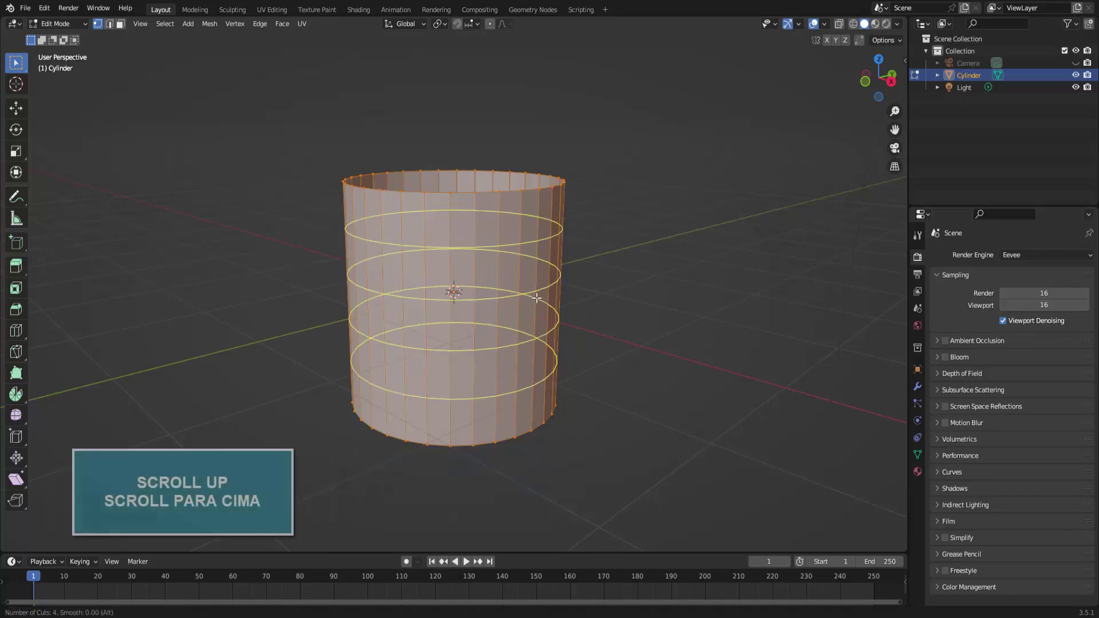
pyautogui.scroll(2, 536, 298)
pyautogui.scroll(3, 536, 297)
pyautogui.scroll(1, 537, 297)
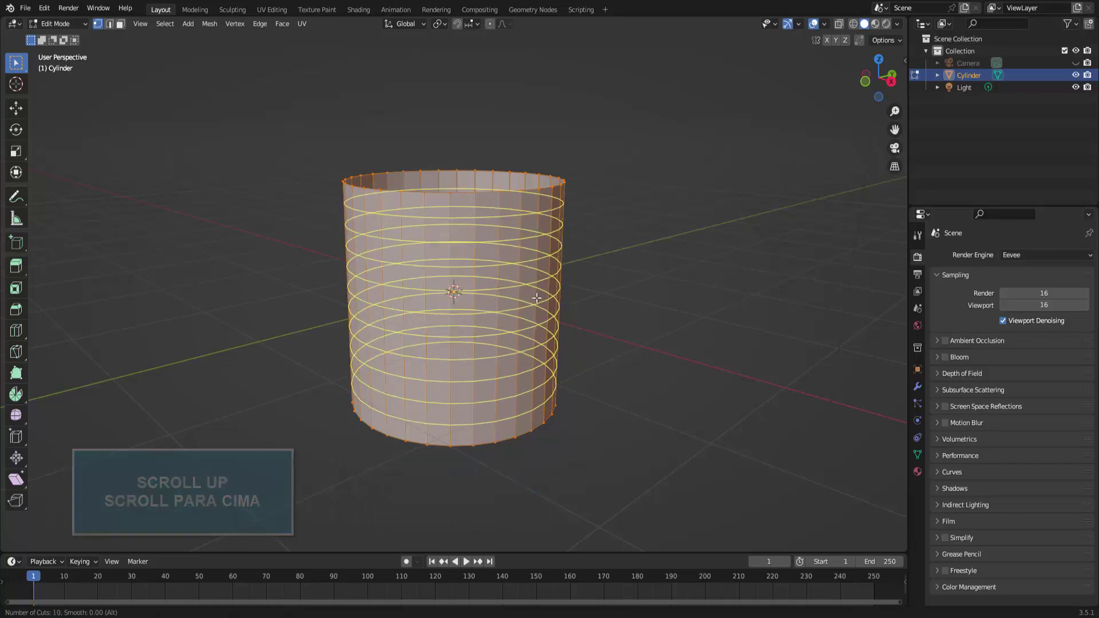
pyautogui.click(536, 298)
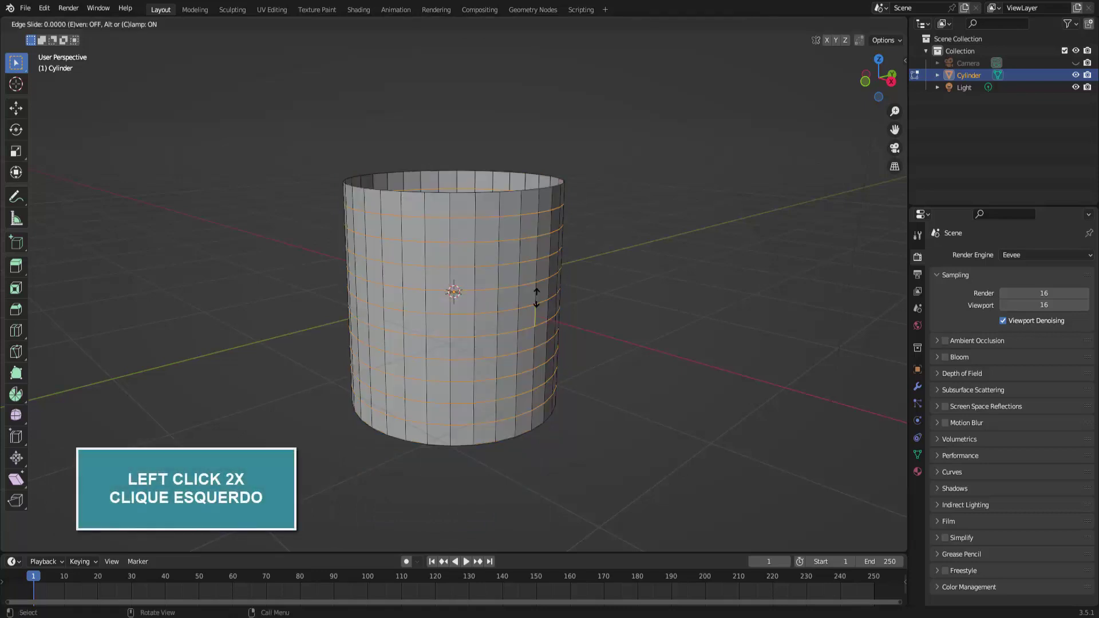
pyautogui.click(537, 298)
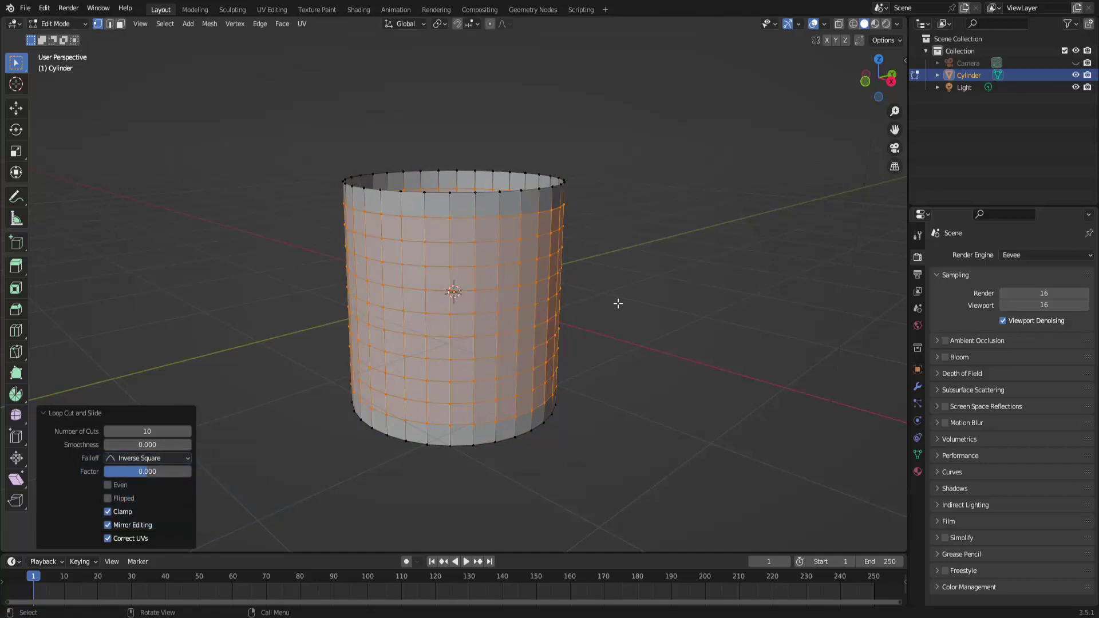
# Select all faces and apply Poke Faces, then clear the selection
pyautogui.press('a')
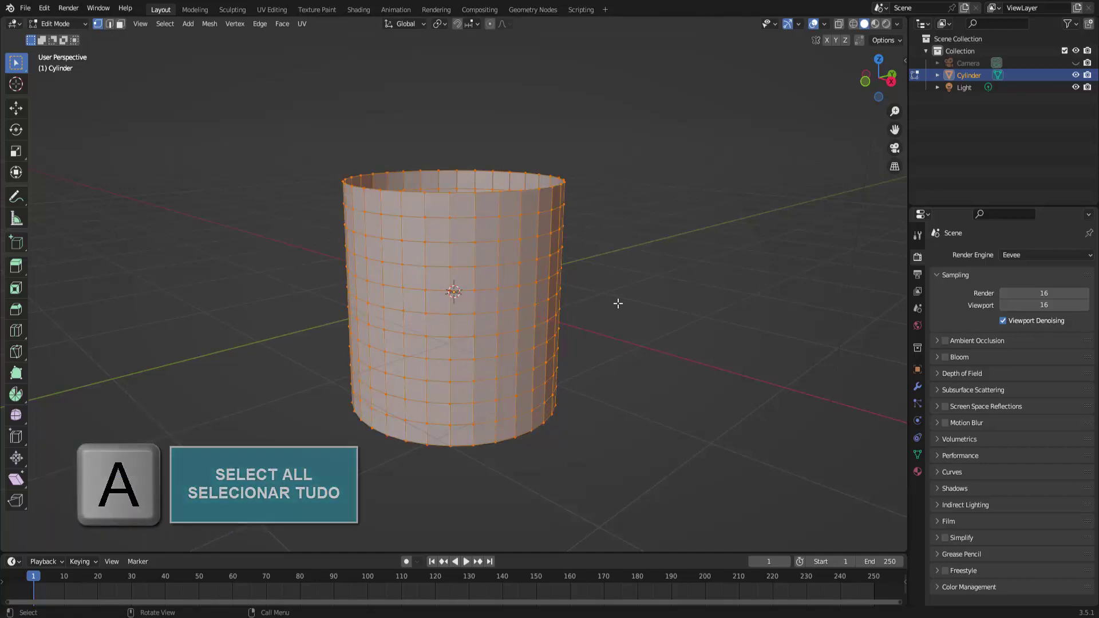
pyautogui.click(121, 25)
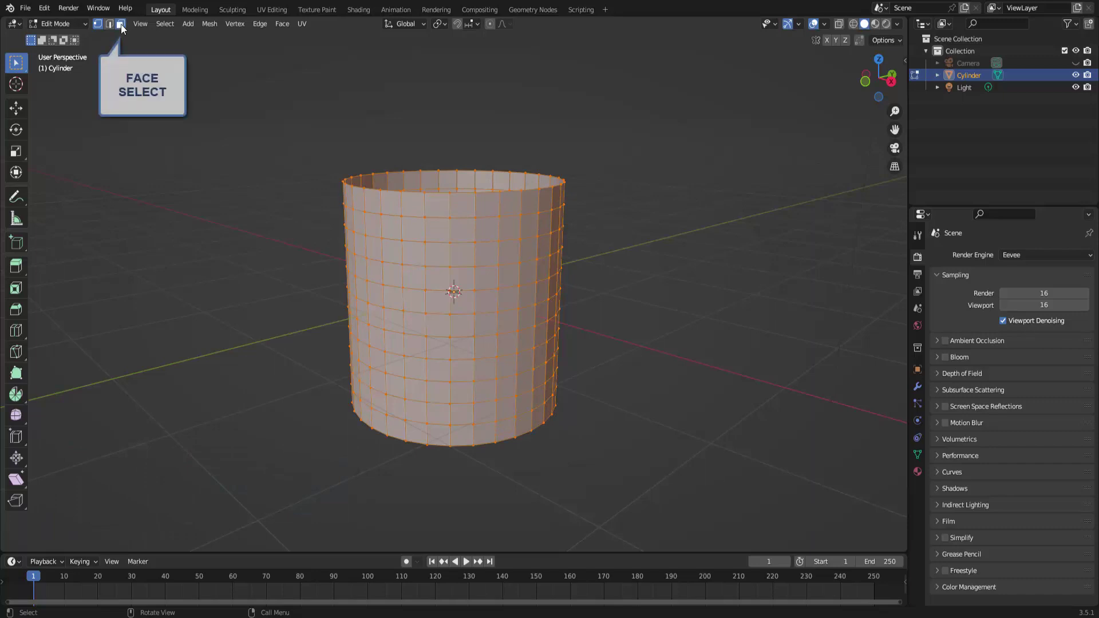
pyautogui.click(282, 24)
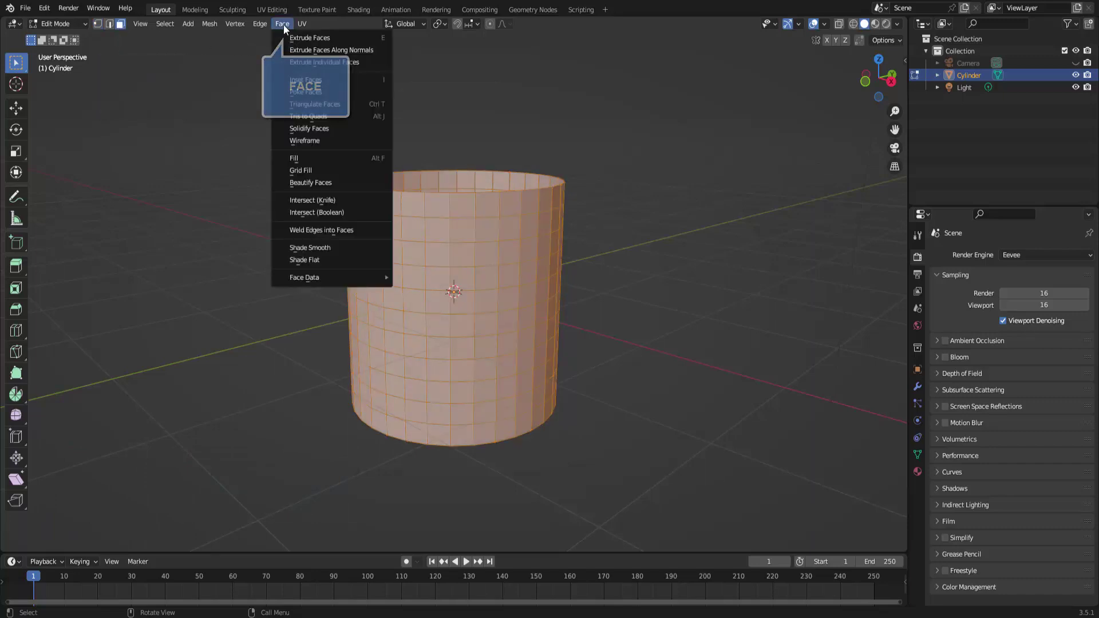
pyautogui.click(317, 91)
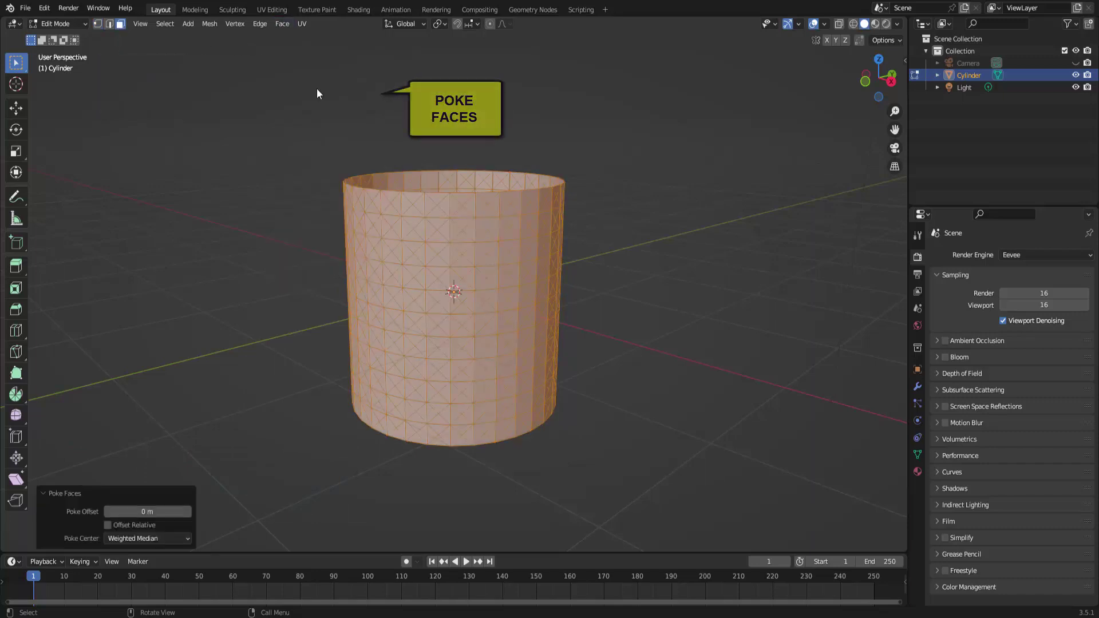
pyautogui.click(651, 249)
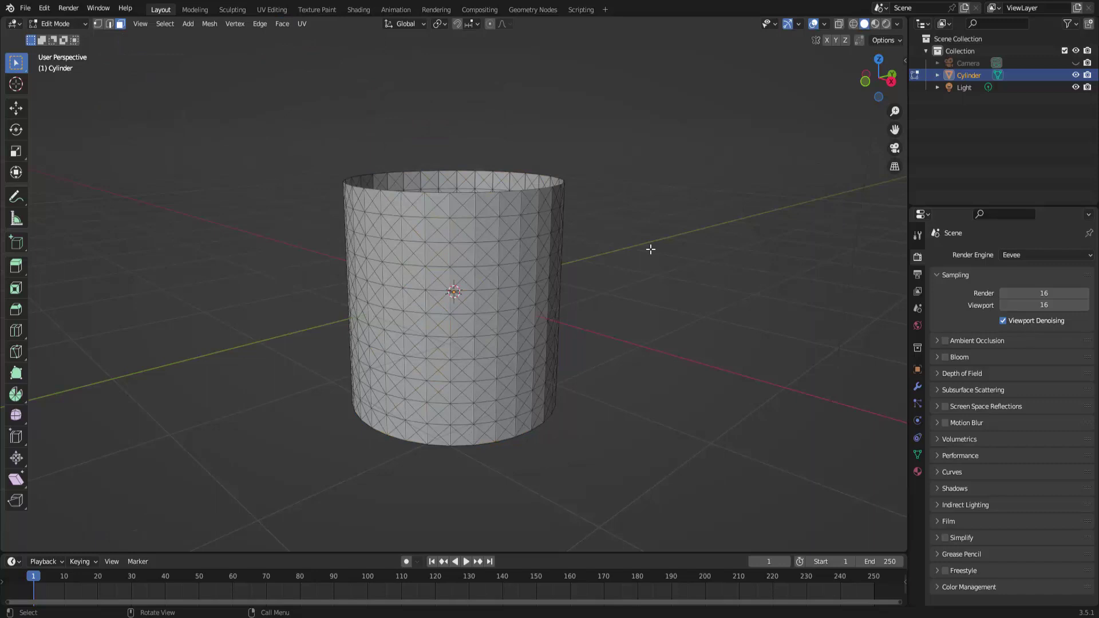
# In Edge select mode, select two crossing diagonal edges in one square
pyautogui.click(110, 24)
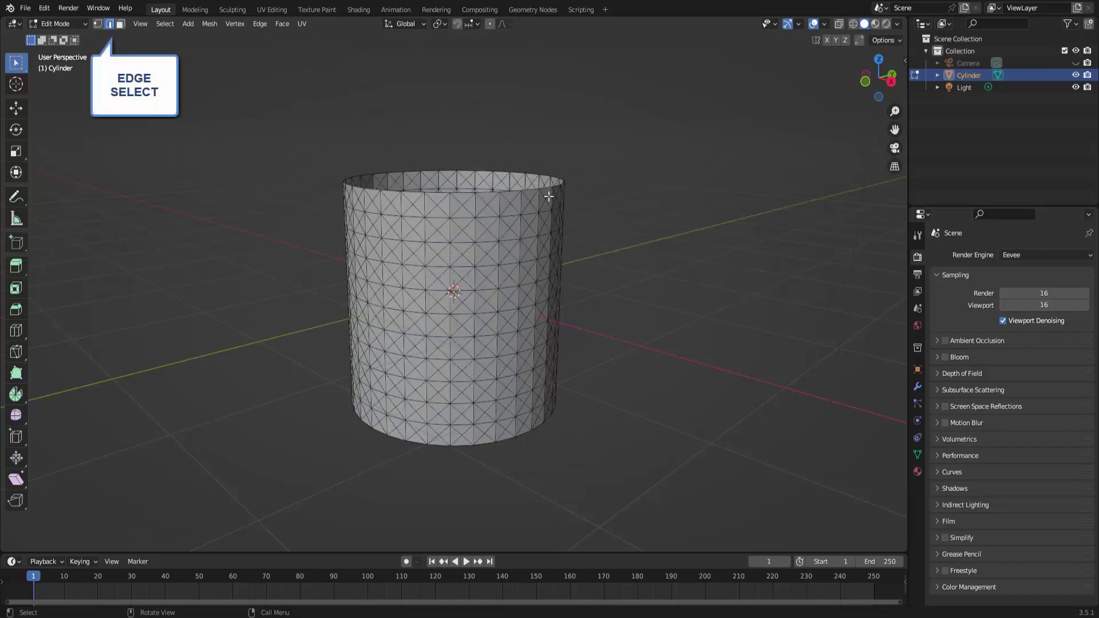
pyautogui.scroll(1, 664, 239)
pyautogui.scroll(2, 664, 240)
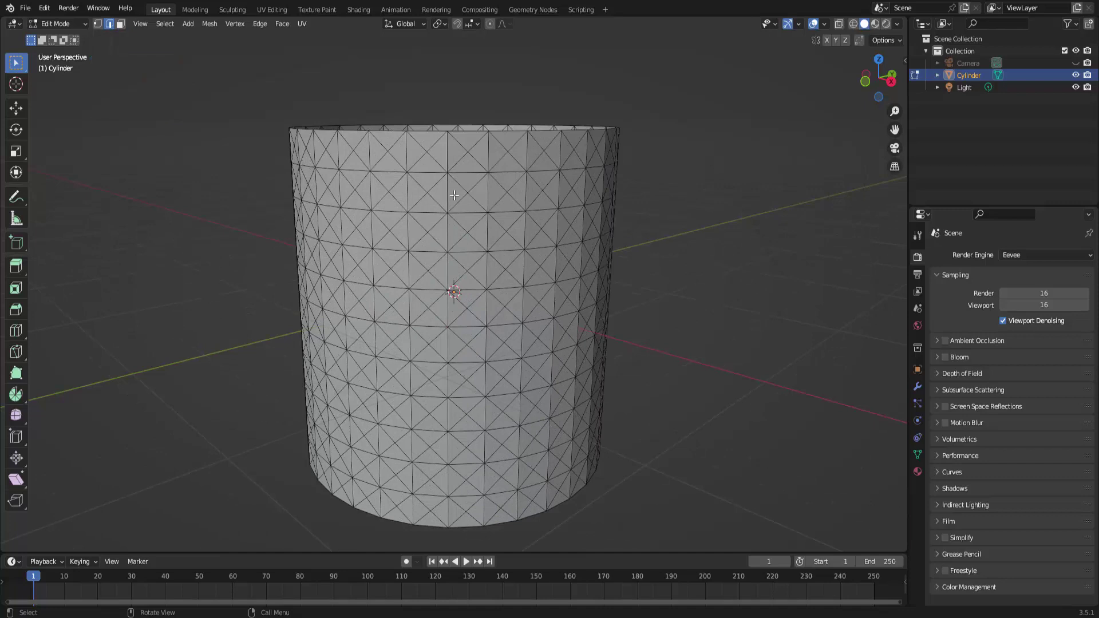
pyautogui.press('shift')
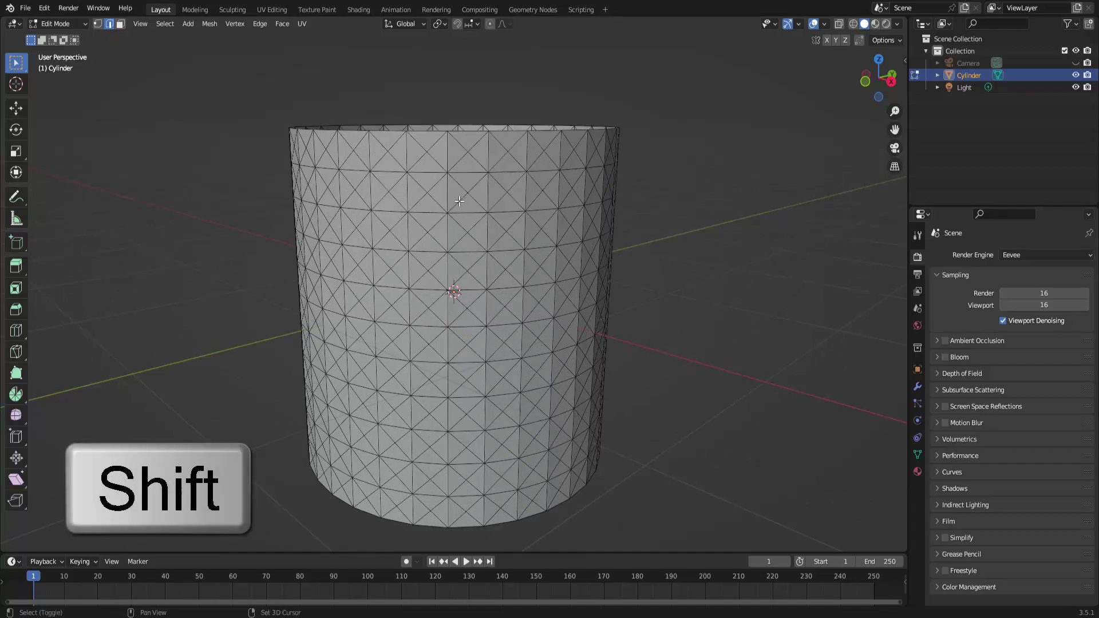
pyautogui.keyDown('shift'); pyautogui.click(459, 195); pyautogui.keyUp('shift')
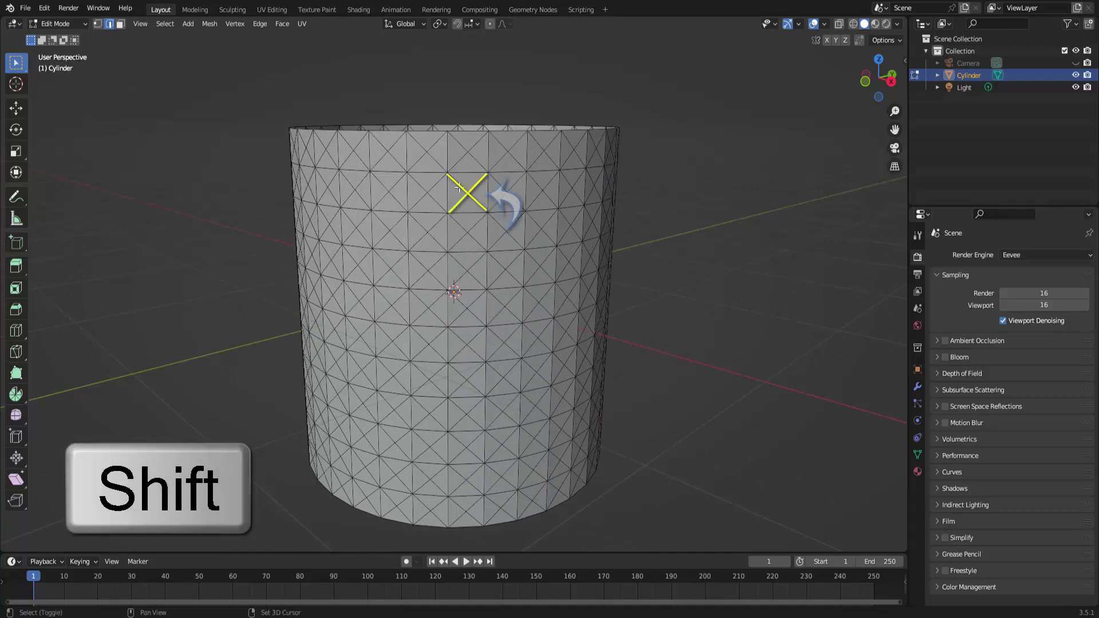
pyautogui.keyDown('shift'); pyautogui.click(476, 190); pyautogui.keyUp('shift')
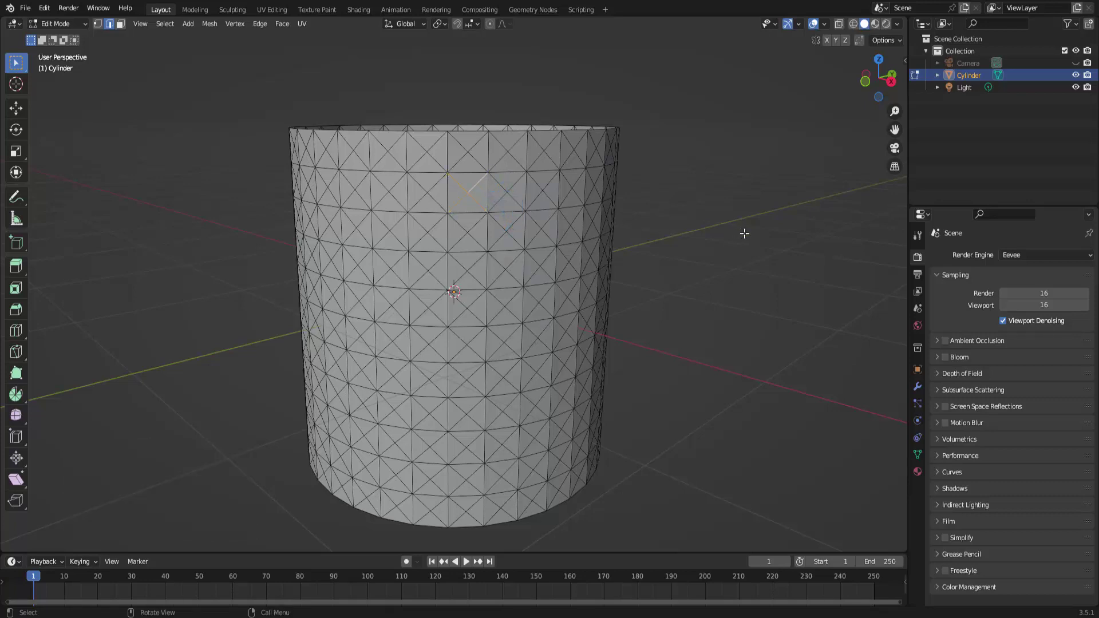
# Select all similar-length diagonal edges and bevel them to 0.00861 m width
pyautogui.hotkey('shift', 'g')
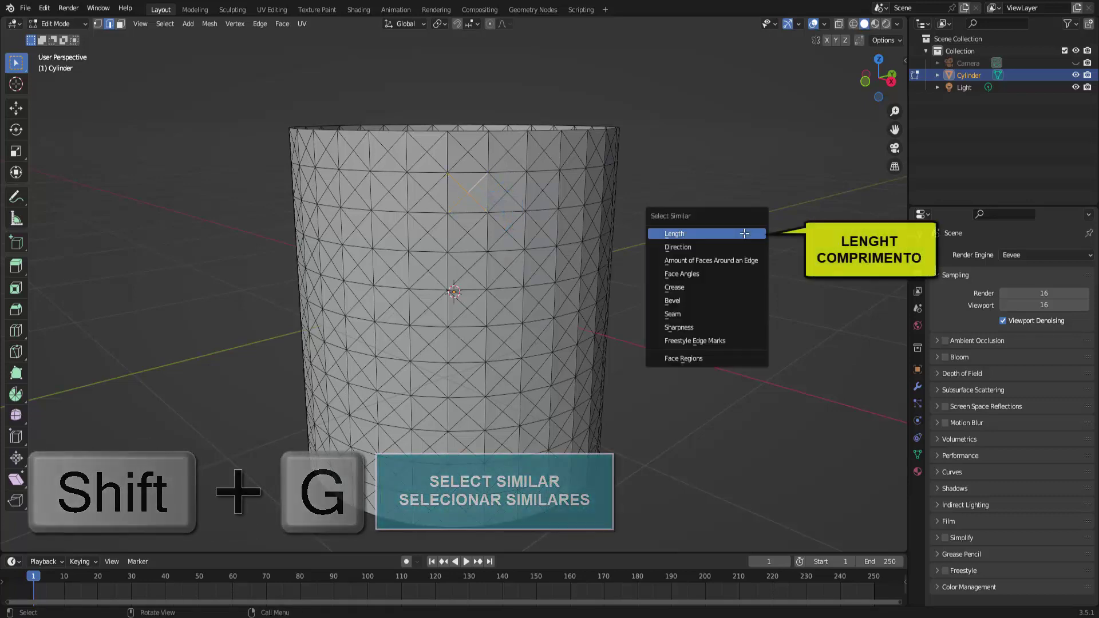
pyautogui.click(744, 234)
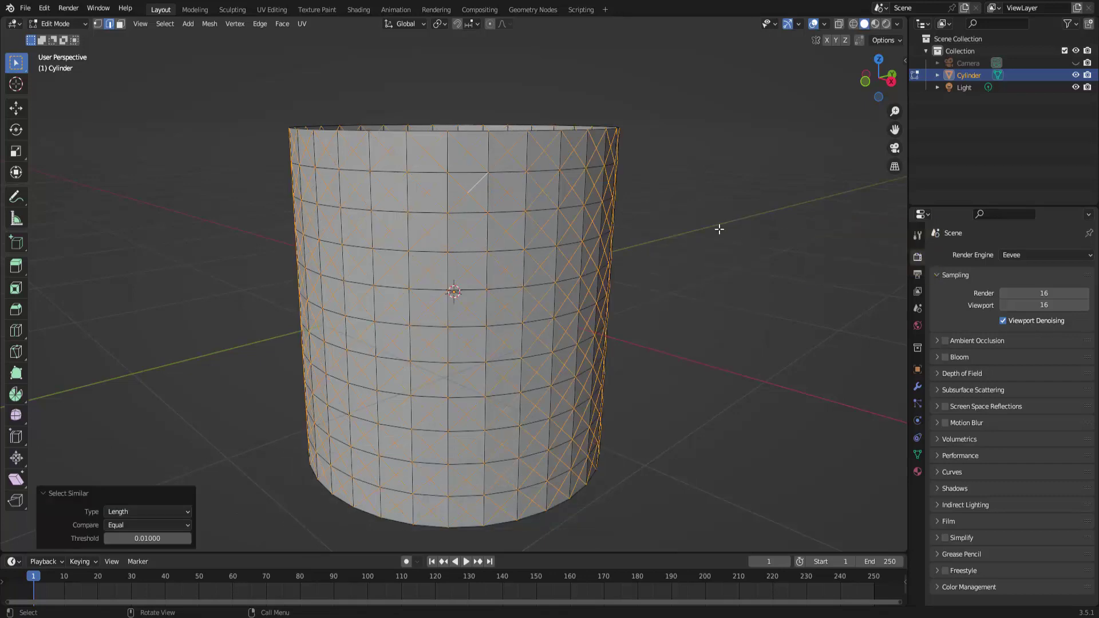
pyautogui.hotkey('ctrl', 'b')
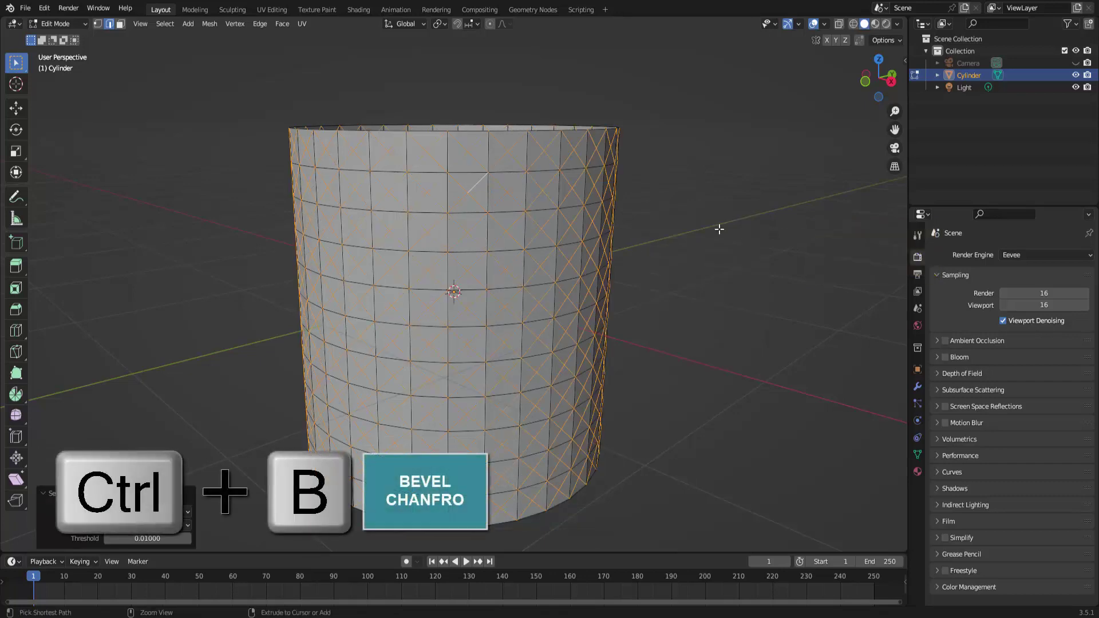
pyautogui.hotkey('ctrl', 'b')
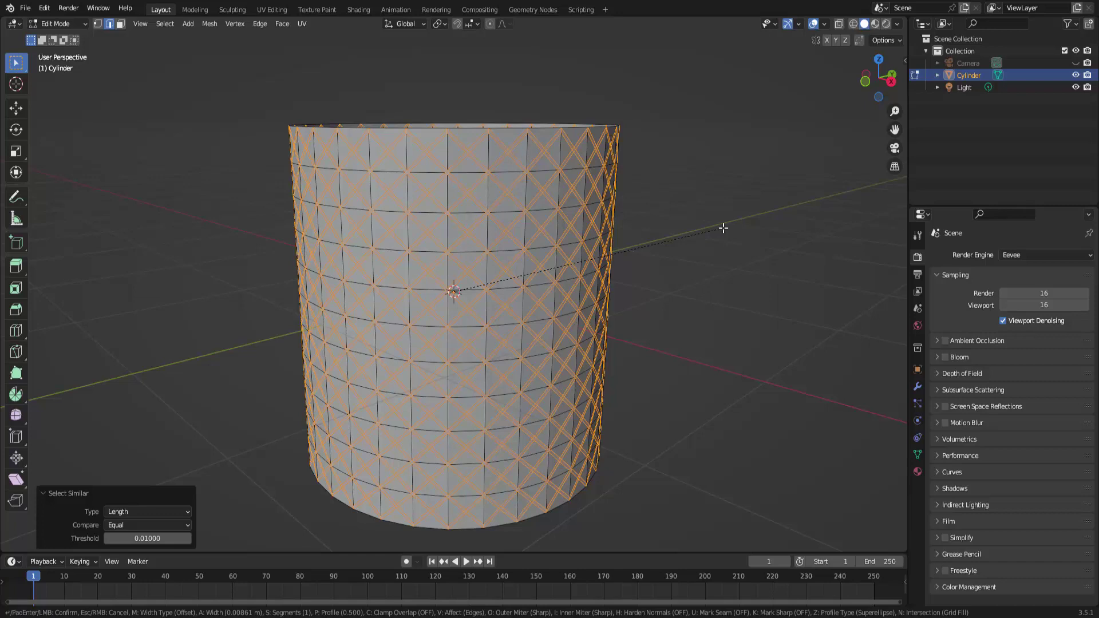
pyautogui.click(724, 228)
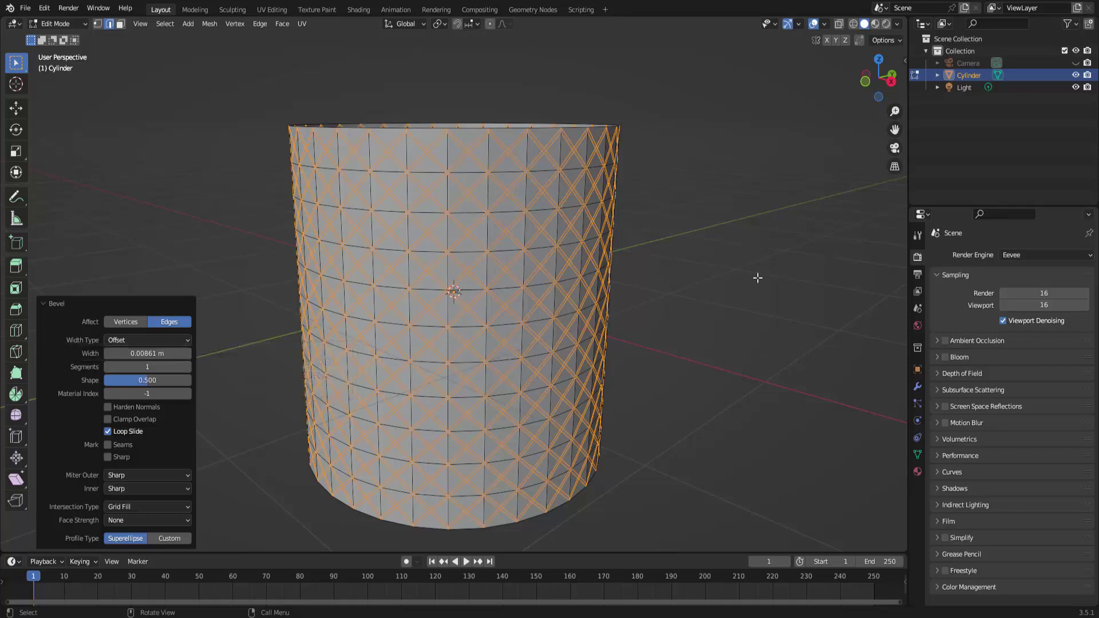
# Invert the diagonal selection and delete the ring and vertical edges
pyautogui.hotkey('ctrl', 'z')
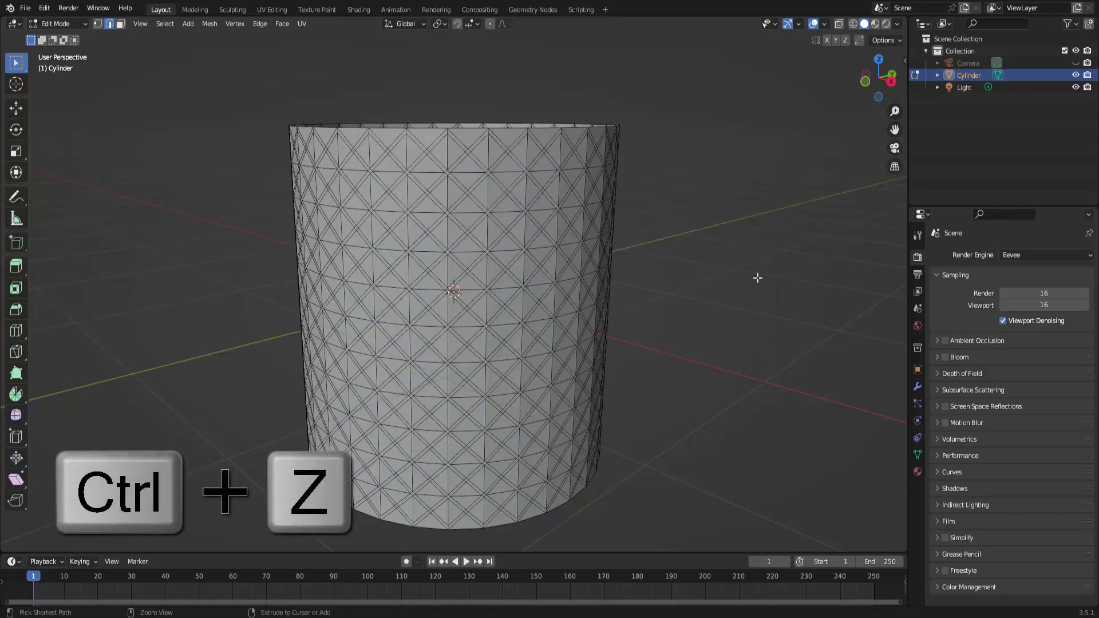
pyautogui.hotkey('ctrl', 'z')
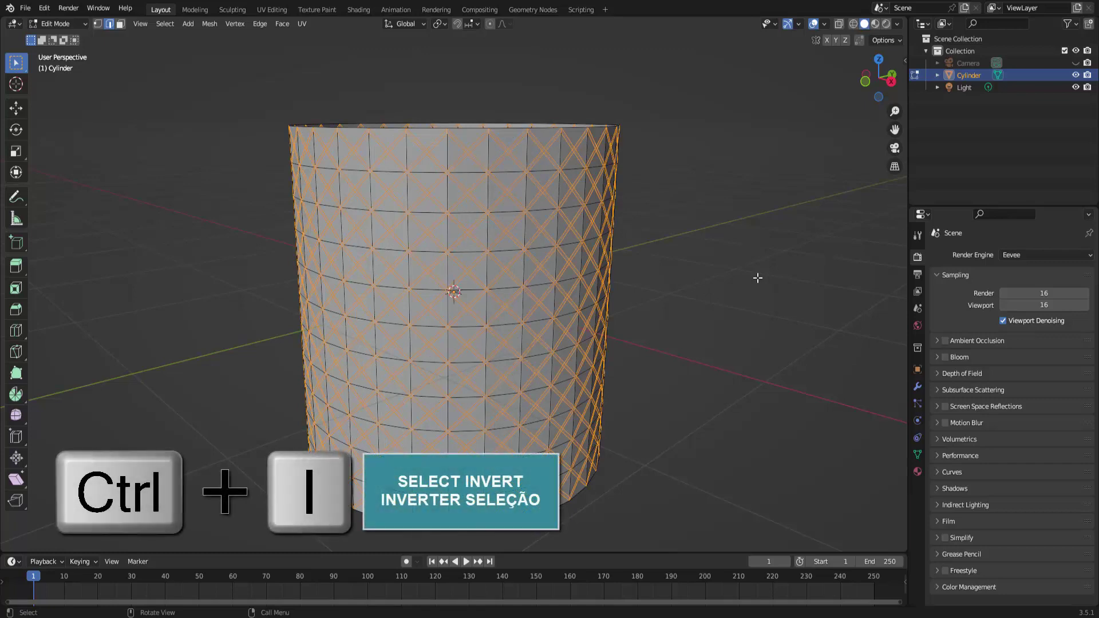
pyautogui.hotkey('ctrl', 'i')
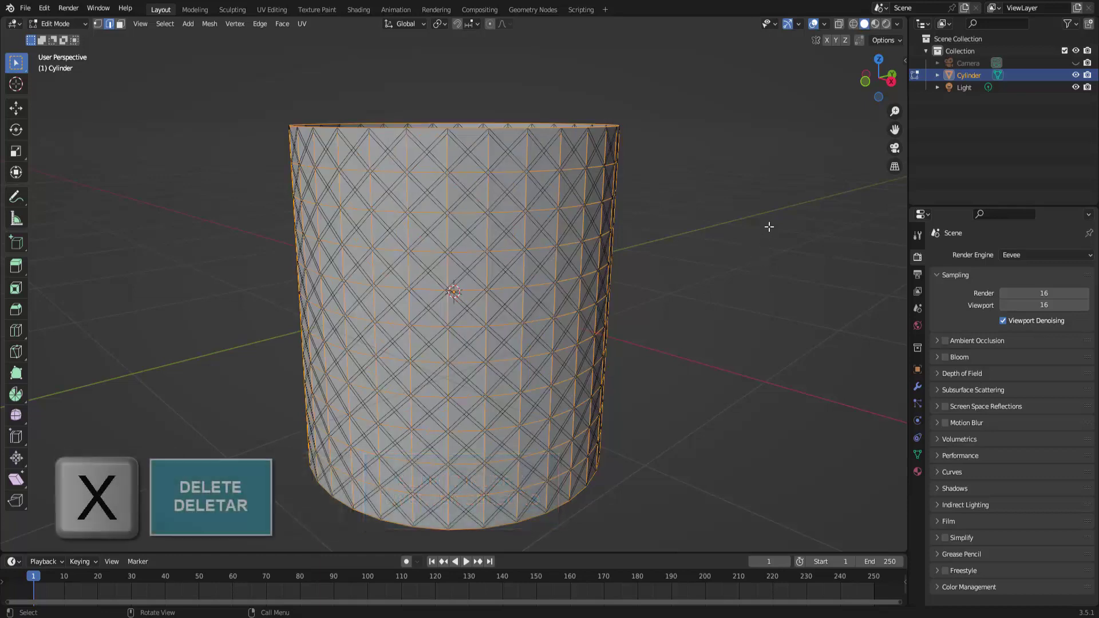
pyautogui.press('x')
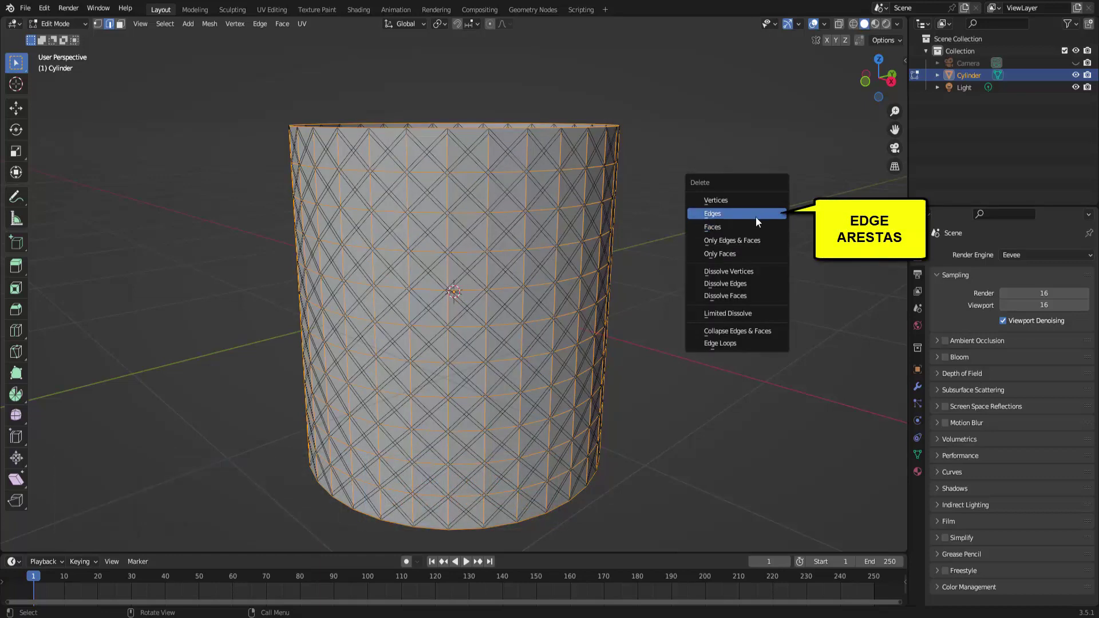
pyautogui.click(753, 215)
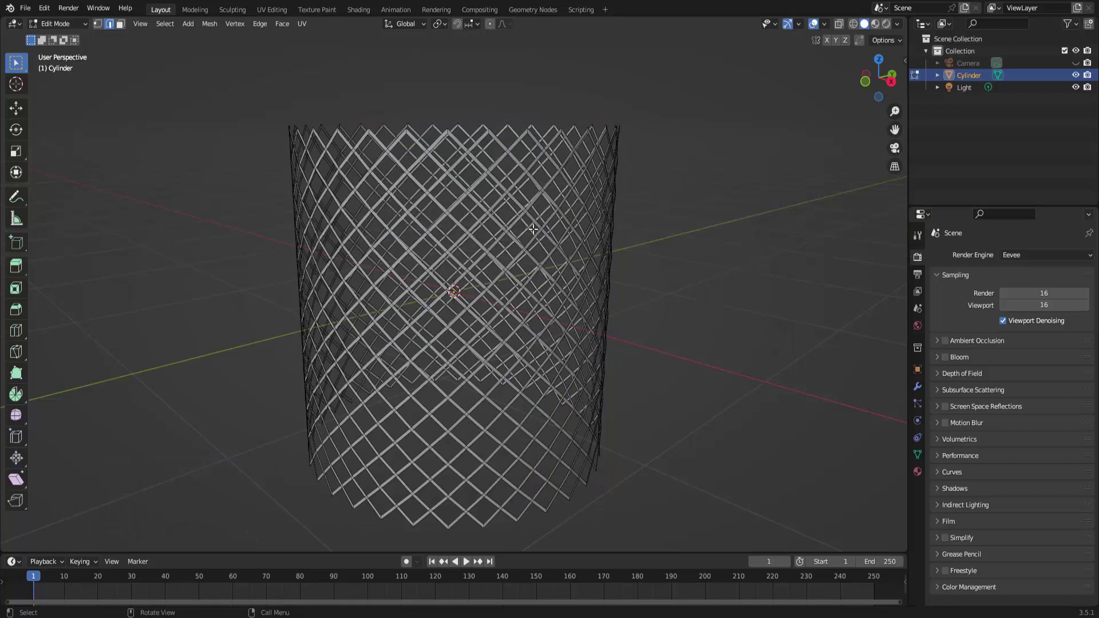
pyautogui.moveTo(738, 282); pyautogui.dragTo(731, 268, button='middle')
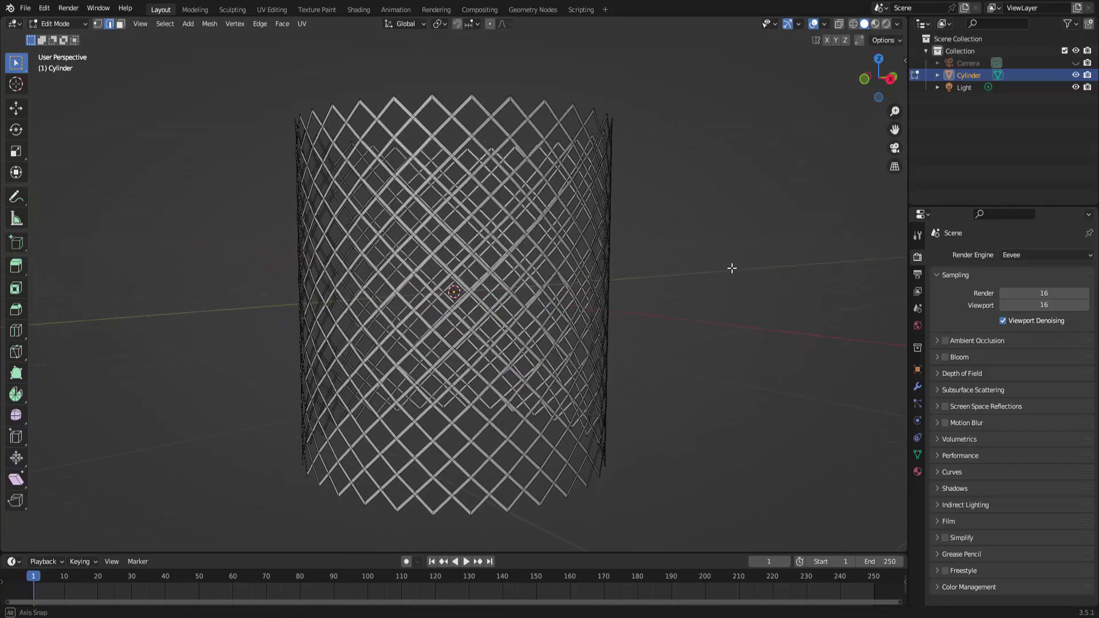
# Frame the lattice top from the front in X-ray with Vertex select mode
pyautogui.click(877, 79)
pyautogui.scroll(2, 676, 216)
pyautogui.scroll(-1, 676, 217)
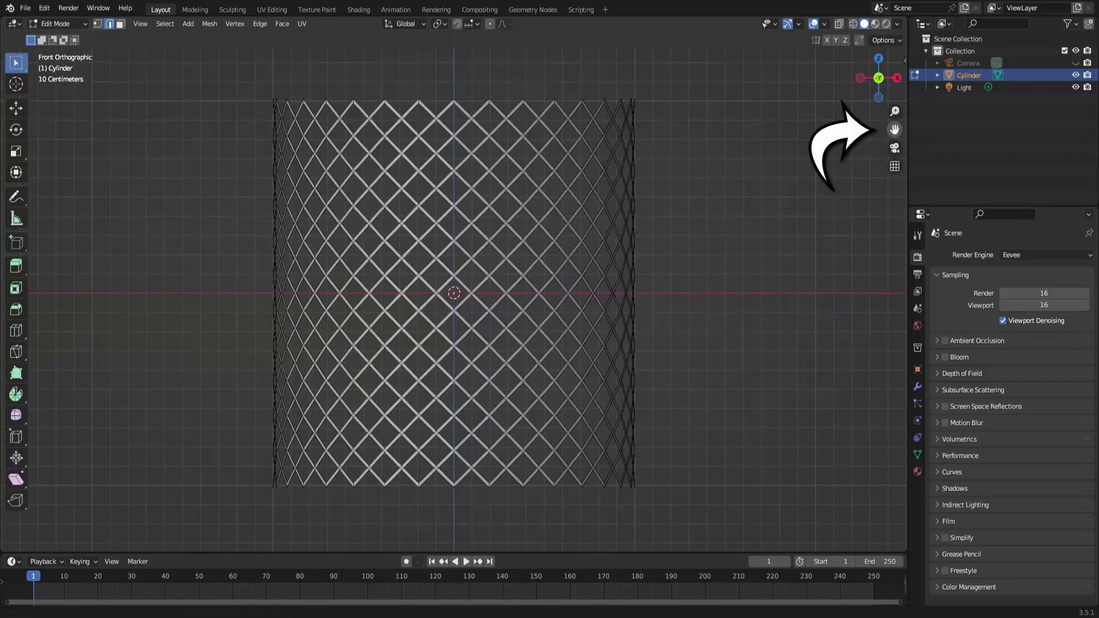
pyautogui.moveTo(894, 129); pyautogui.dragTo(900, 272)
pyautogui.scroll(2, 756, 194)
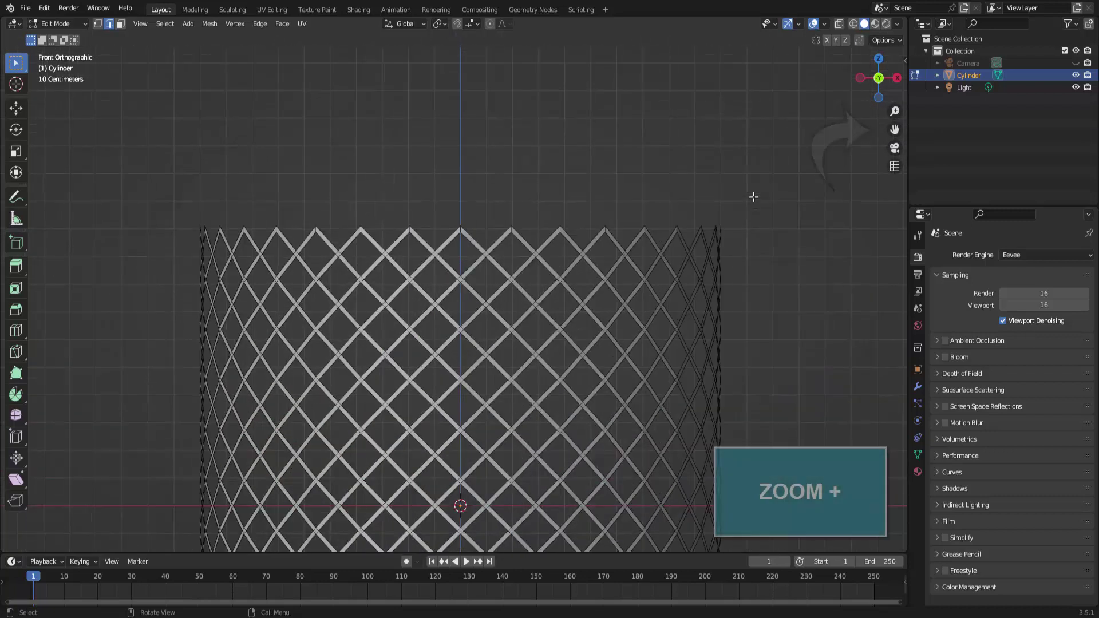
pyautogui.scroll(1, 753, 186)
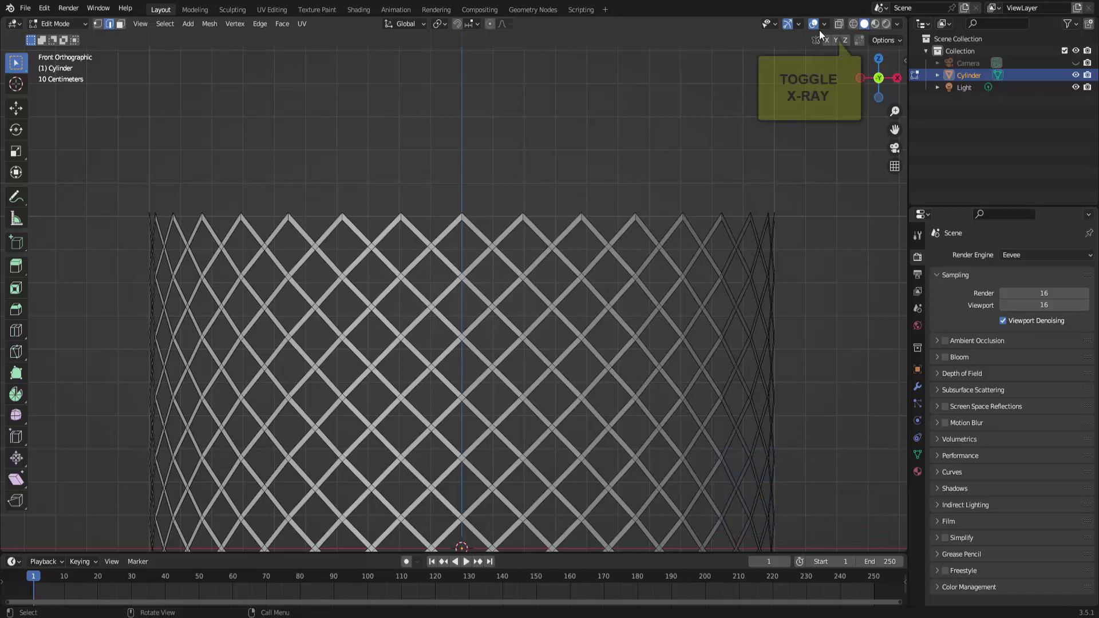
pyautogui.click(841, 23)
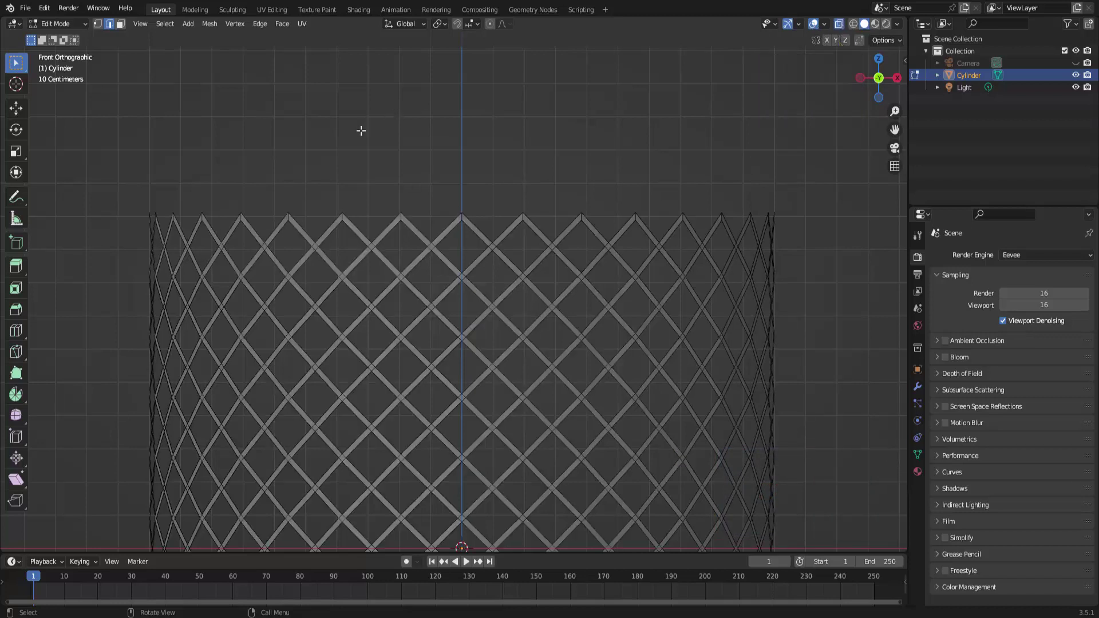
pyautogui.click(99, 24)
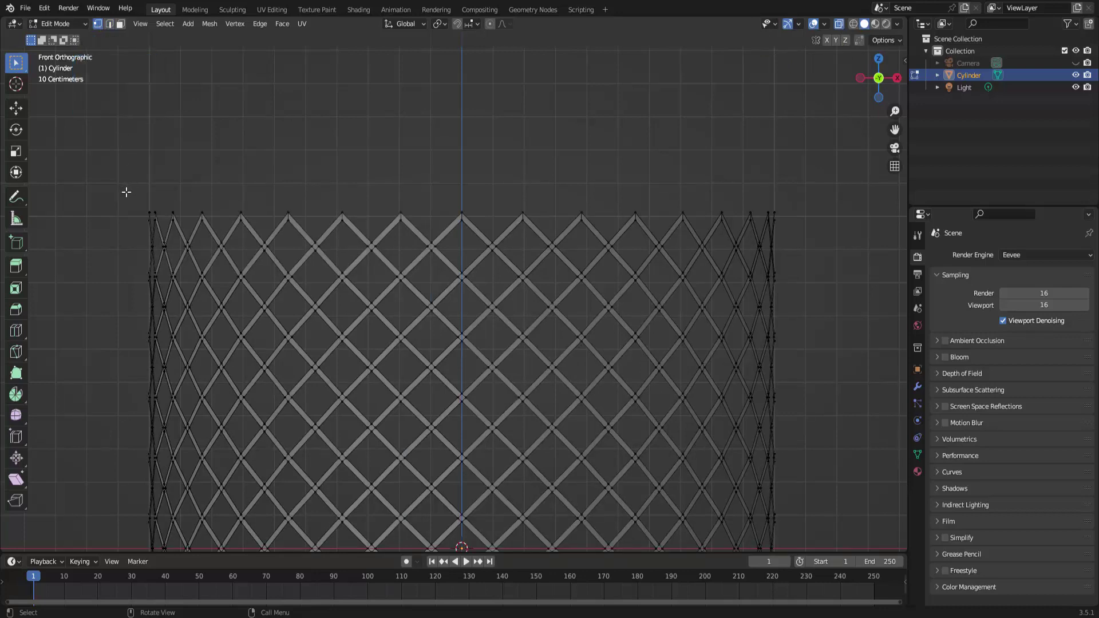
# Fill the top vertex ring and extrude it 0.095 m up along Z, then disable X-ray
pyautogui.moveTo(127, 193); pyautogui.dragTo(785, 214)
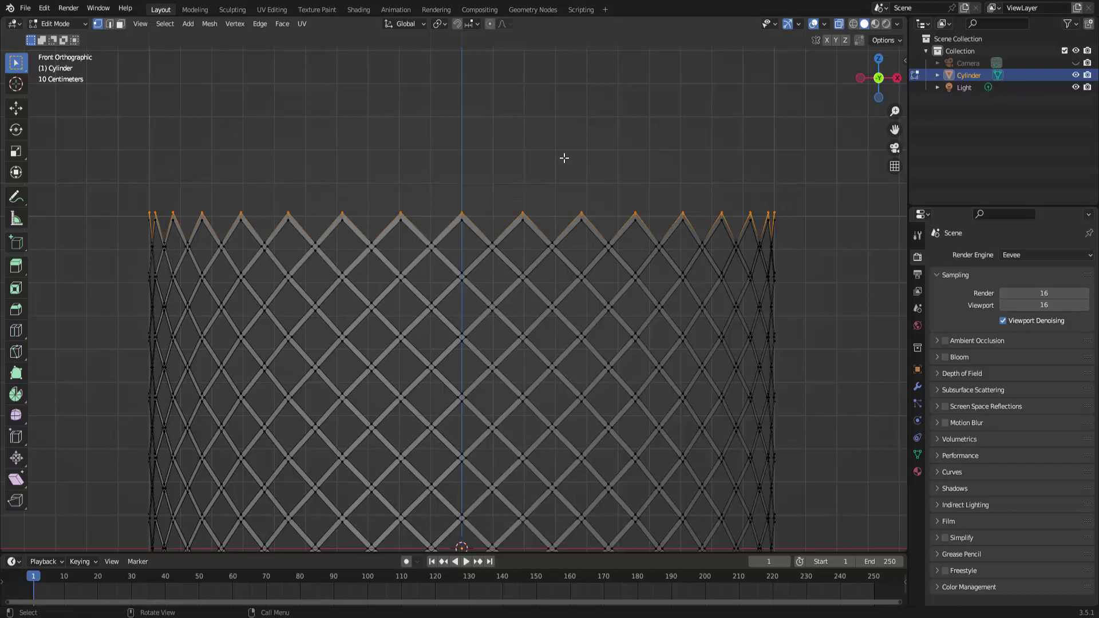
pyautogui.press('f')
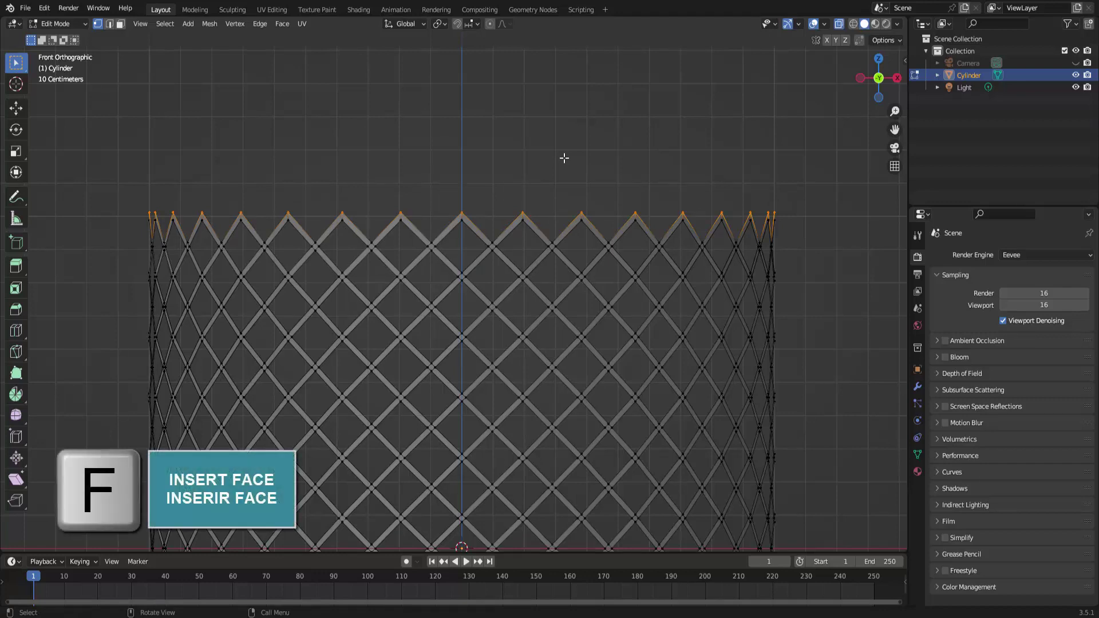
pyautogui.press('f')
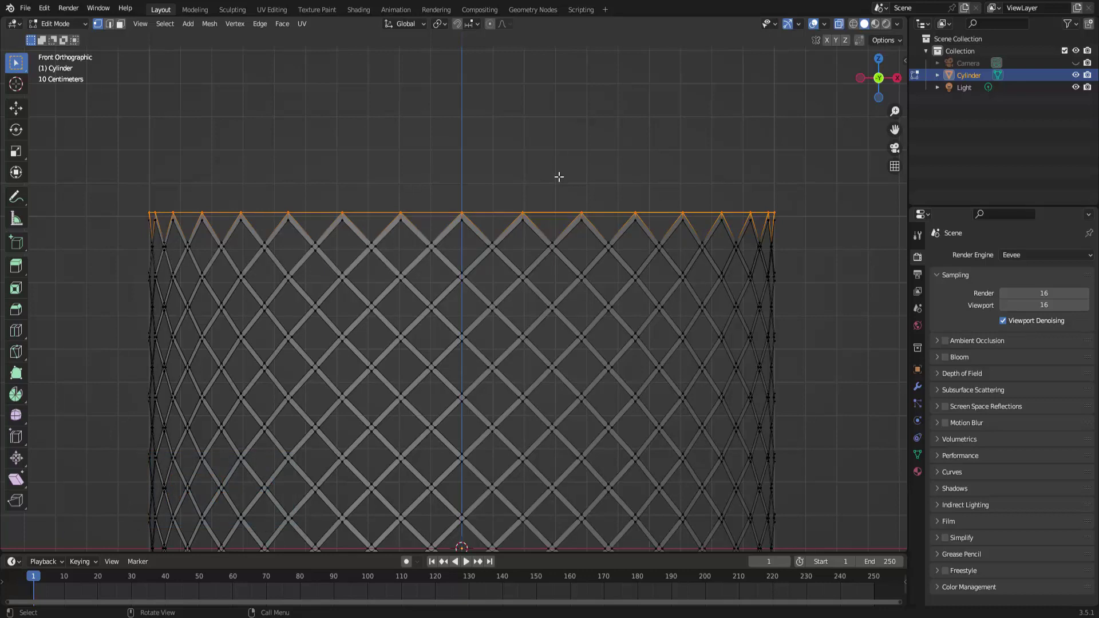
pyautogui.press('e')
pyautogui.press('z')
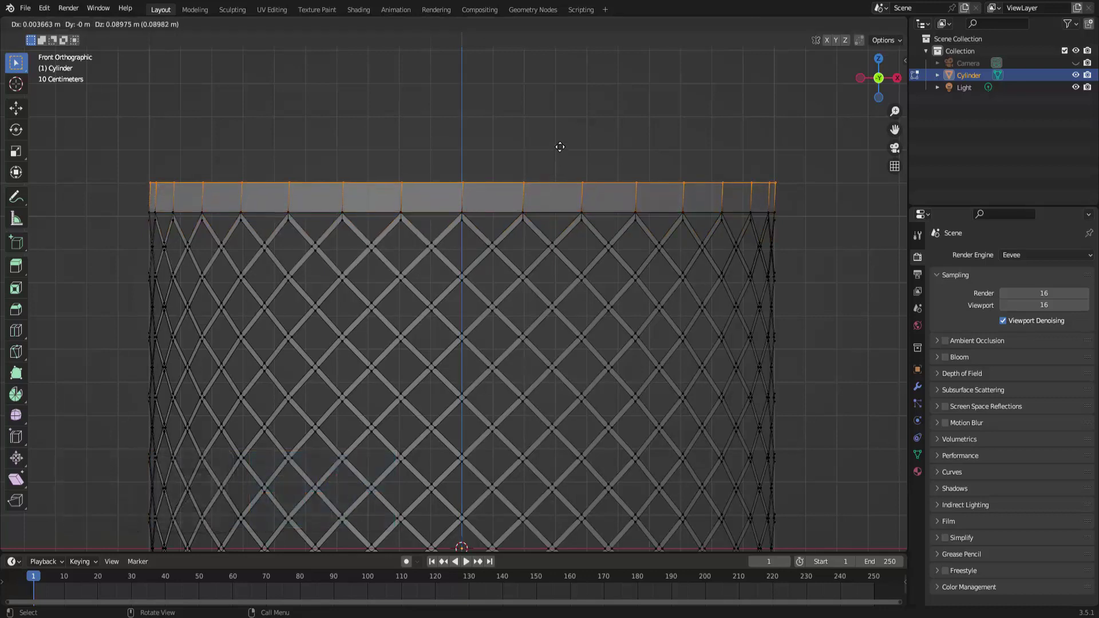
pyautogui.click(559, 146)
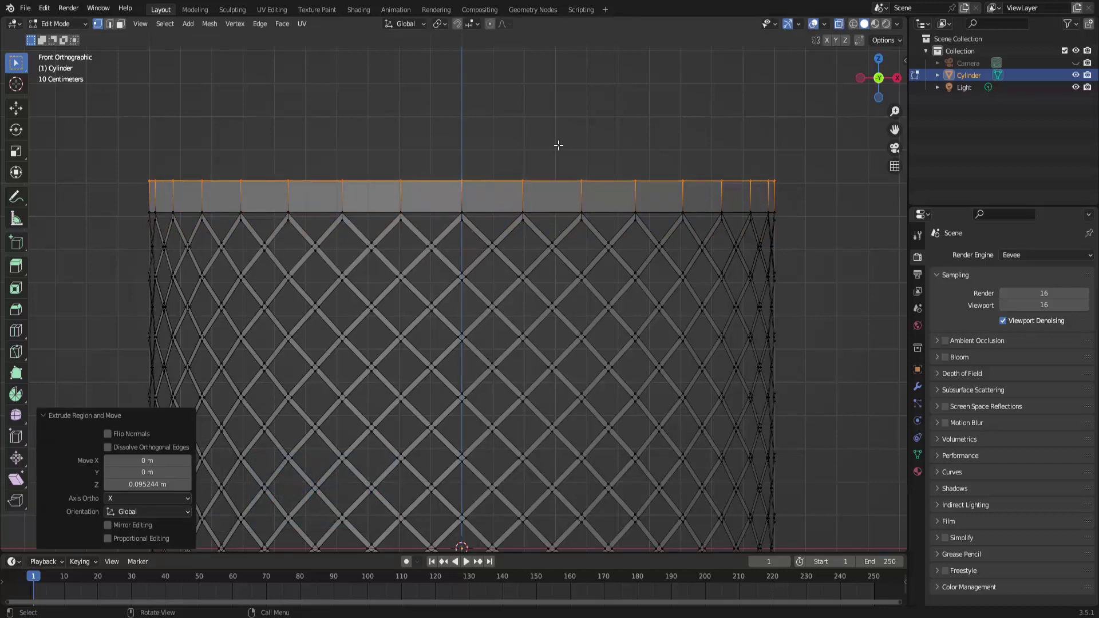
pyautogui.scroll(-1, 558, 145)
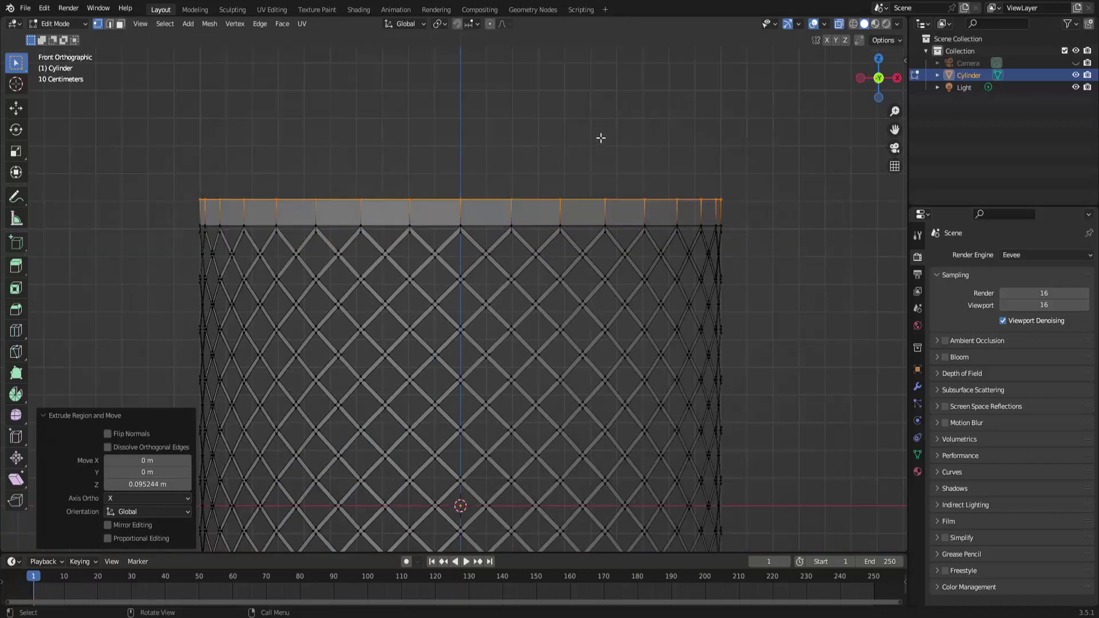
pyautogui.moveTo(616, 135); pyautogui.dragTo(597, 169, button='middle')
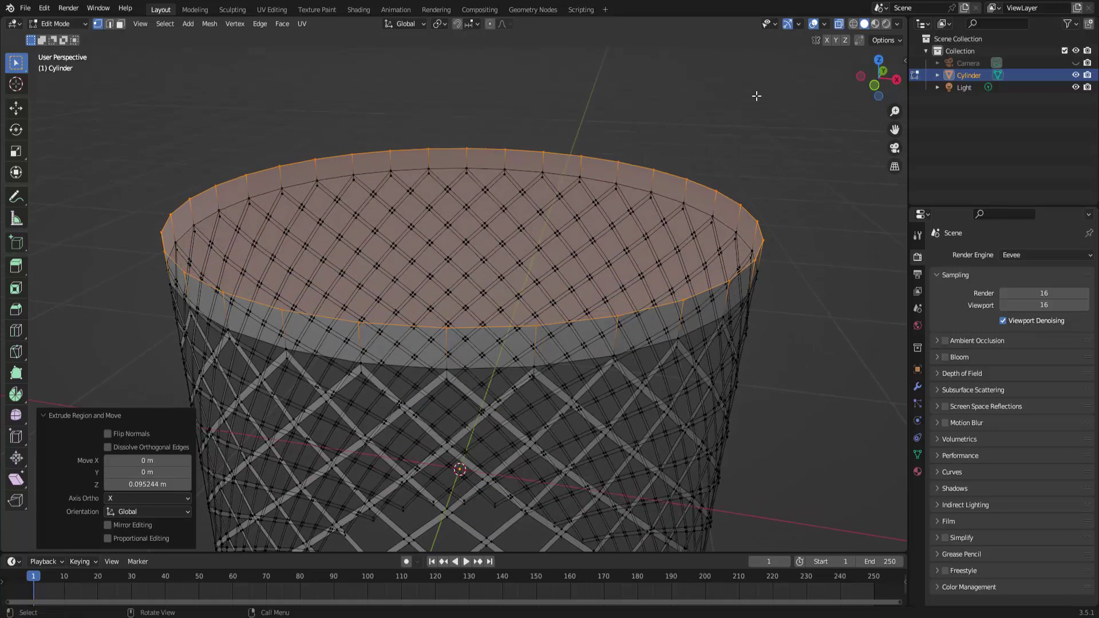
pyautogui.click(839, 24)
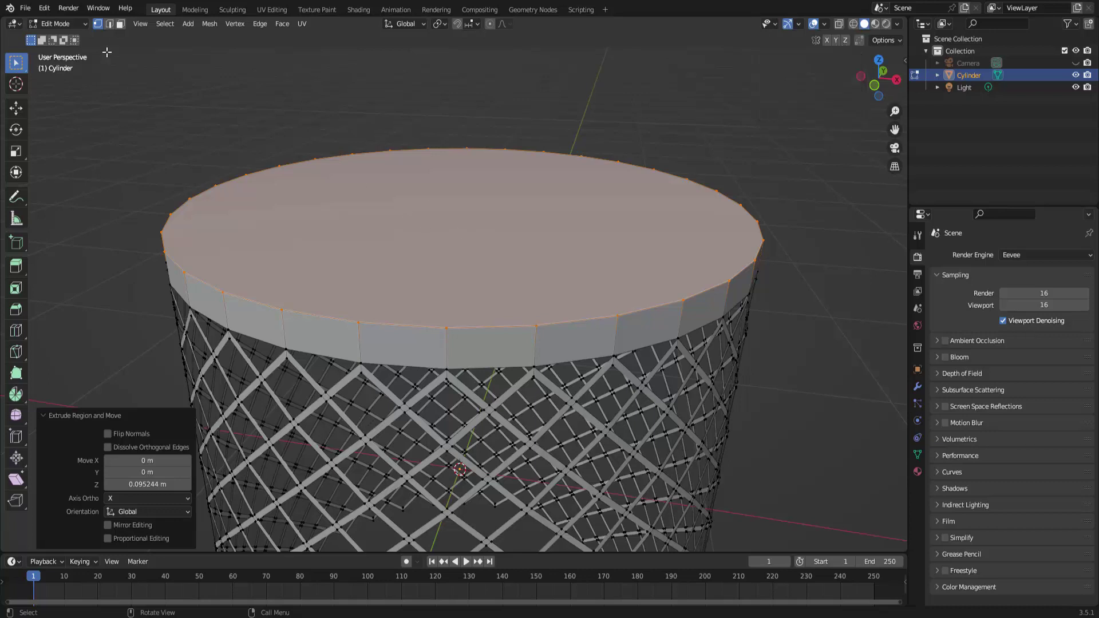
# Delete the top cap face and the inner cap face inside the rim
pyautogui.click(121, 25)
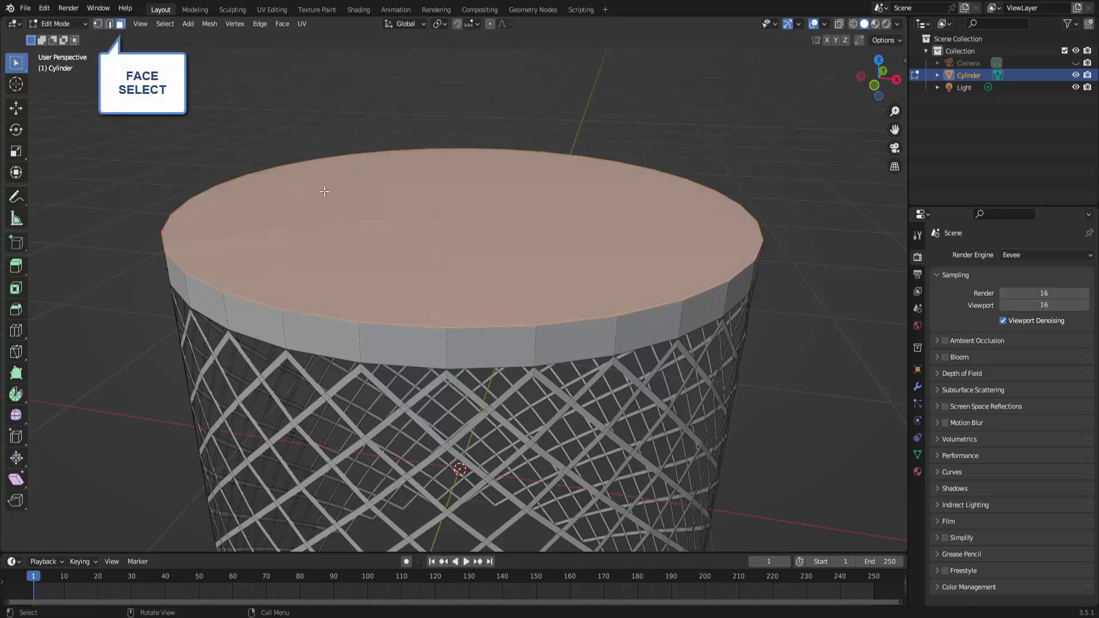
pyautogui.click(499, 246)
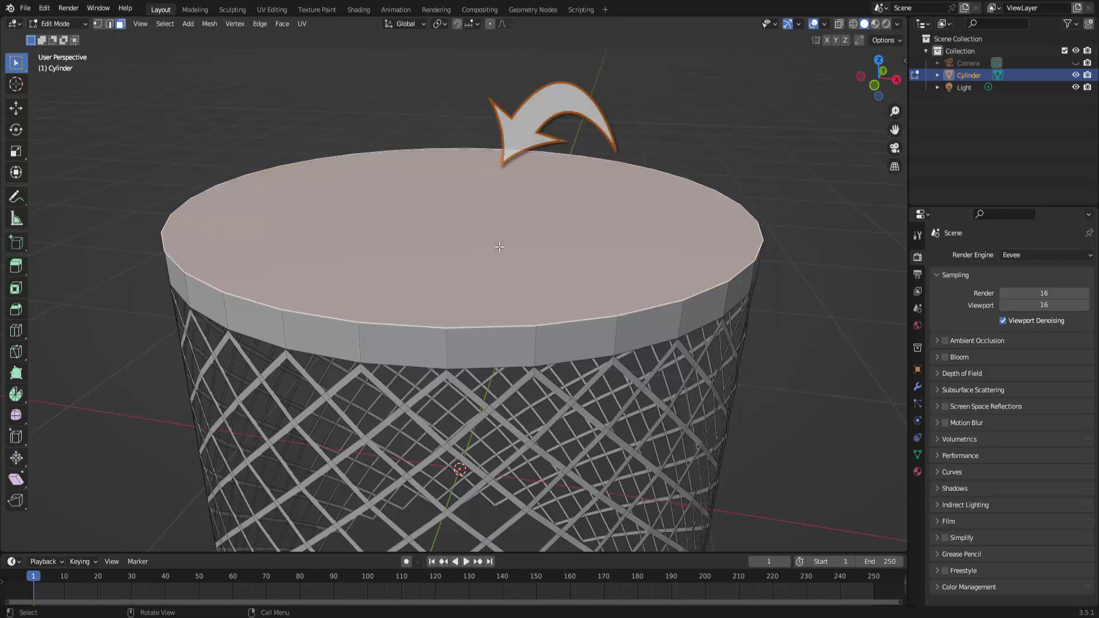
pyautogui.press('x')
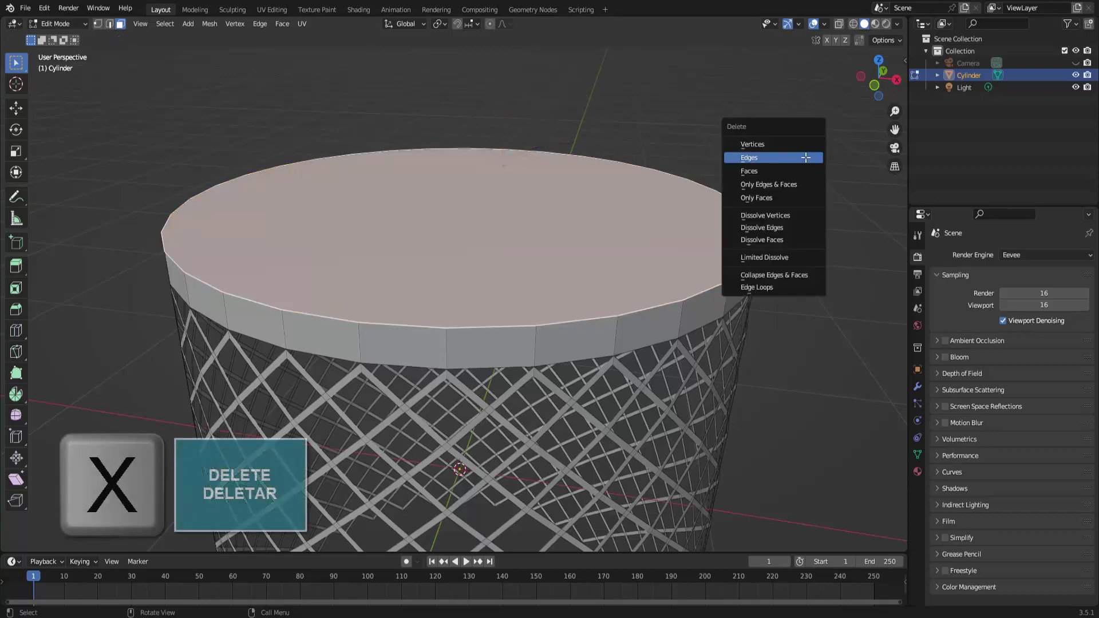
pyautogui.click(775, 171)
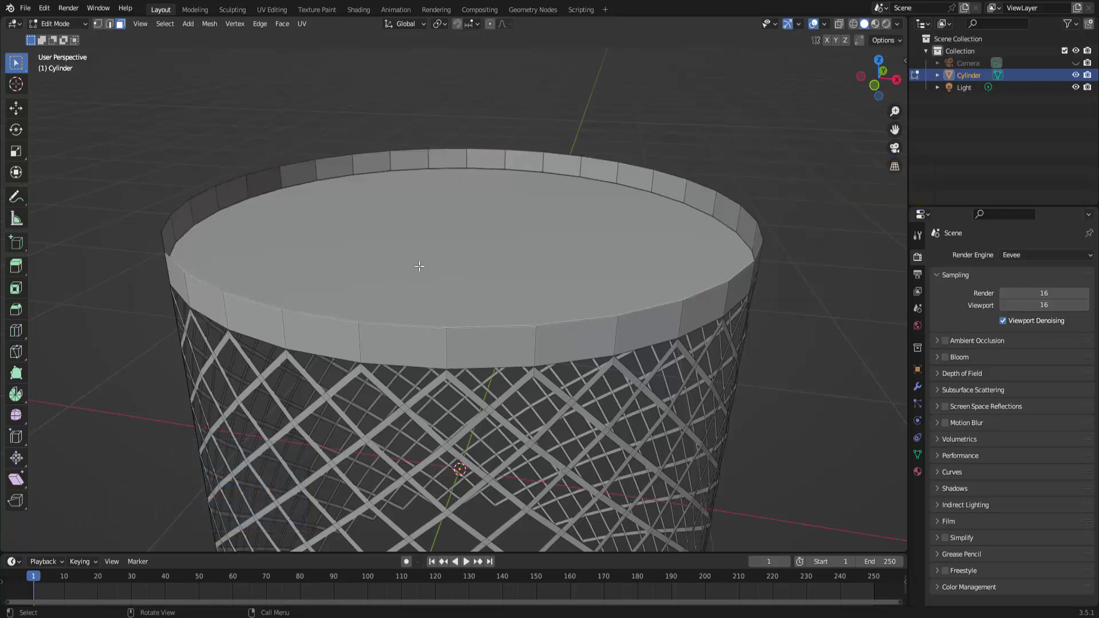
pyautogui.click(457, 255)
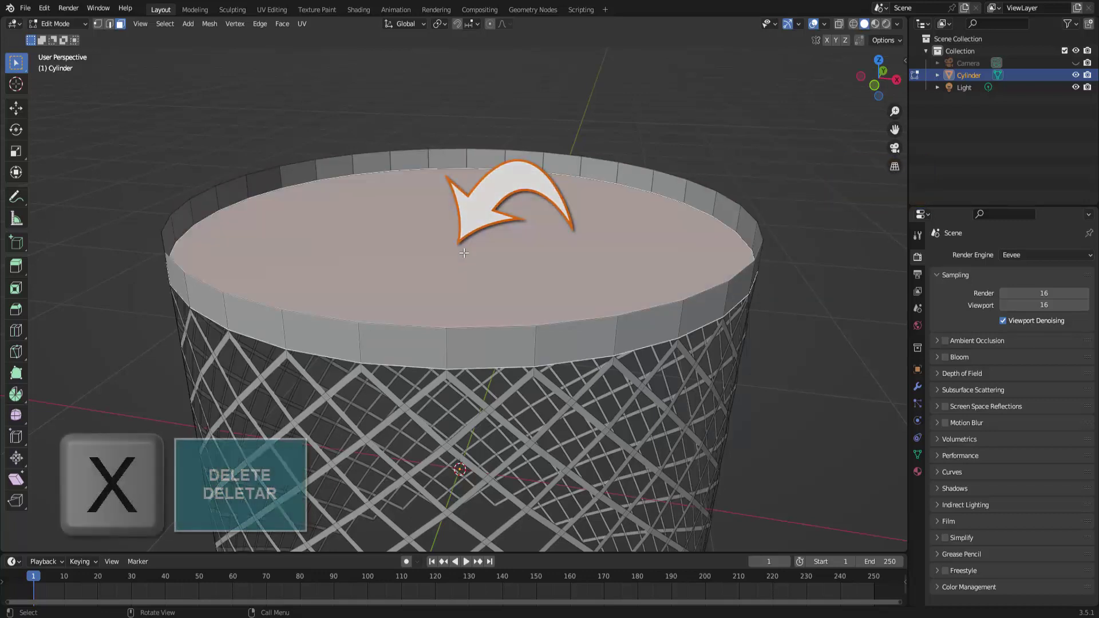
pyautogui.press('x')
pyautogui.click(787, 203)
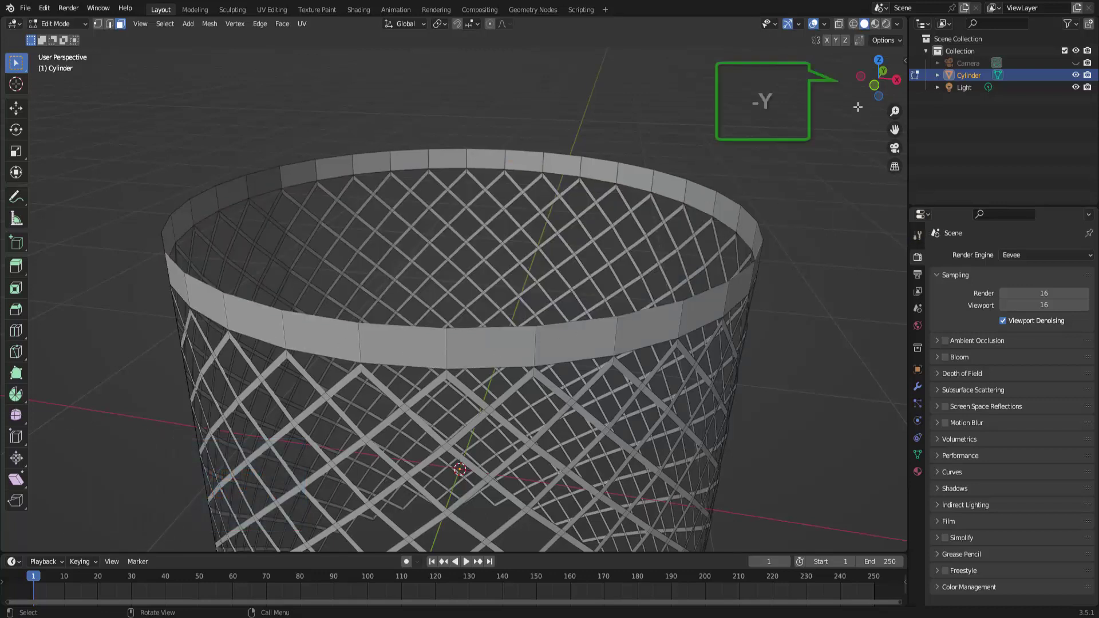
# From the front view in X-ray, box-select the top band vertices
pyautogui.click(874, 85)
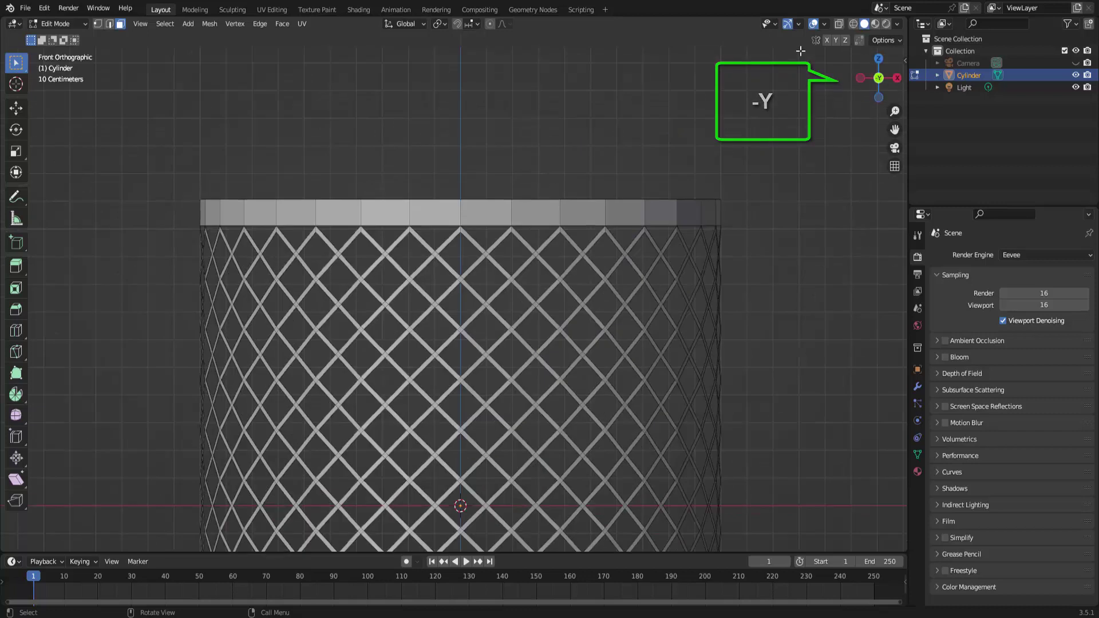
pyautogui.click(838, 24)
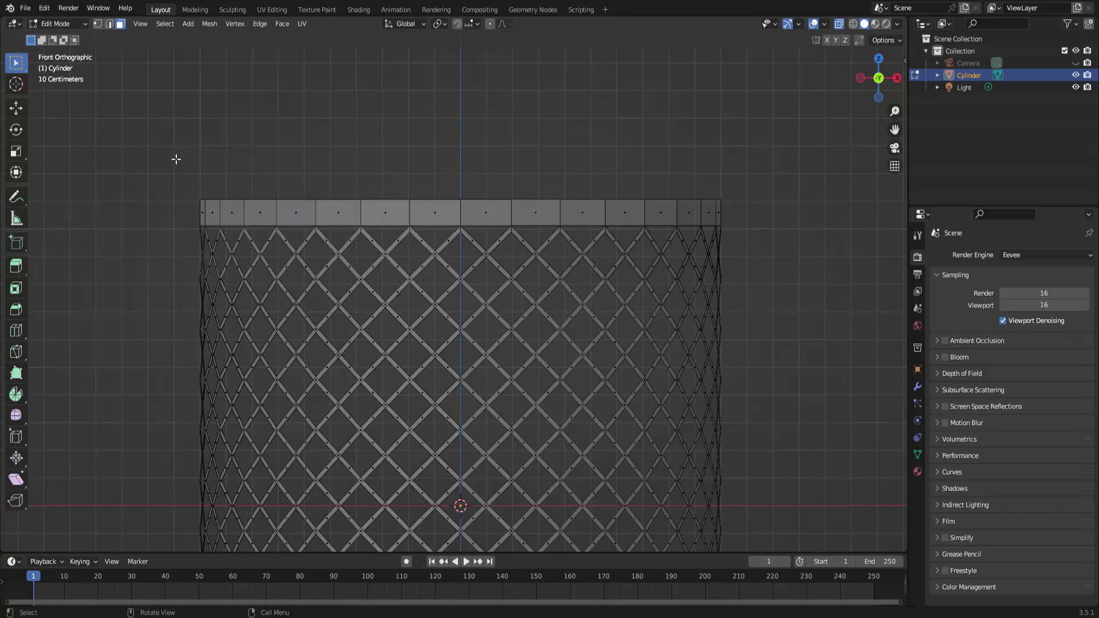
pyautogui.moveTo(176, 159); pyautogui.dragTo(489, 196)
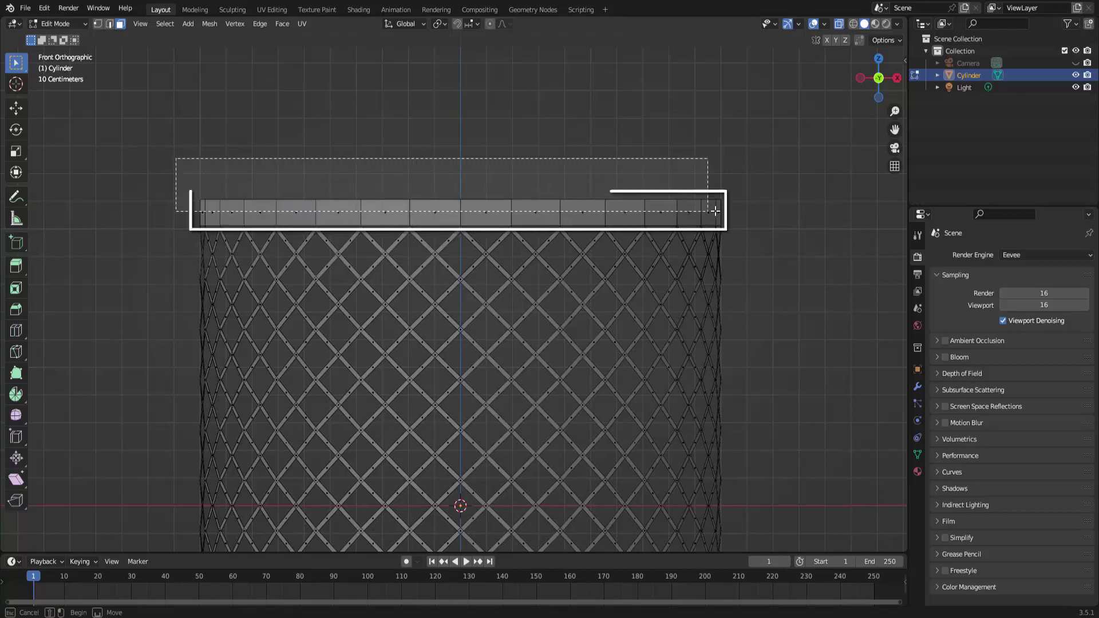
pyautogui.moveTo(653, 214); pyautogui.dragTo(733, 215)
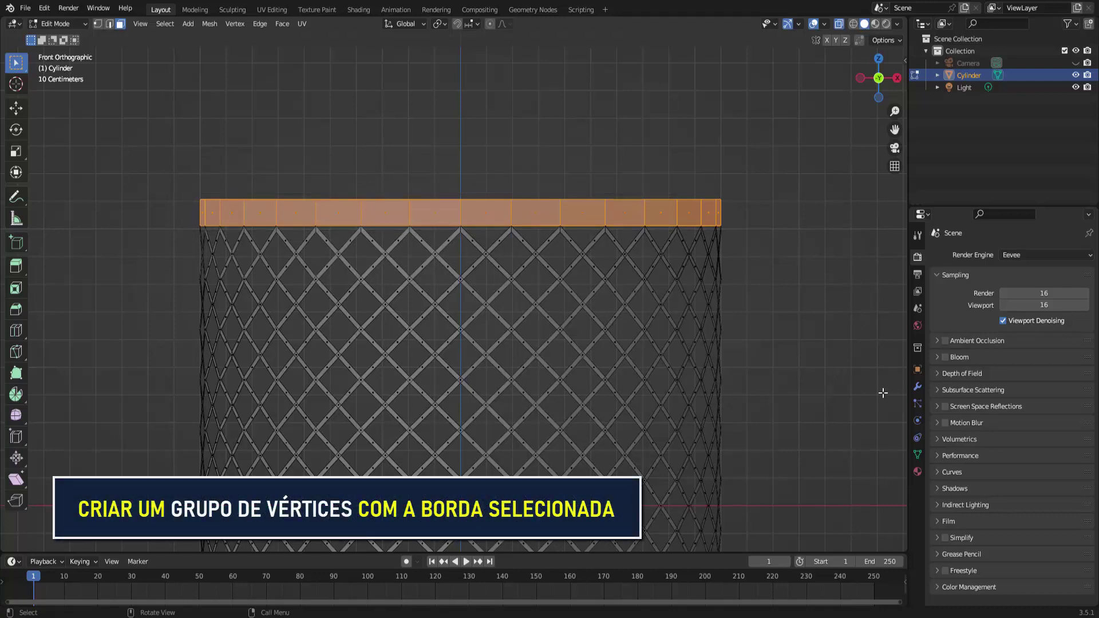
# Create a vertex group named 'fixadores' and assign the selected vertices to it
pyautogui.click(918, 455)
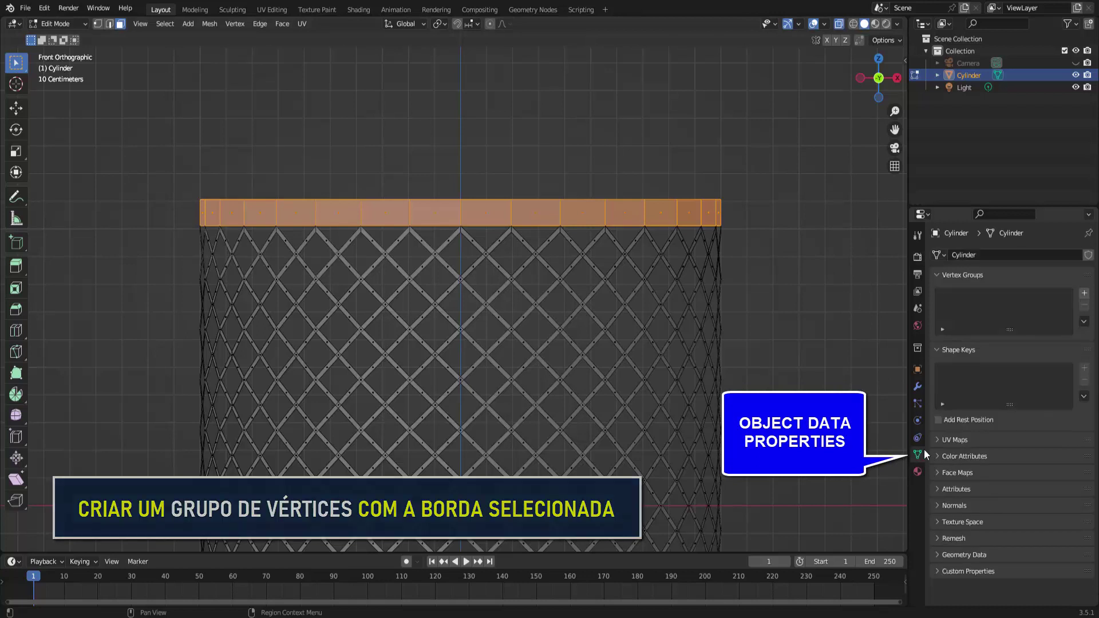
pyautogui.click(1084, 294)
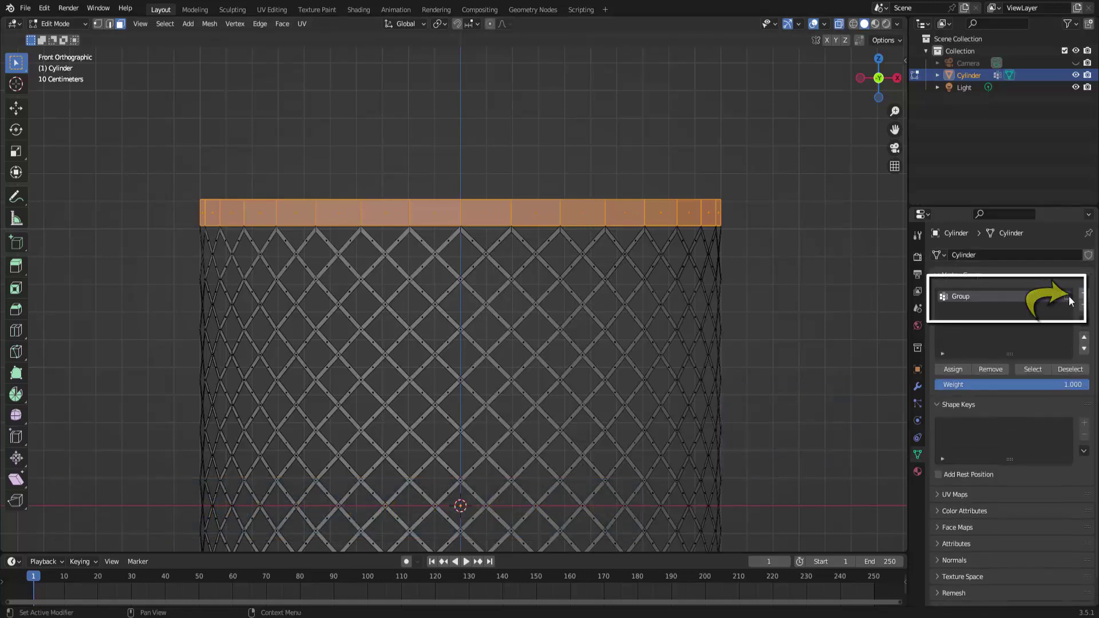
pyautogui.doubleClick(963, 297)
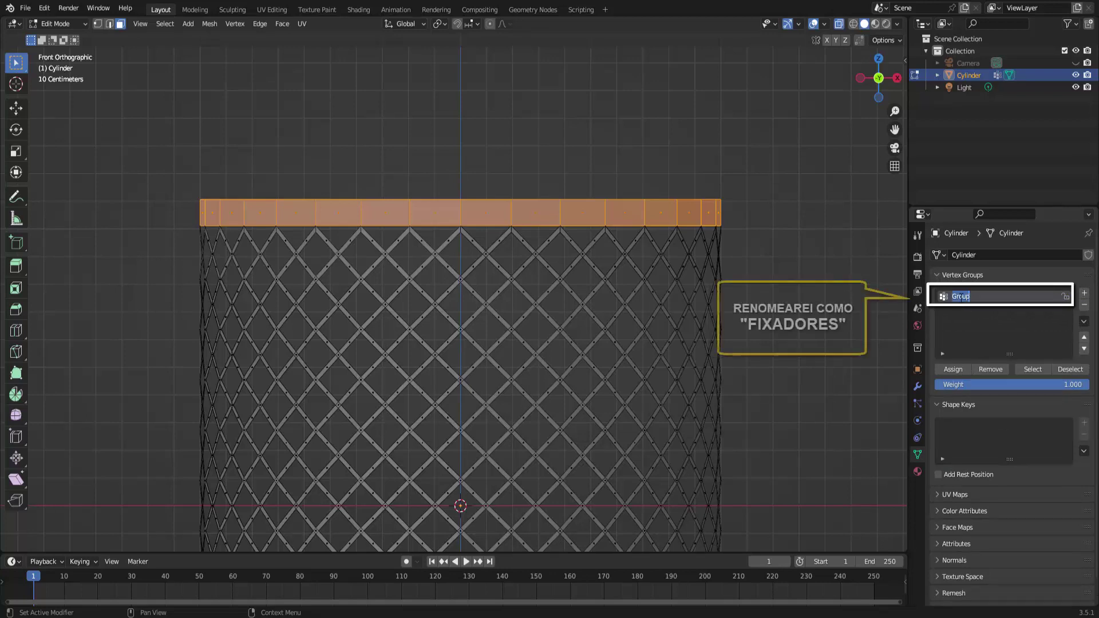
pyautogui.write('fixadores')
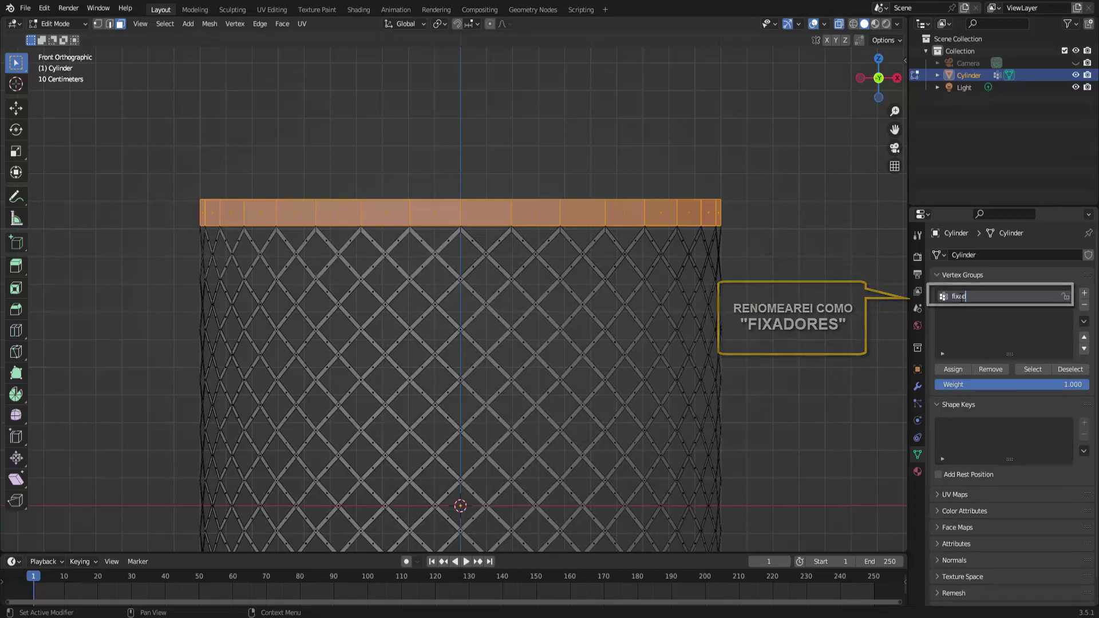
pyautogui.press('Return')
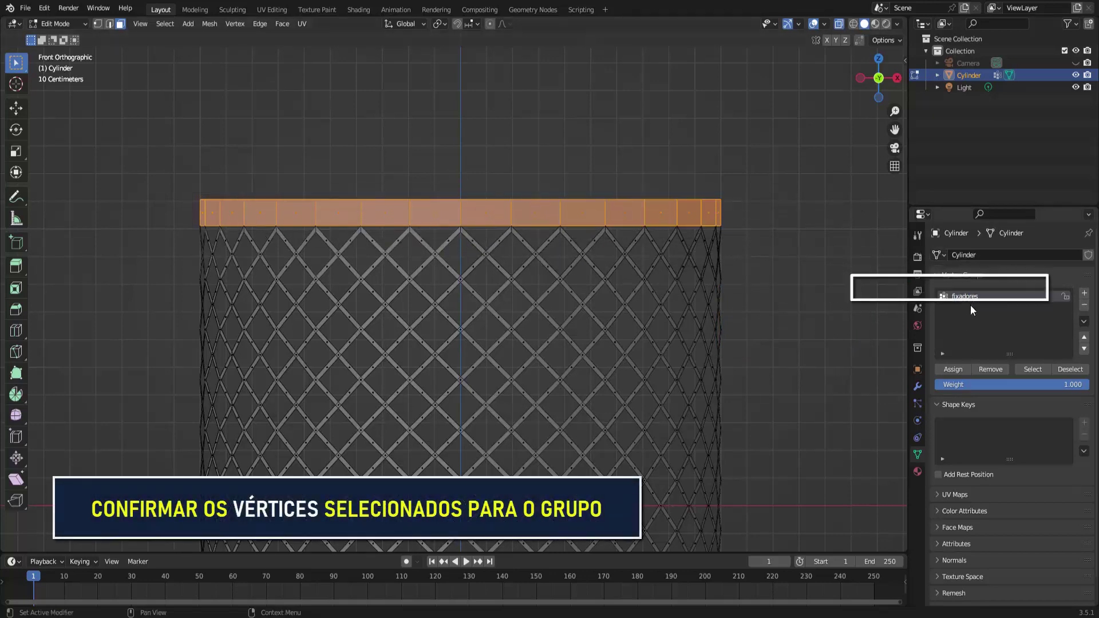
pyautogui.click(953, 370)
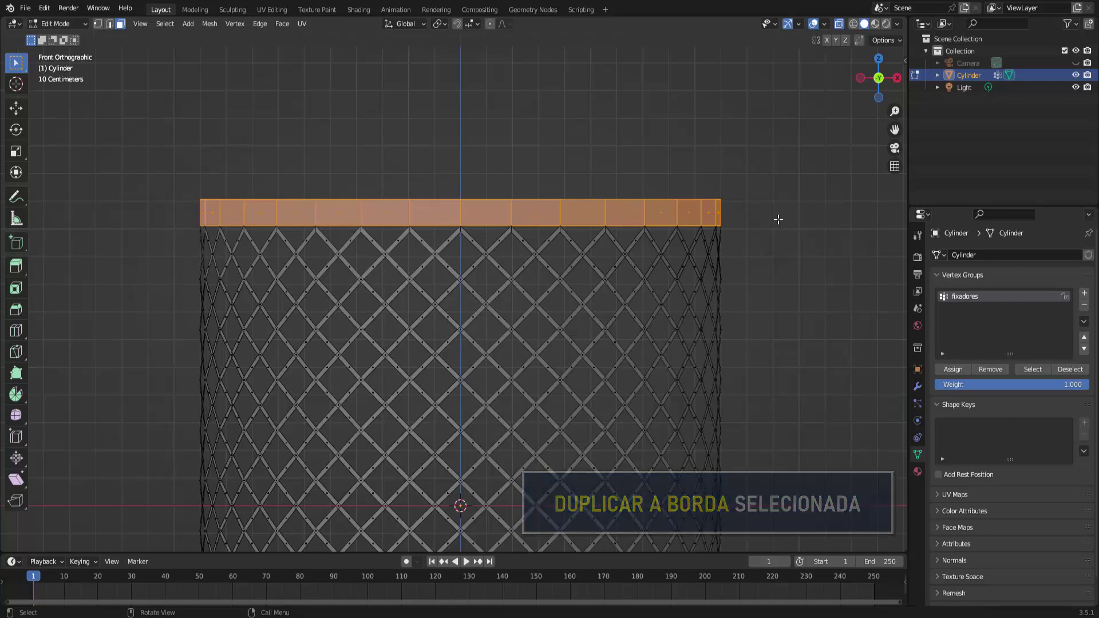
# Duplicate the net's selected top band in place and separate it into its own object
pyautogui.hotkey('shift', 'd')
pyautogui.hotkey('shift', 'd')
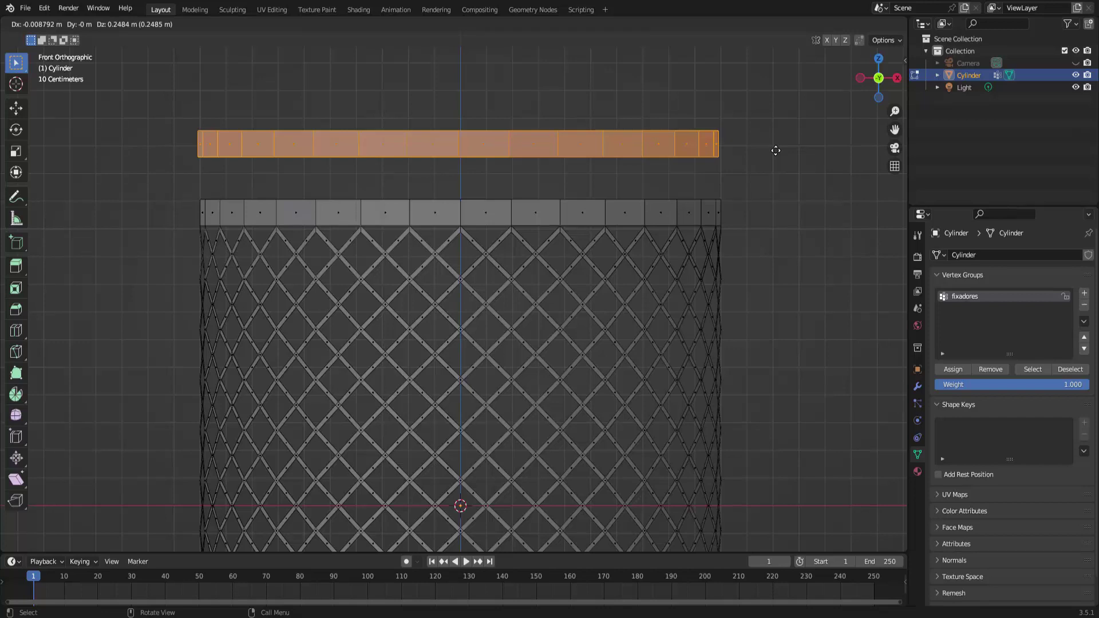
pyautogui.press('Escape')
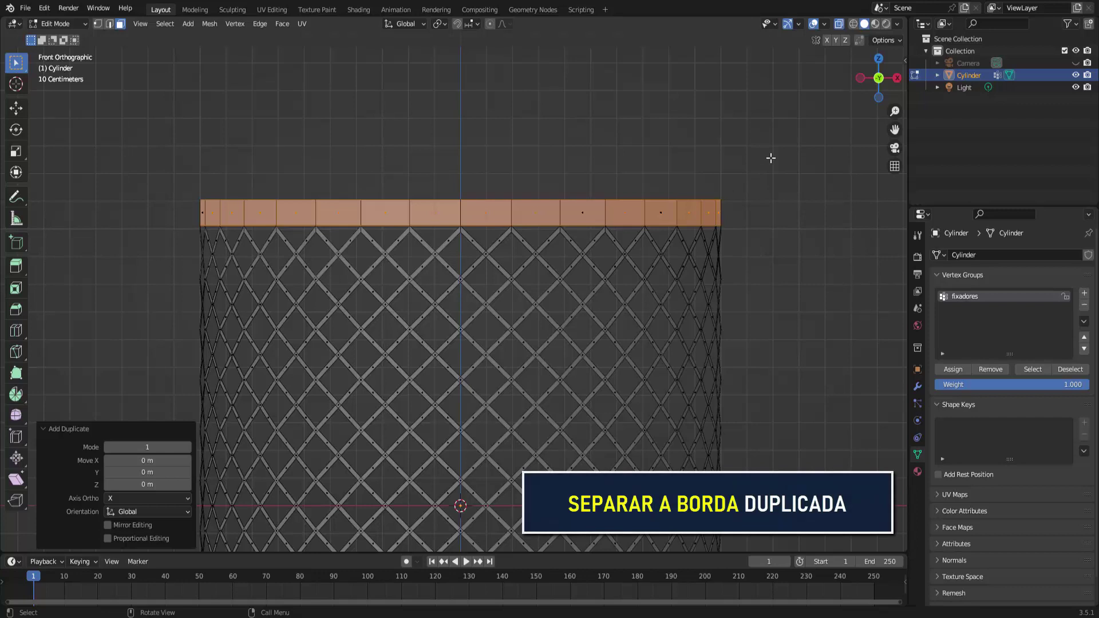
pyautogui.press('p')
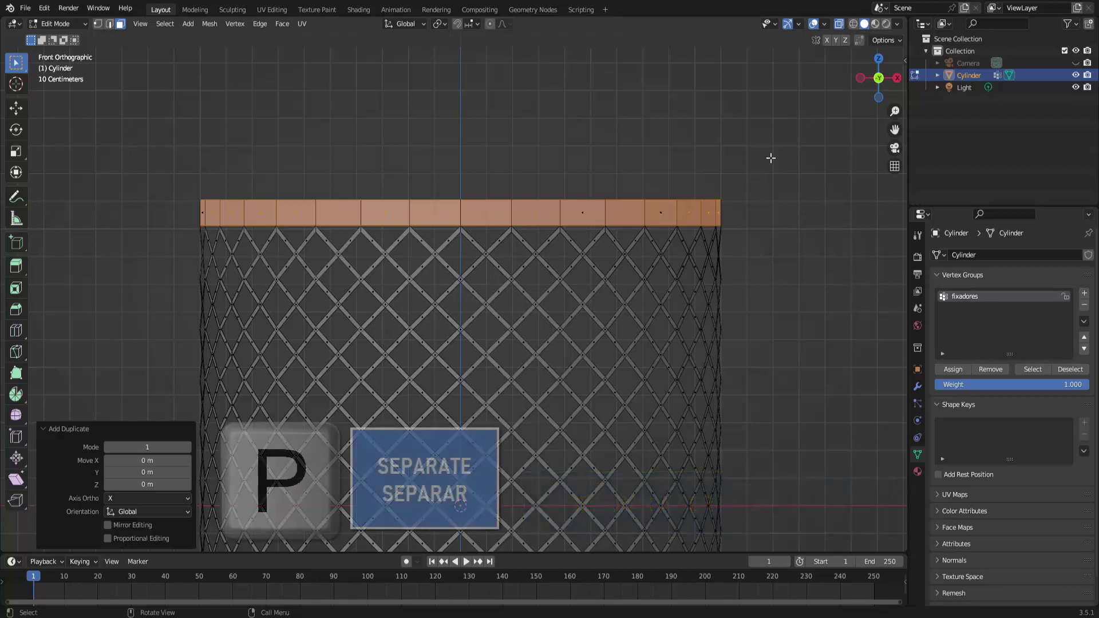
pyautogui.press('p')
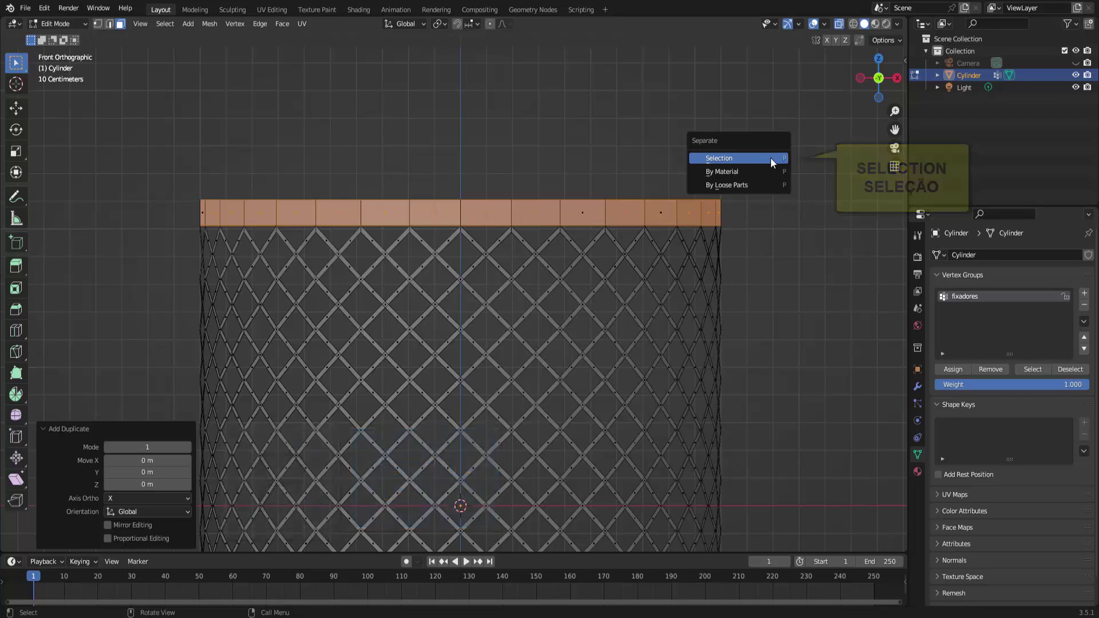
pyautogui.click(770, 157)
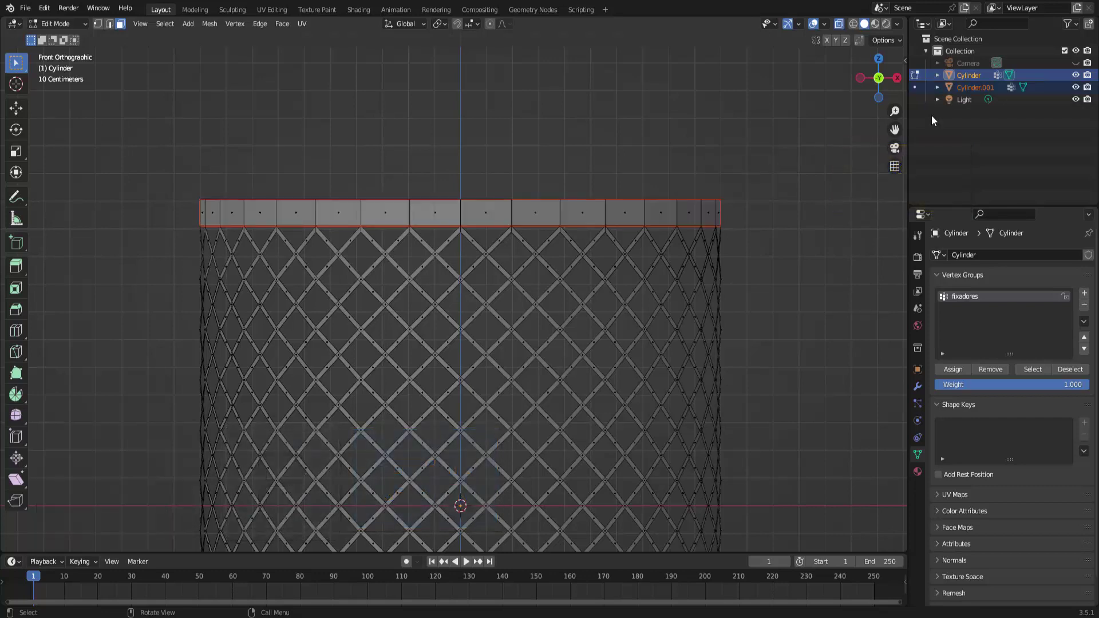
# Rename the new Cylinder.001 object to 'aro'
pyautogui.doubleClick(962, 87)
pyautogui.write('aro')
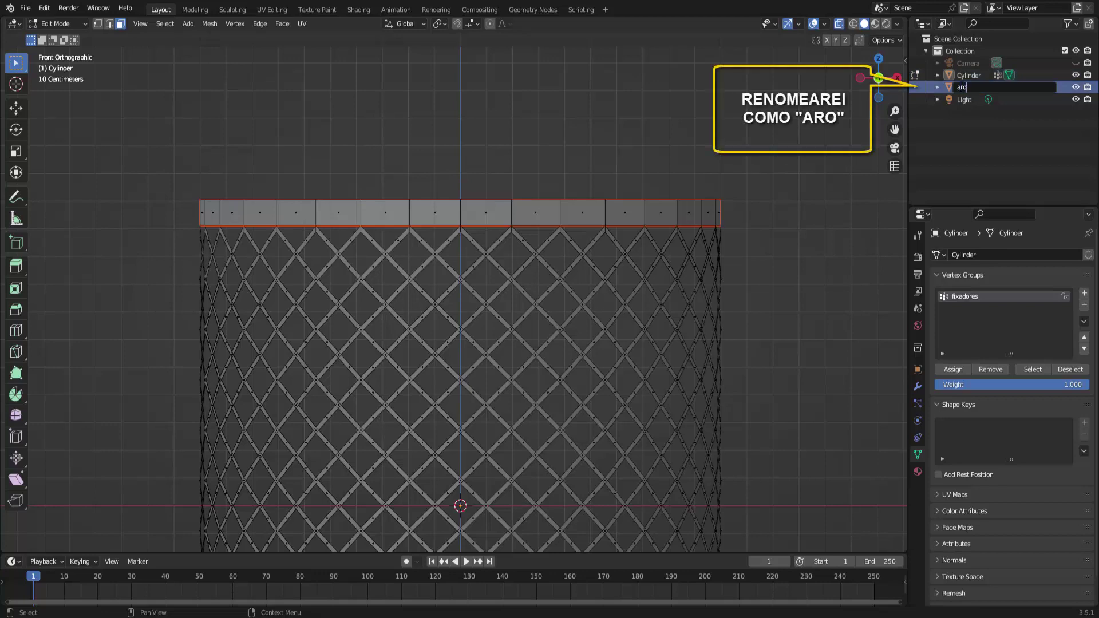
pyautogui.press('Return')
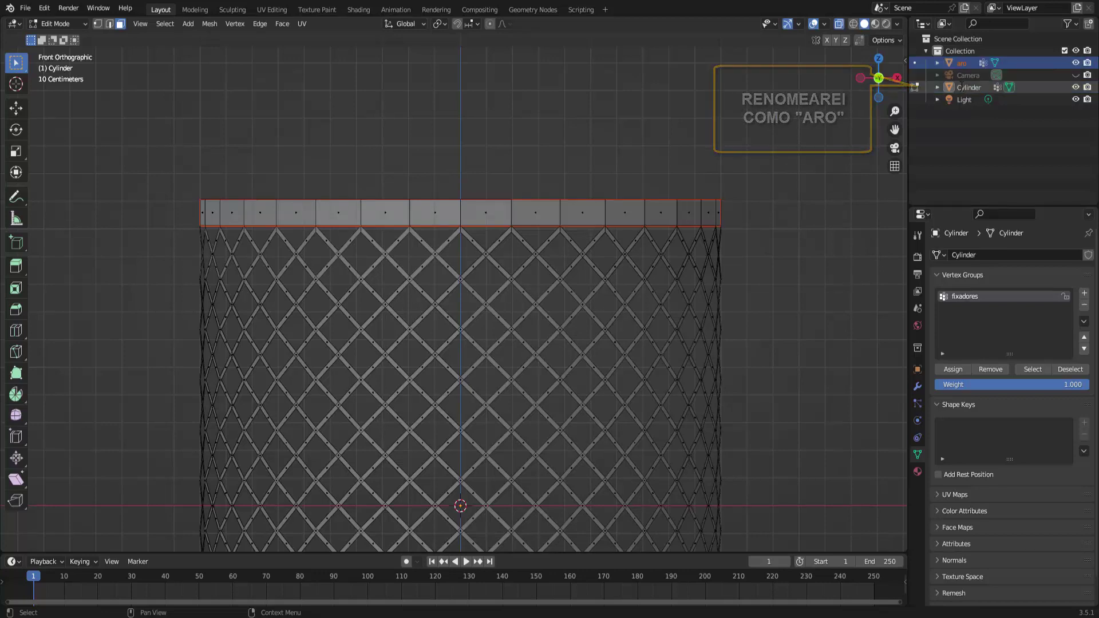
pyautogui.click(63, 25)
# In Object Mode, add a Solidify modifier with 0.04 m thickness to the aro ring
pyautogui.click(58, 36)
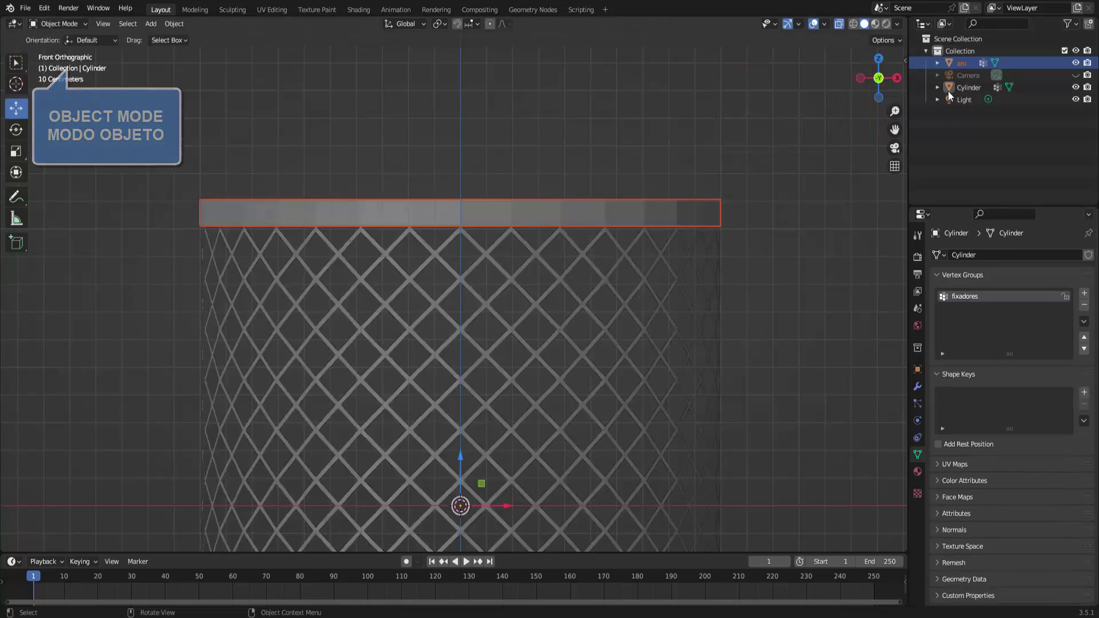
pyautogui.click(964, 65)
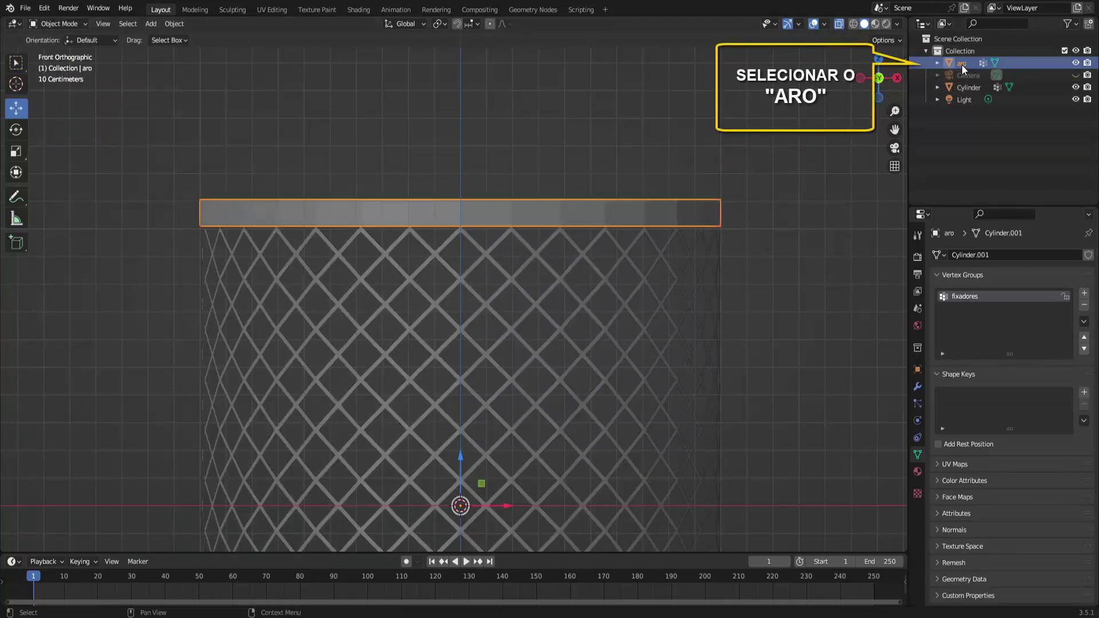
pyautogui.click(919, 388)
pyautogui.click(964, 255)
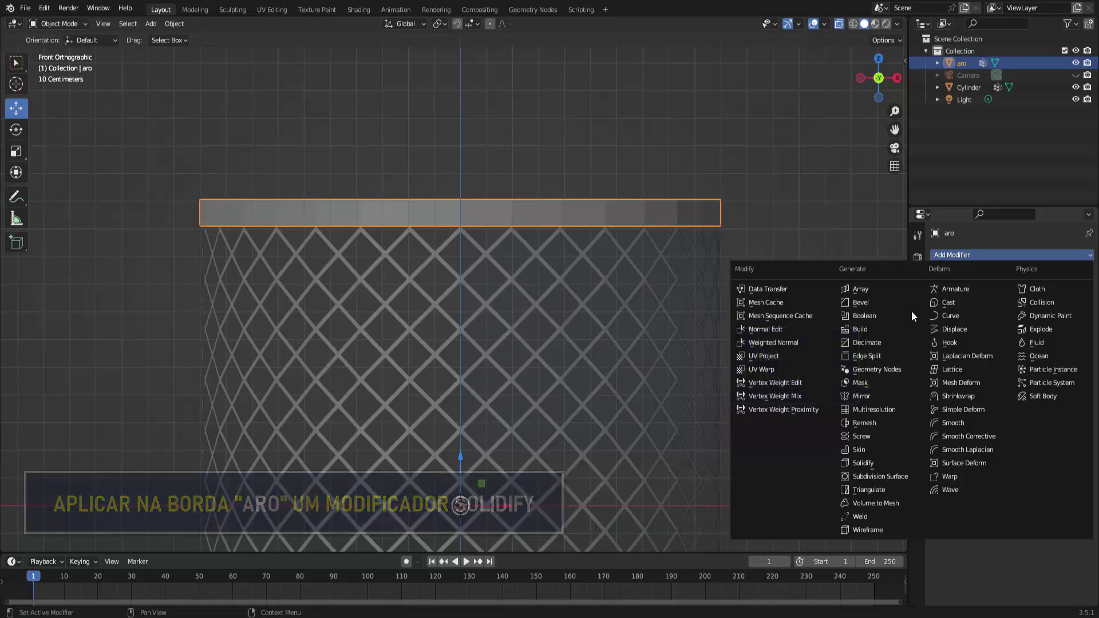
pyautogui.click(872, 463)
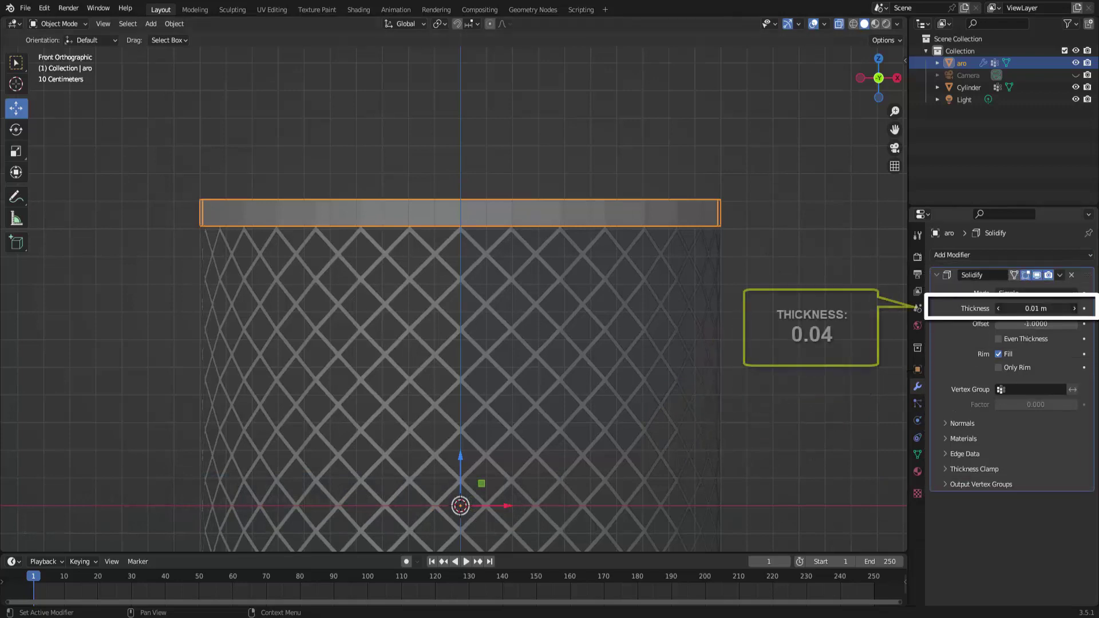
pyautogui.moveTo(1036, 308); pyautogui.dragTo(1059, 309)
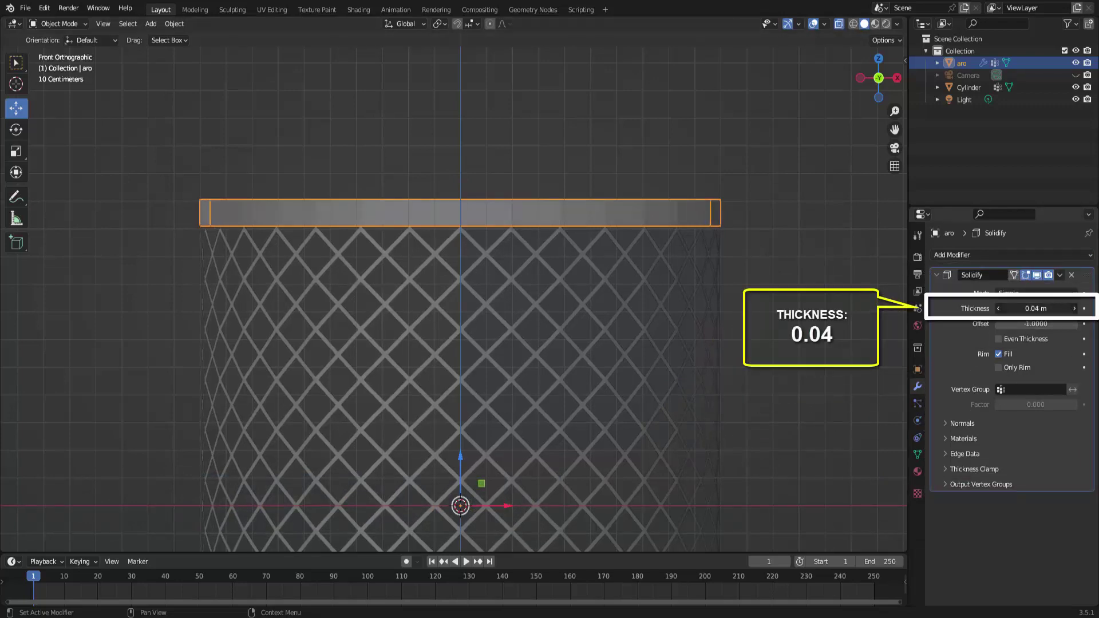
# Apply the Solidify modifier permanently and hide aro in the viewport
pyautogui.moveTo(879, 86); pyautogui.dragTo(827, 198)
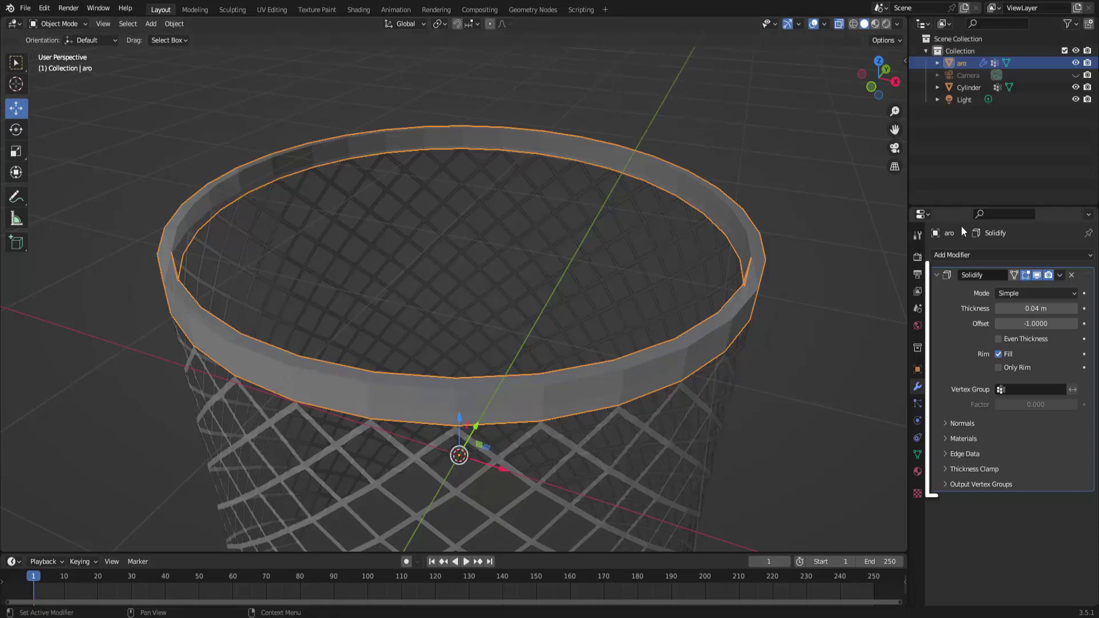
pyautogui.click(1060, 276)
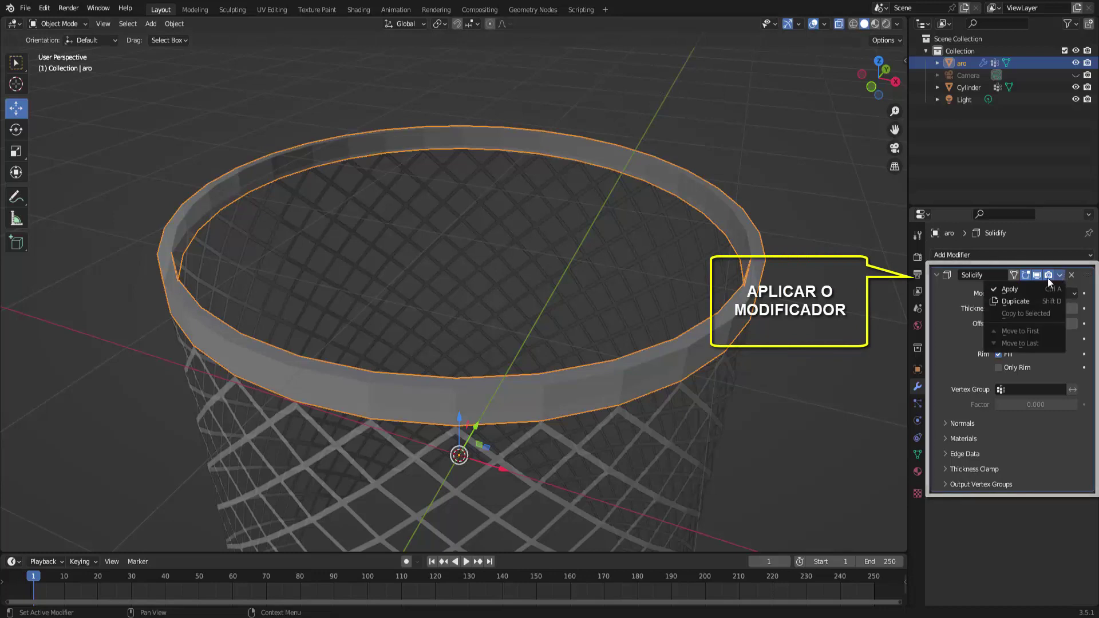
pyautogui.click(1014, 288)
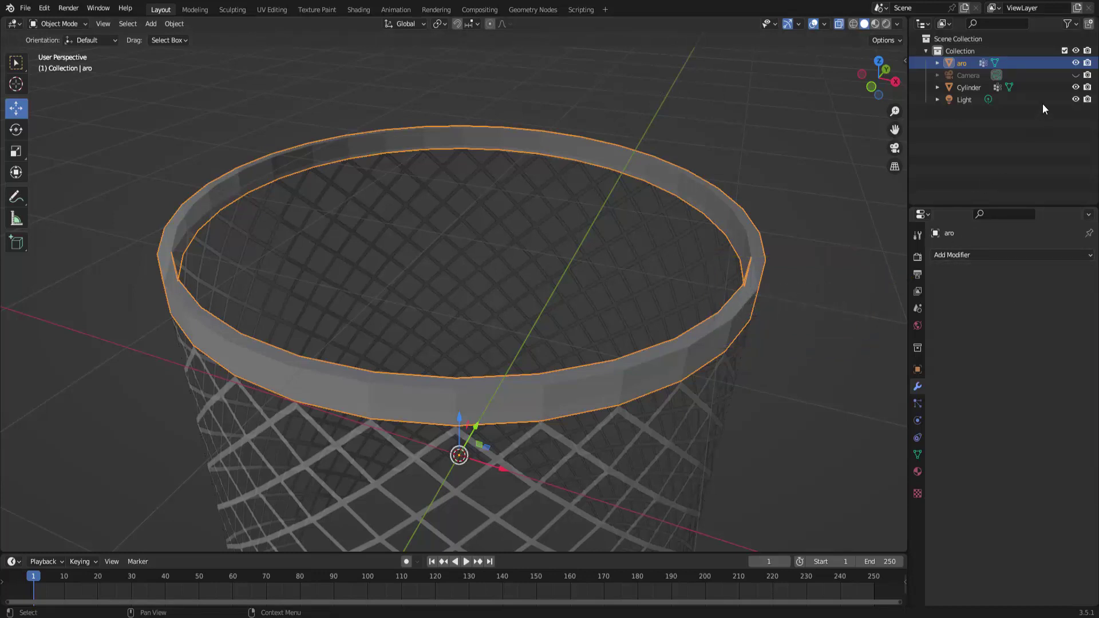
pyautogui.click(1076, 63)
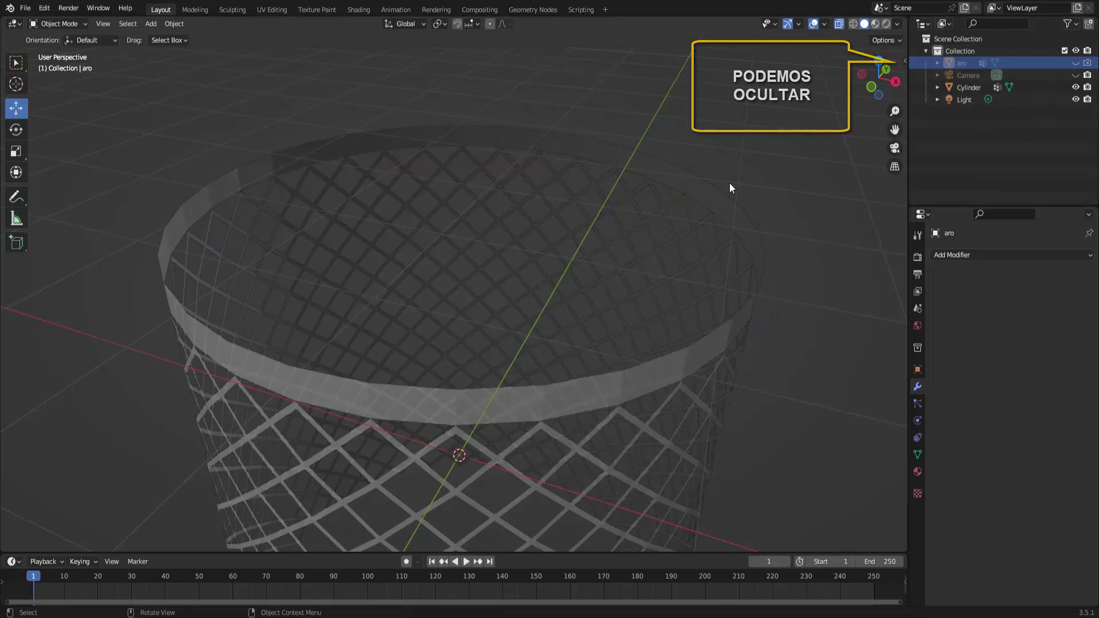
# In front orthographic view, put the net Cylinder into Edit Mode with vertex selection
pyautogui.click(872, 87)
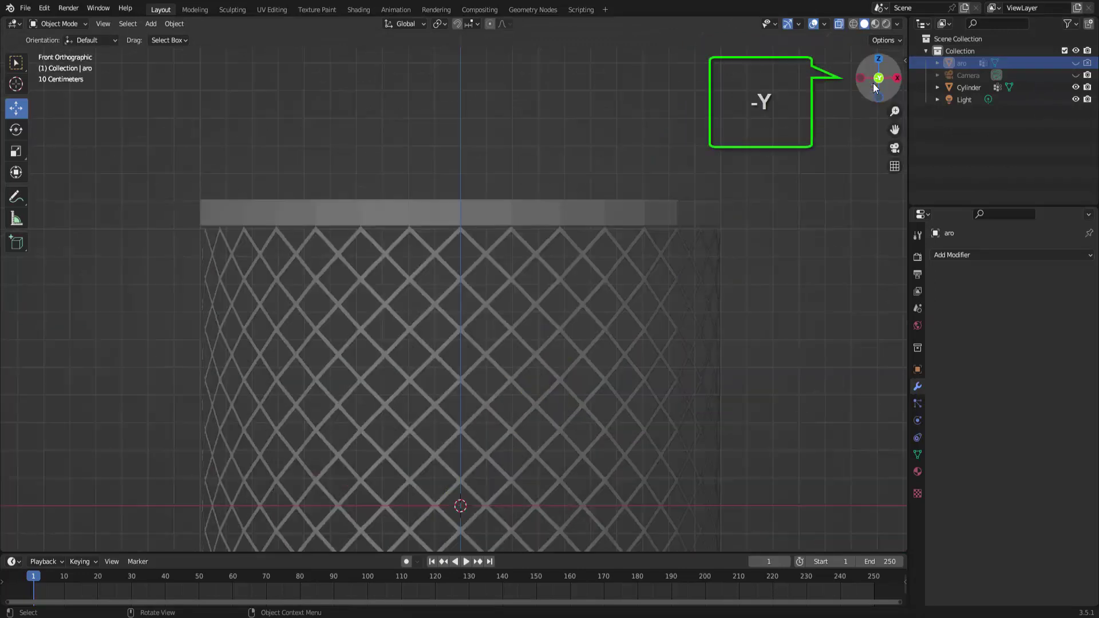
pyautogui.scroll(-3, 283, 200)
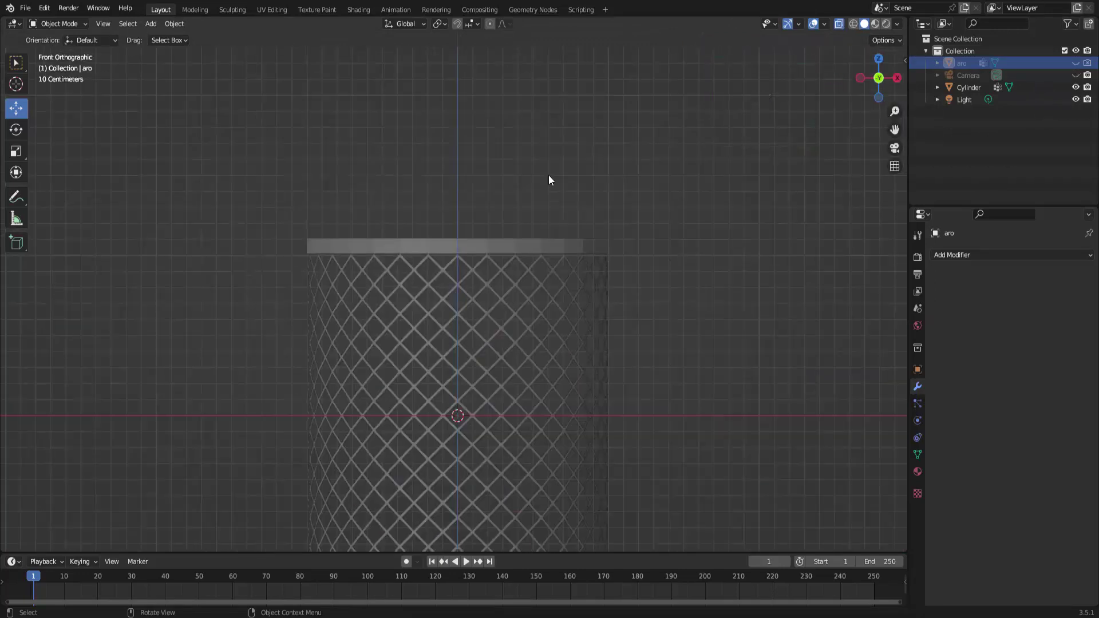
pyautogui.click(420, 252)
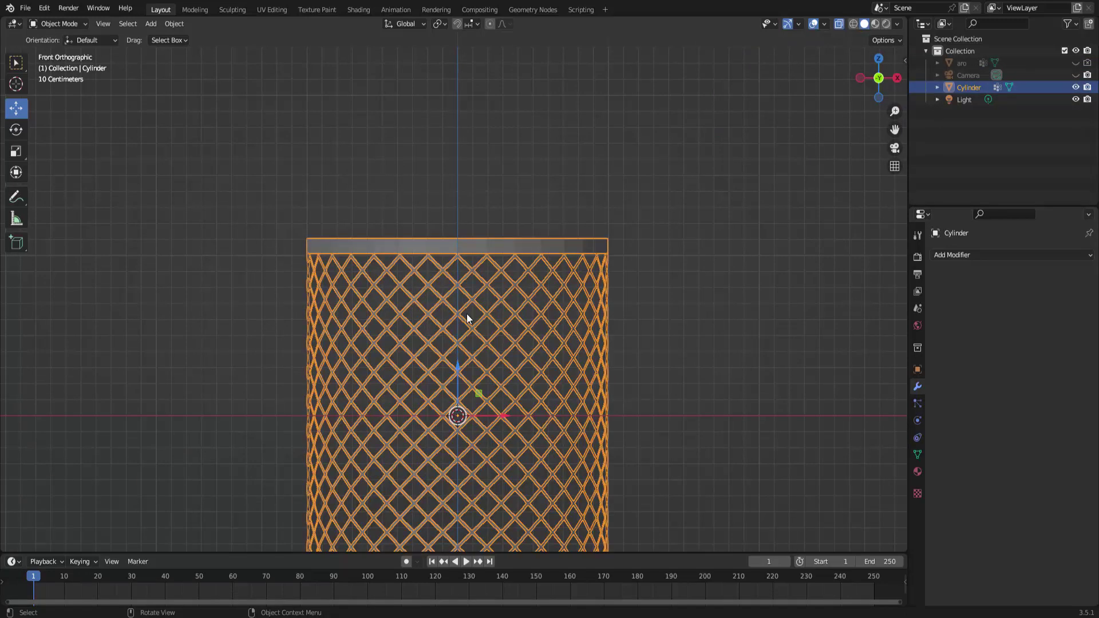
pyautogui.click(67, 23)
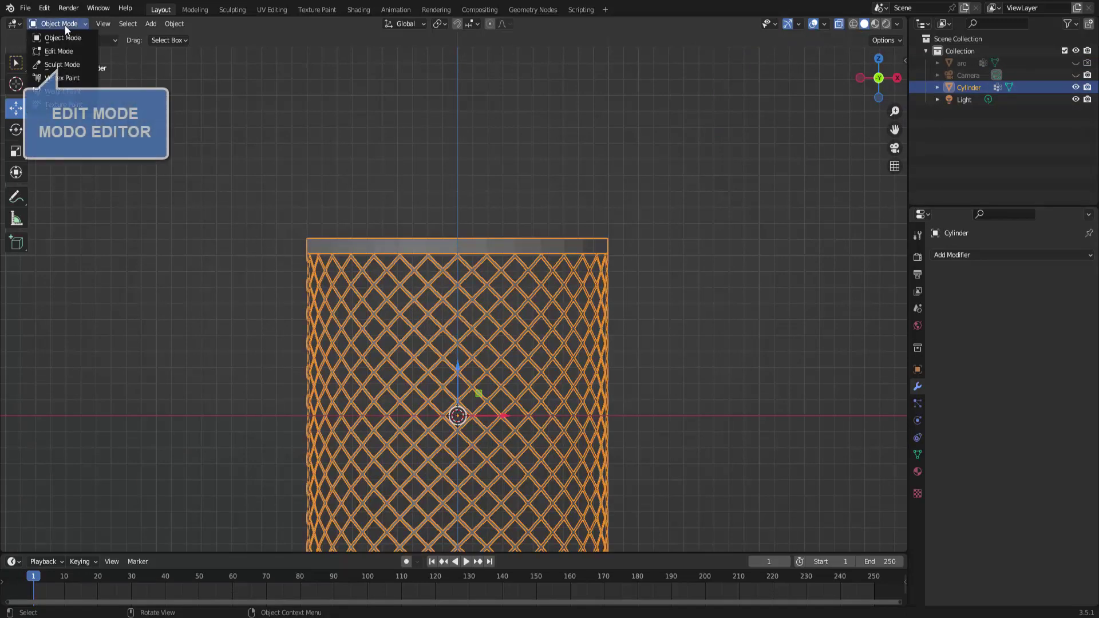
pyautogui.click(62, 51)
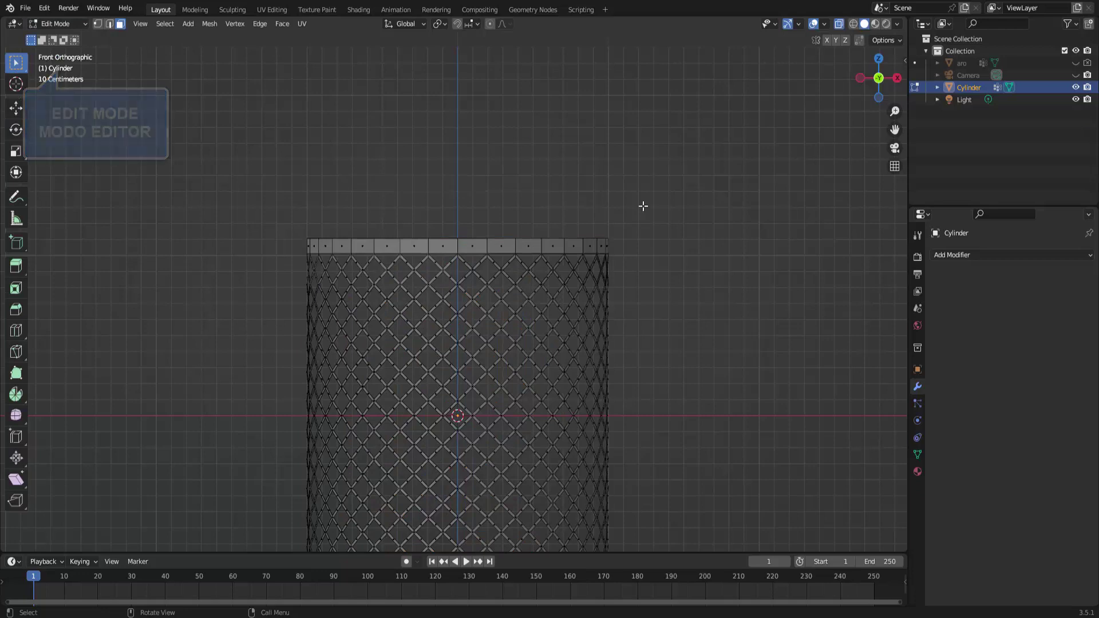
pyautogui.moveTo(892, 136); pyautogui.dragTo(758, 459)
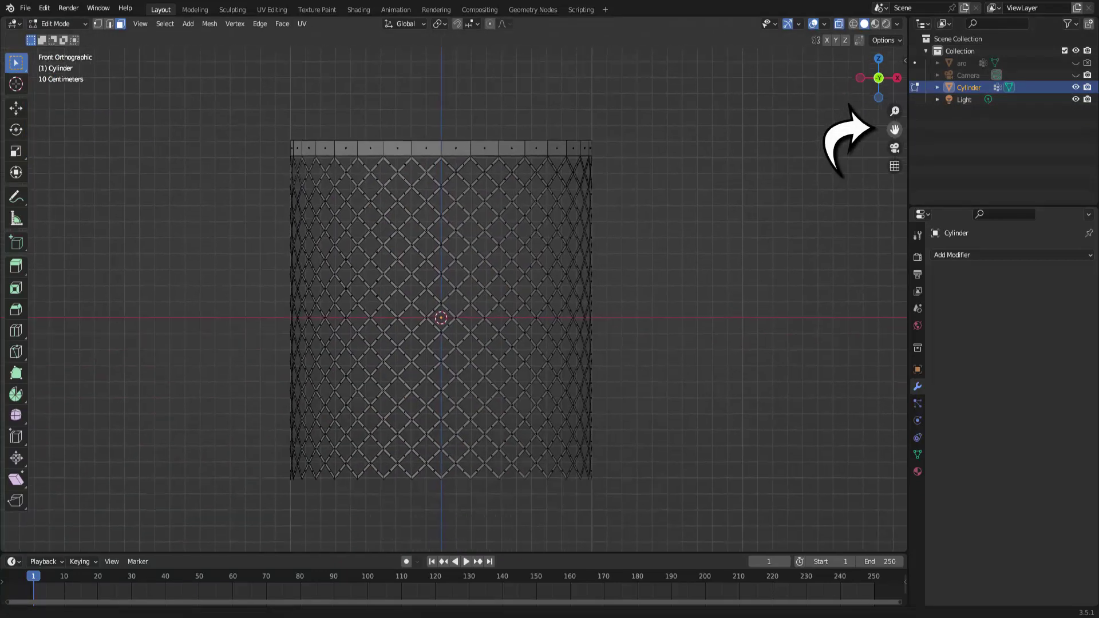
pyautogui.scroll(1, 759, 459)
pyautogui.scroll(2, 759, 458)
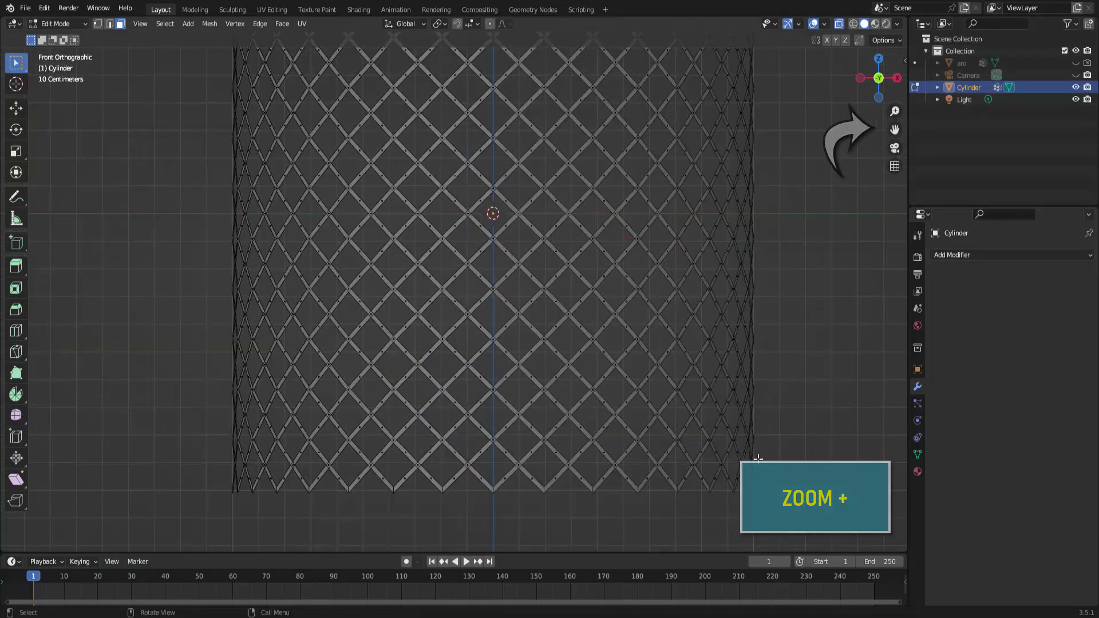
pyautogui.click(98, 25)
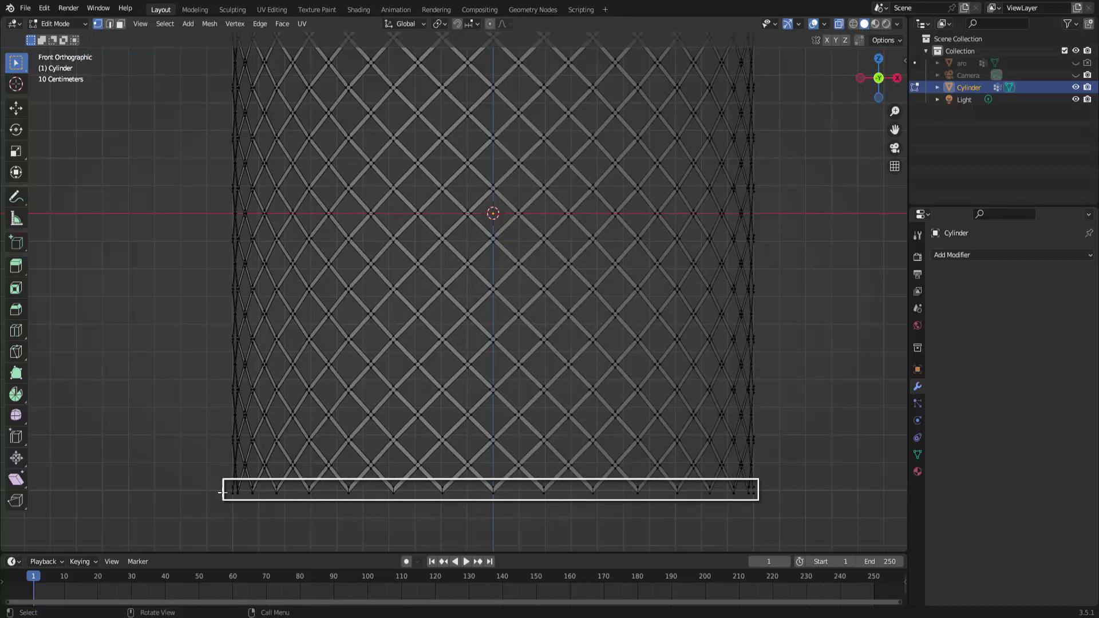
# Scale the bottom vertex row to 0.536 on X with smooth proportional editing, then return to Object Mode
pyautogui.moveTo(224, 491); pyautogui.dragTo(769, 501)
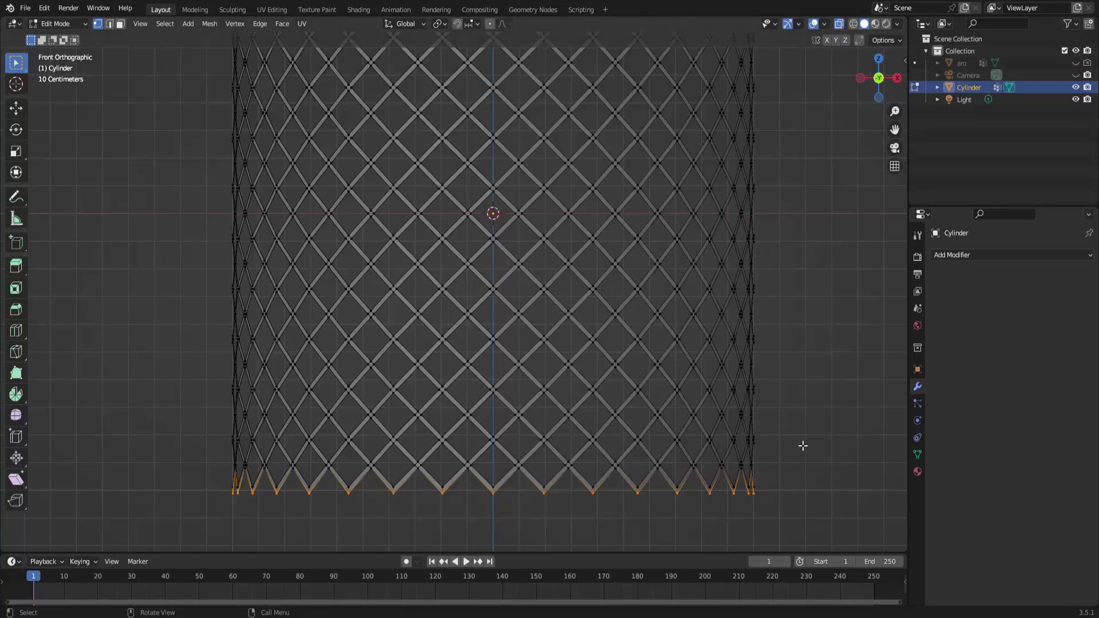
pyautogui.click(492, 25)
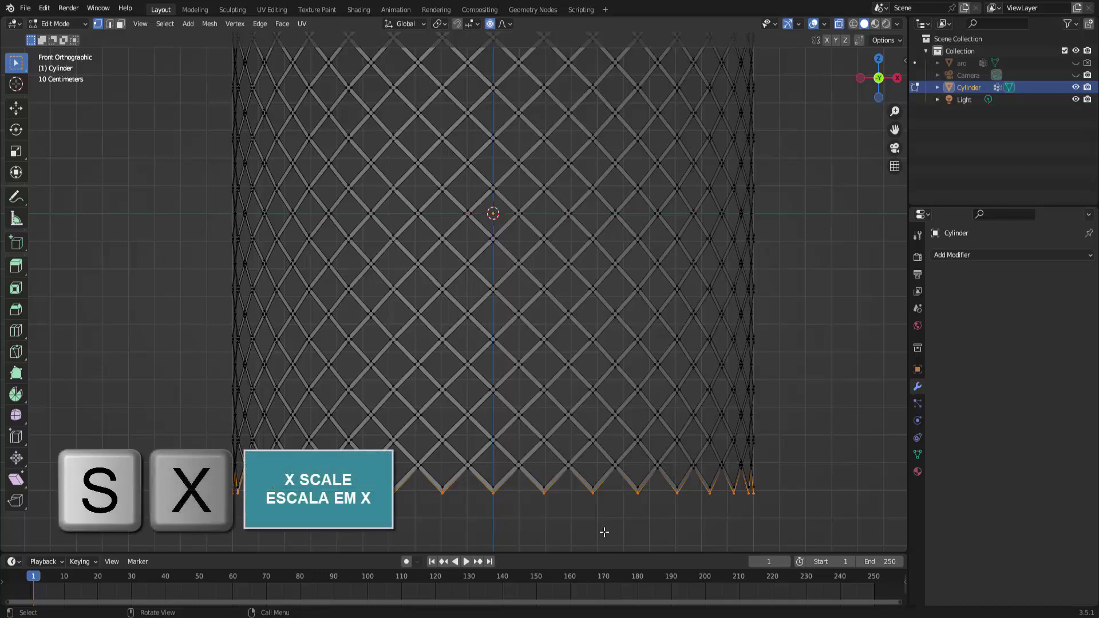
pyautogui.press('s')
pyautogui.press('x')
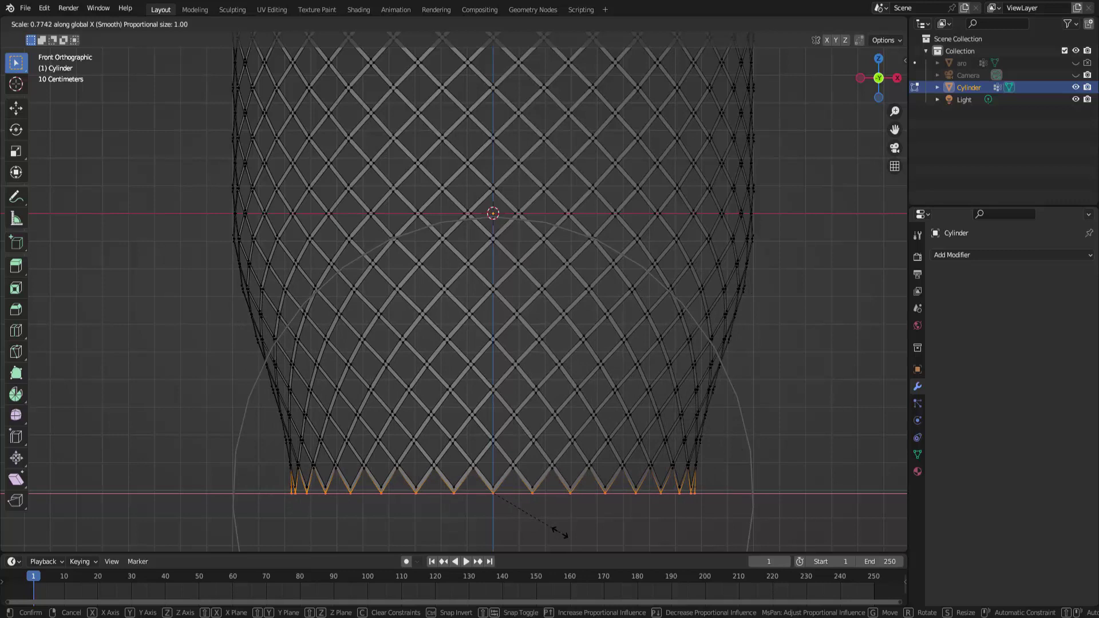
pyautogui.scroll(2, 560, 533)
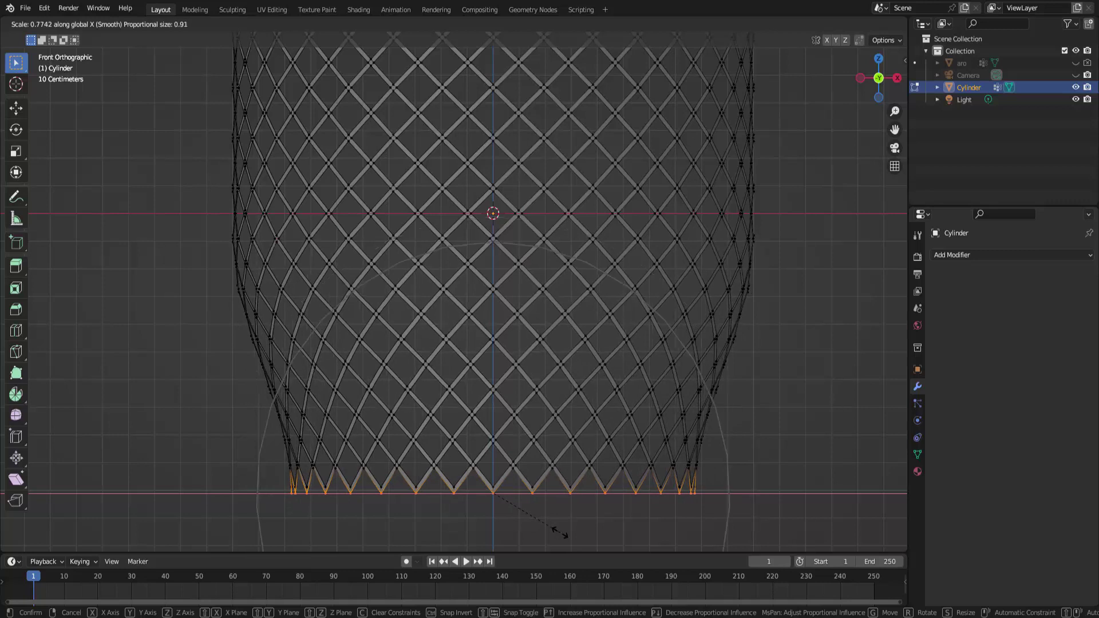
pyautogui.scroll(2, 560, 532)
pyautogui.scroll(1, 560, 533)
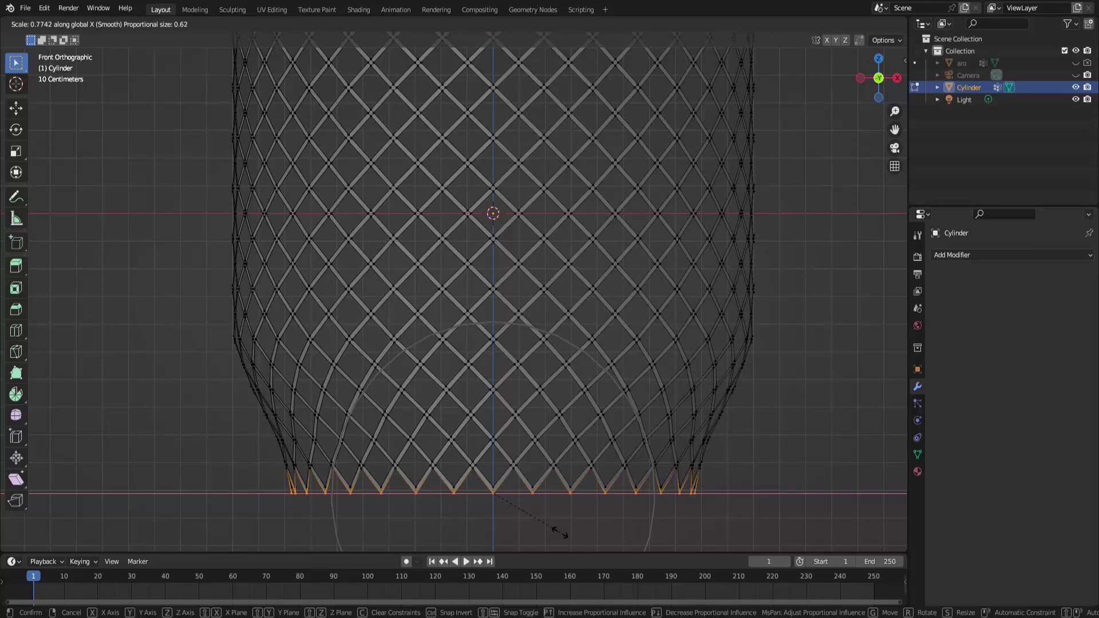
pyautogui.scroll(-2, 560, 533)
pyautogui.scroll(-2, 560, 532)
pyautogui.scroll(-1, 559, 532)
pyautogui.scroll(-2, 560, 533)
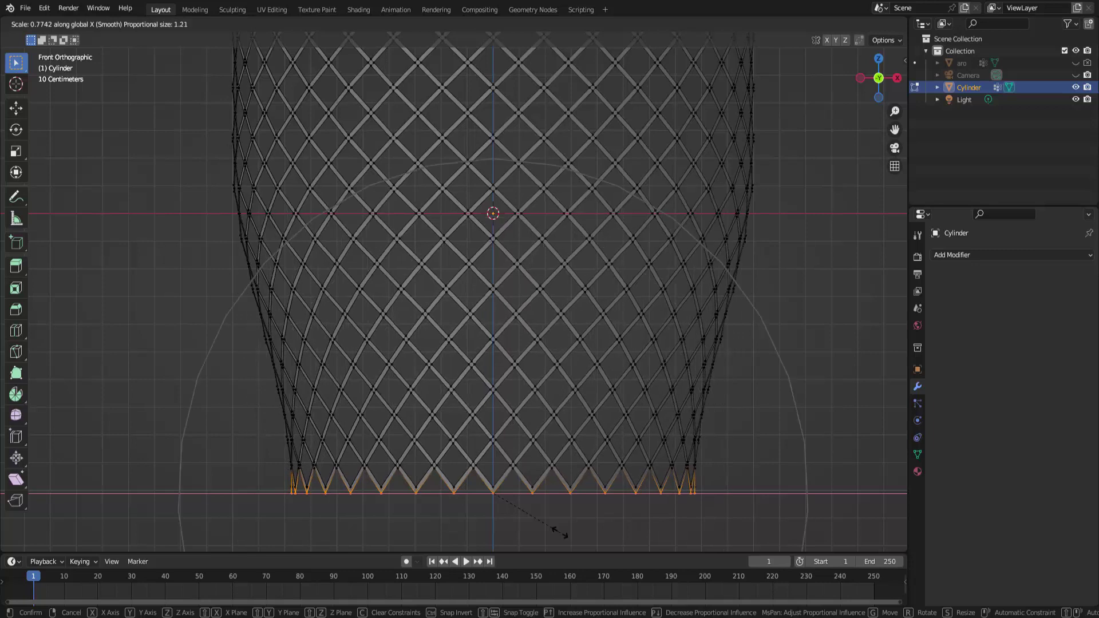
pyautogui.scroll(-1, 560, 532)
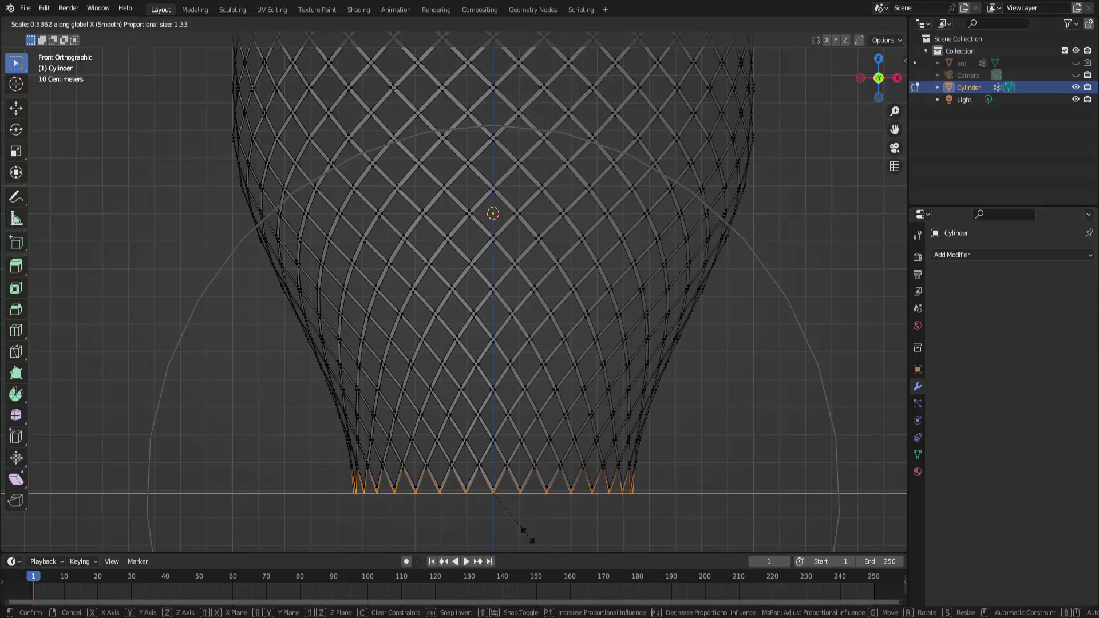
pyautogui.click(527, 536)
pyautogui.scroll(-2, 574, 460)
pyautogui.scroll(-1, 574, 459)
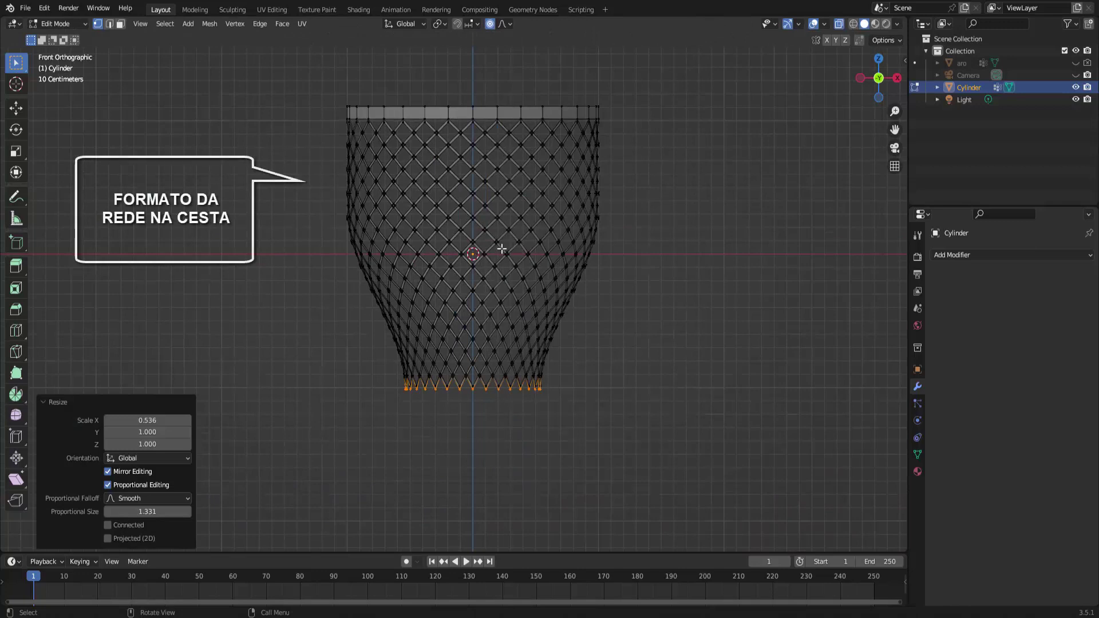
pyautogui.click(57, 24)
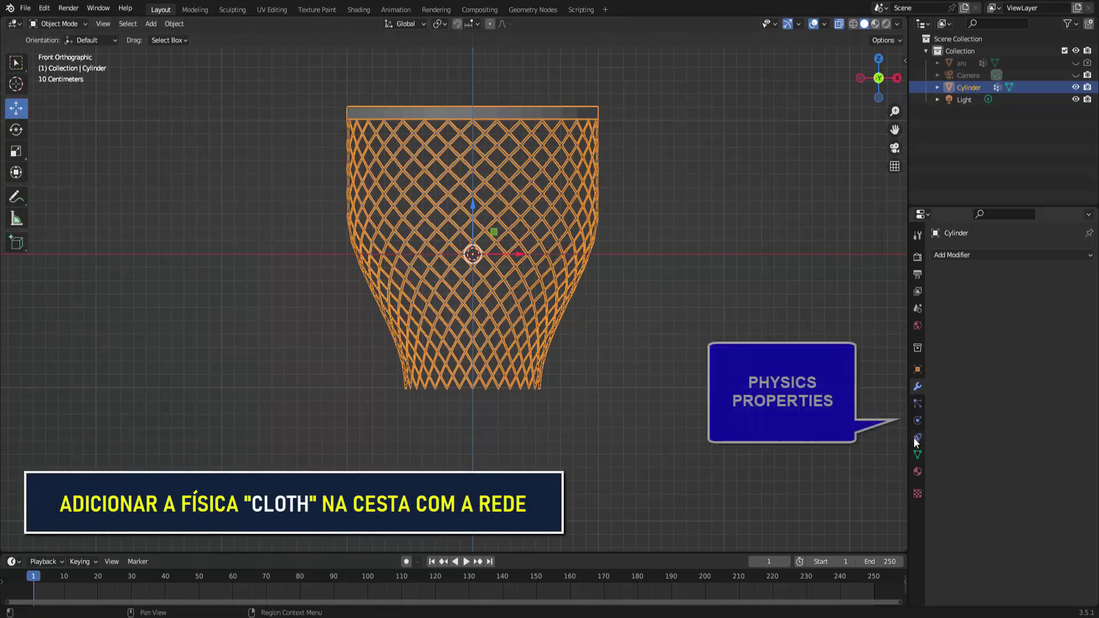
# Add cloth physics to the net with Pin Group fixadores and play the simulation
pyautogui.click(917, 421)
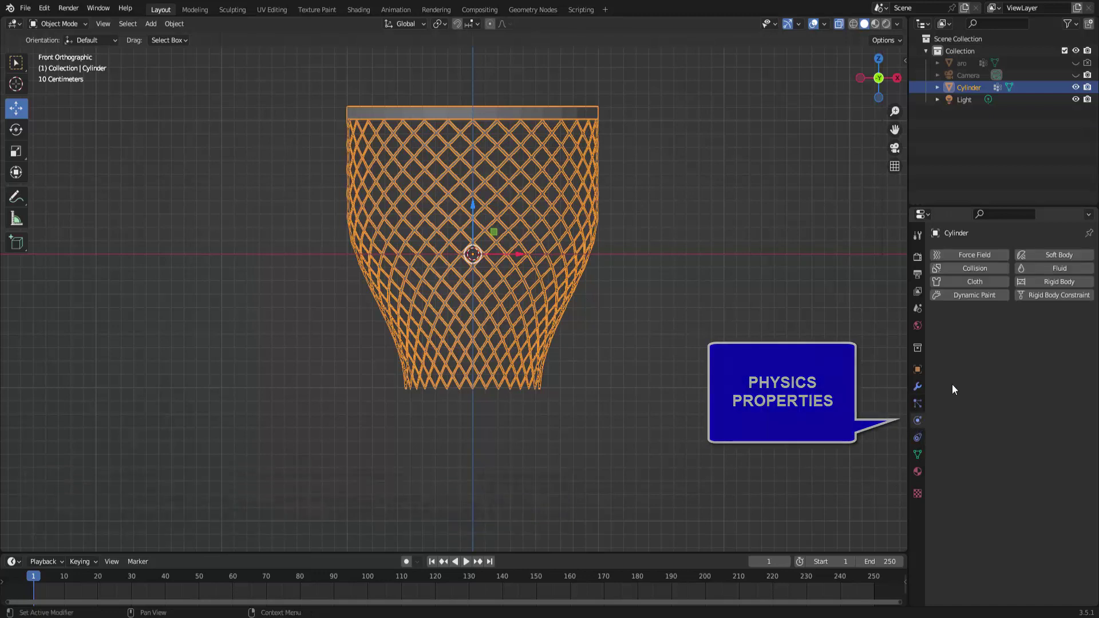
pyautogui.click(976, 280)
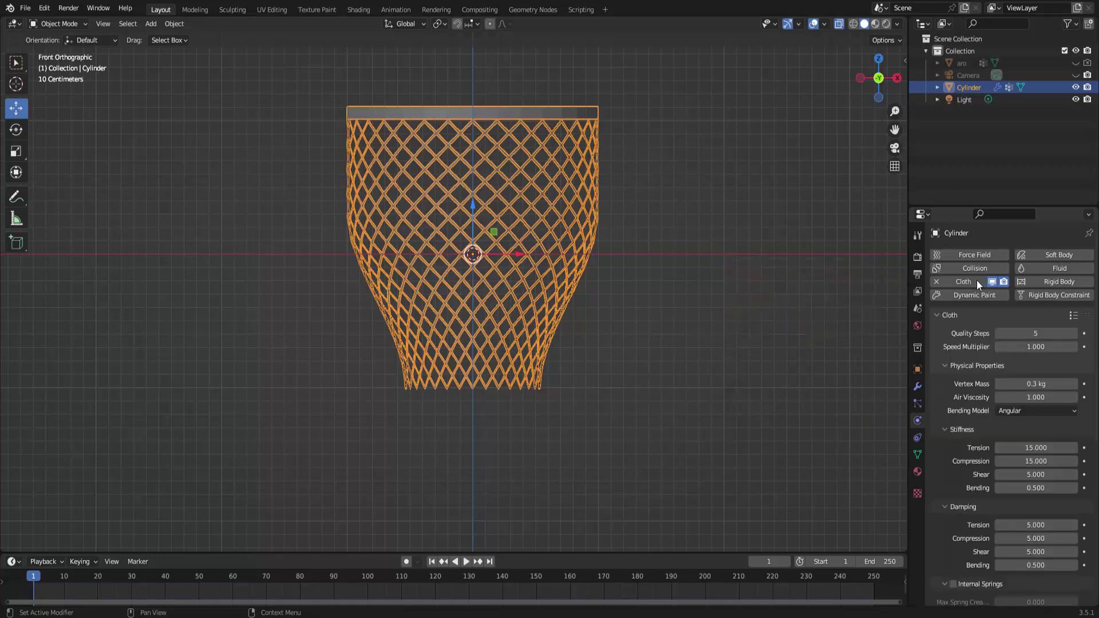
pyautogui.scroll(-10, 949, 413)
pyautogui.scroll(-3, 949, 413)
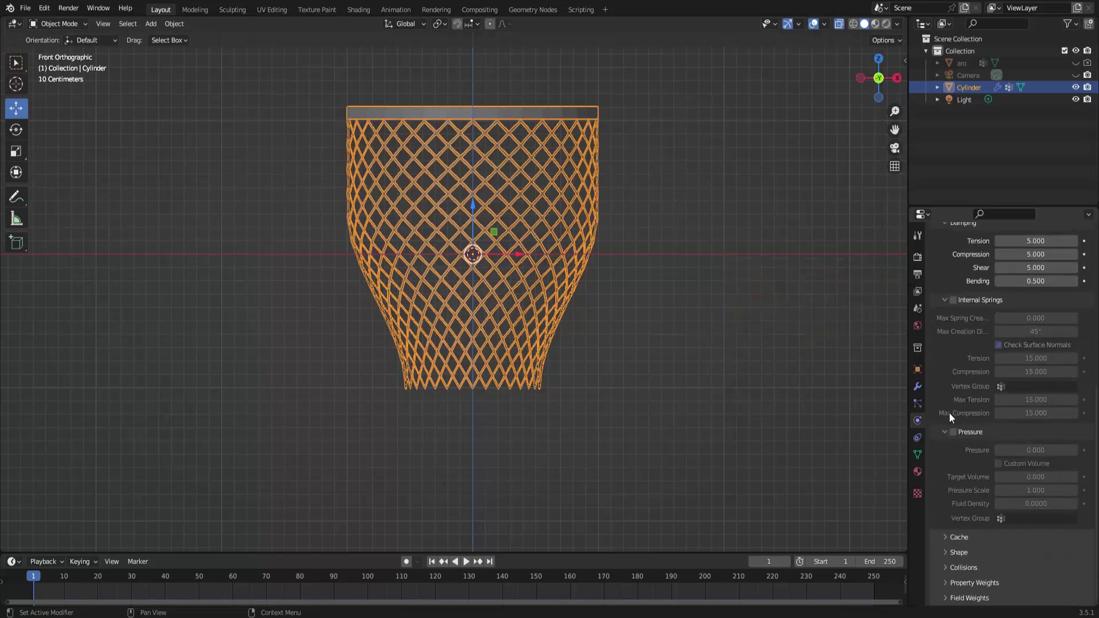
pyautogui.click(945, 552)
pyautogui.scroll(-4, 946, 557)
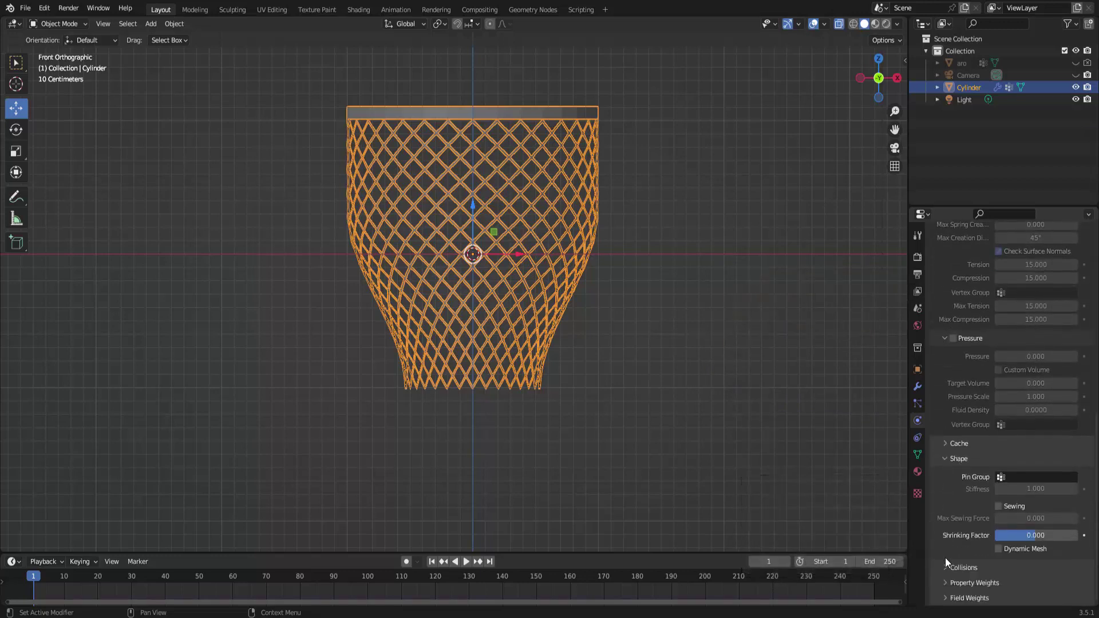
pyautogui.click(1015, 477)
pyautogui.click(989, 495)
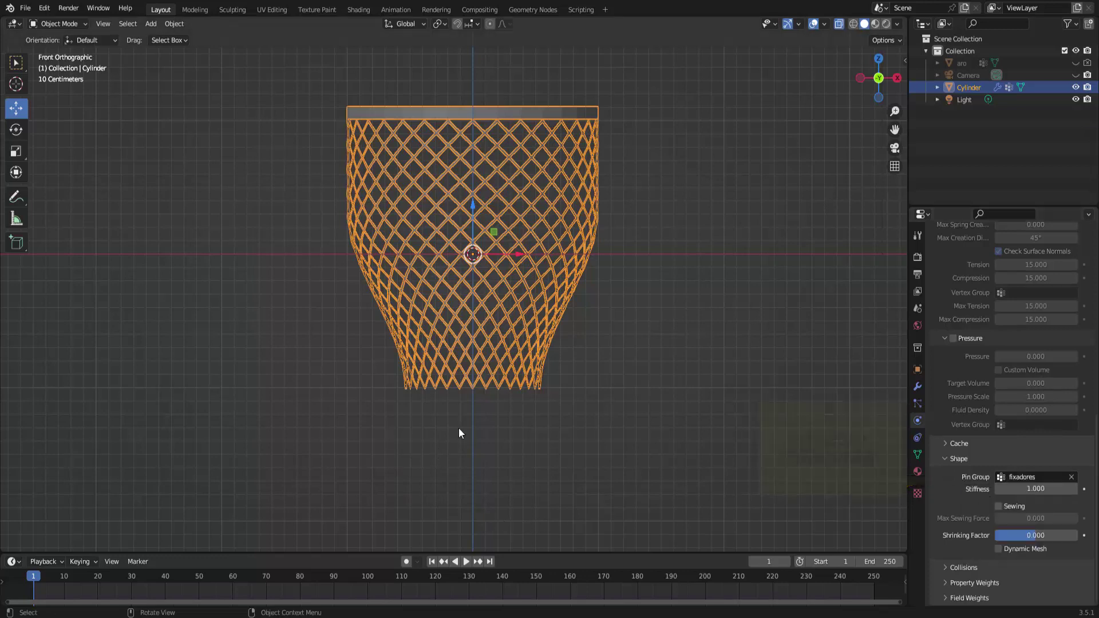
pyautogui.click(466, 563)
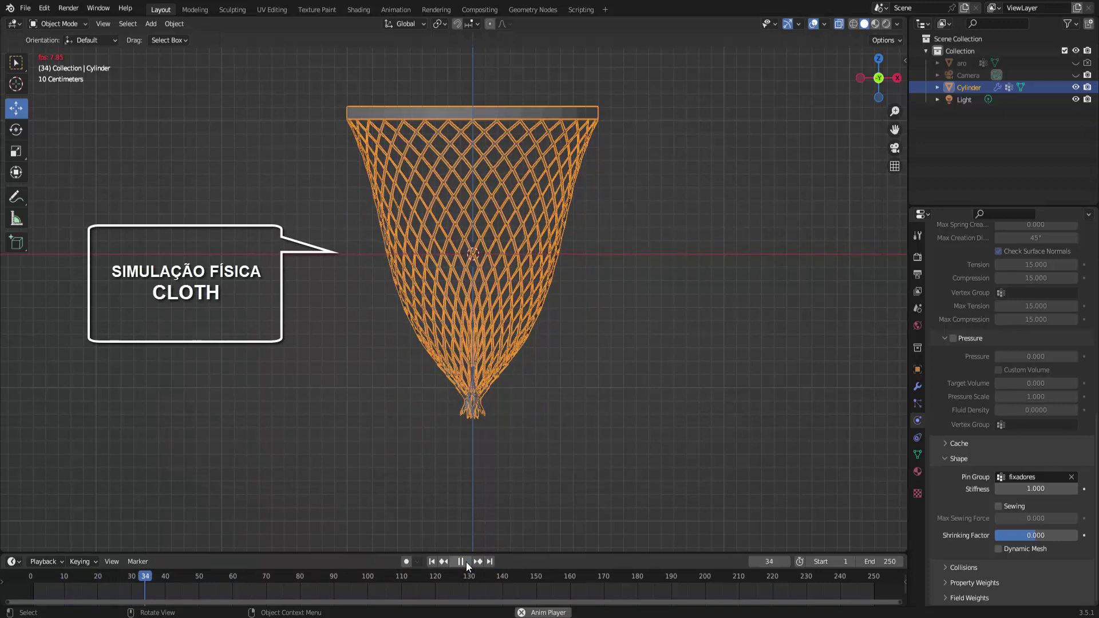
# Pause the cloth playback at frame 48 and zoom the view out
pyautogui.click(466, 562)
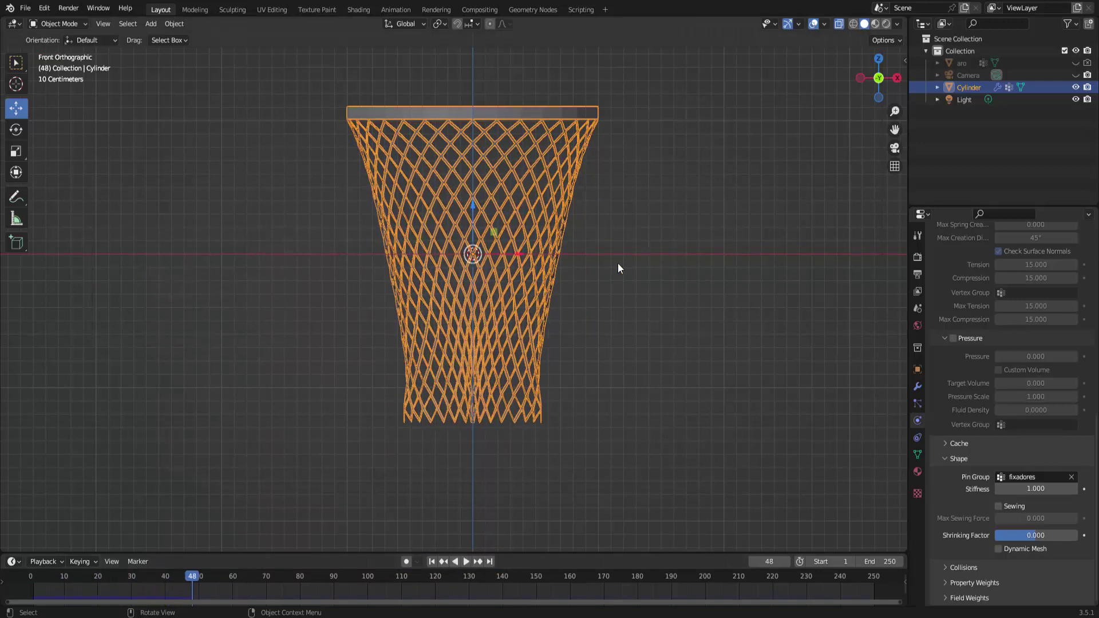
pyautogui.scroll(-2, 617, 263)
pyautogui.scroll(-2, 617, 263)
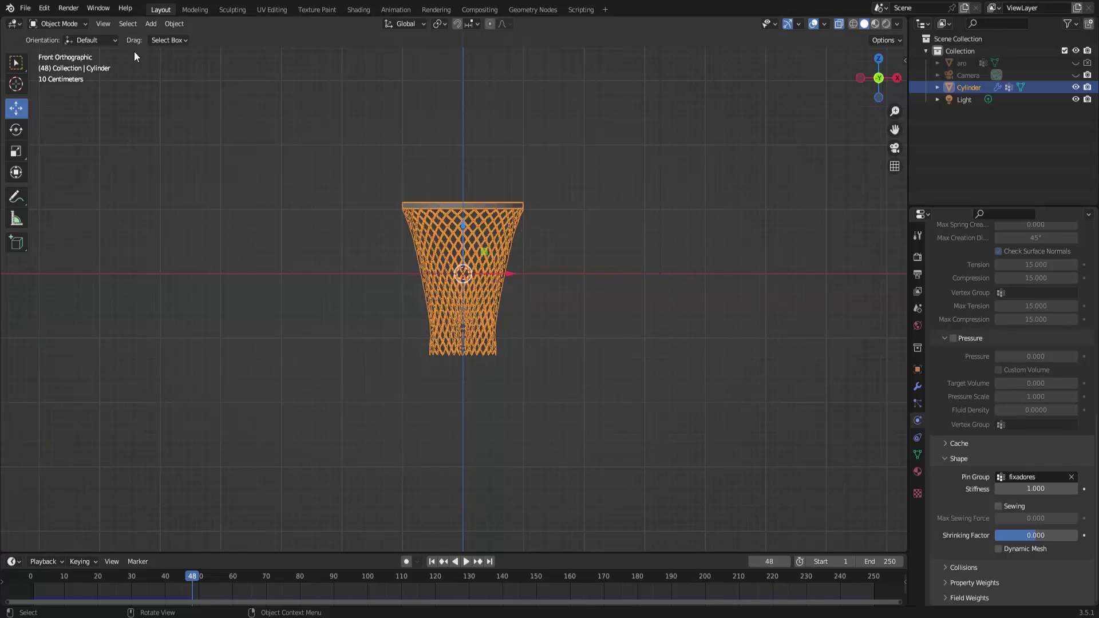
# Add a UV sphere, scale it to 0.634, and lift it along Z above the hoop
pyautogui.click(151, 24)
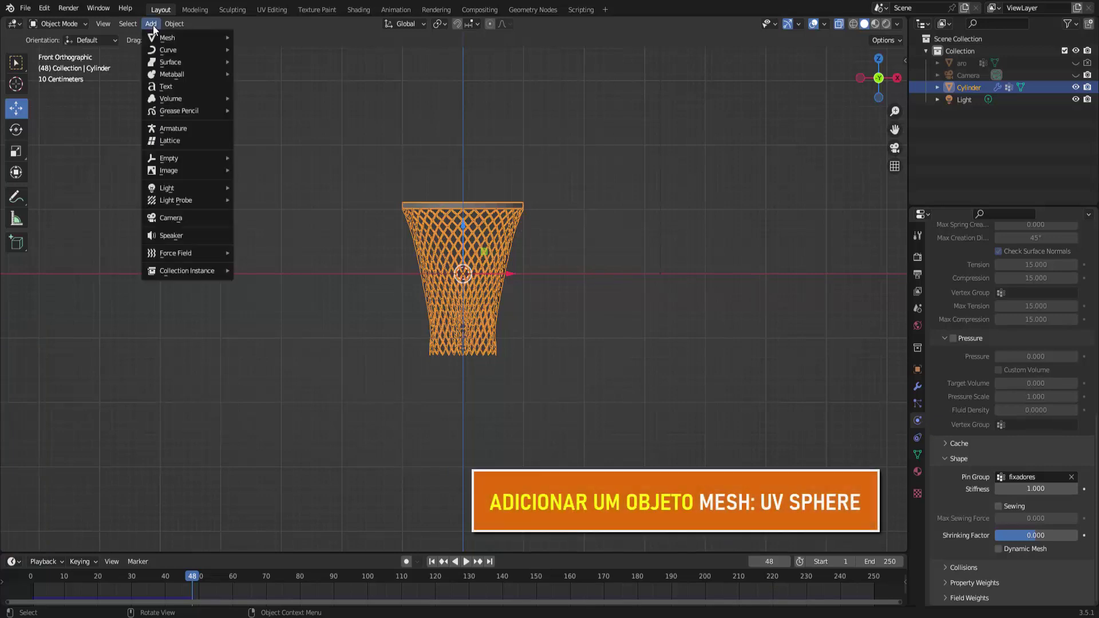
pyautogui.moveTo(167, 38)
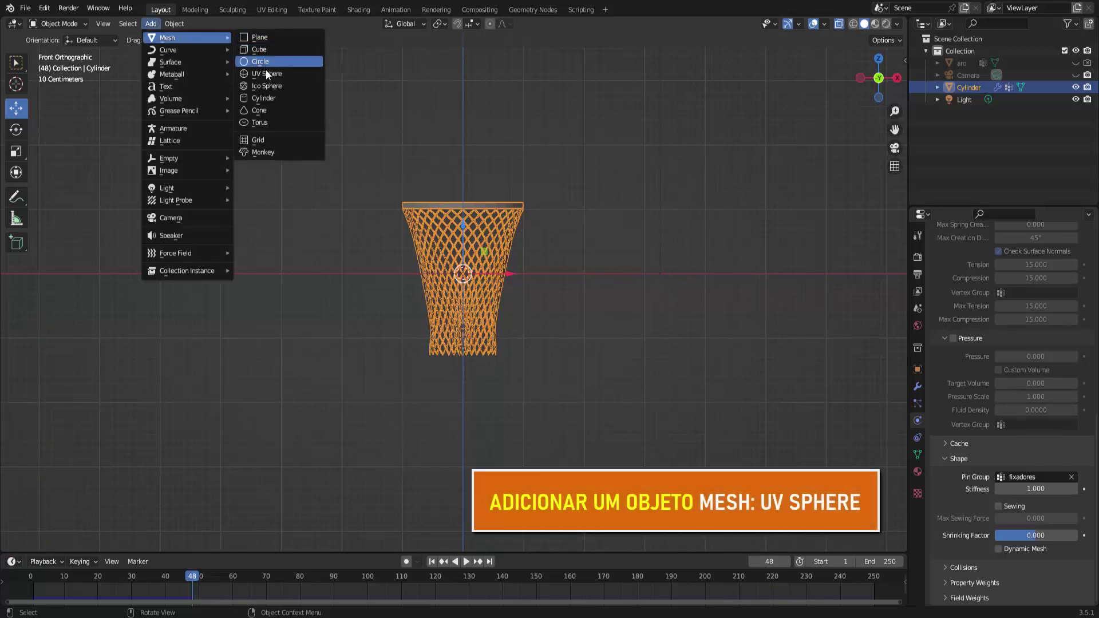
pyautogui.click(266, 72)
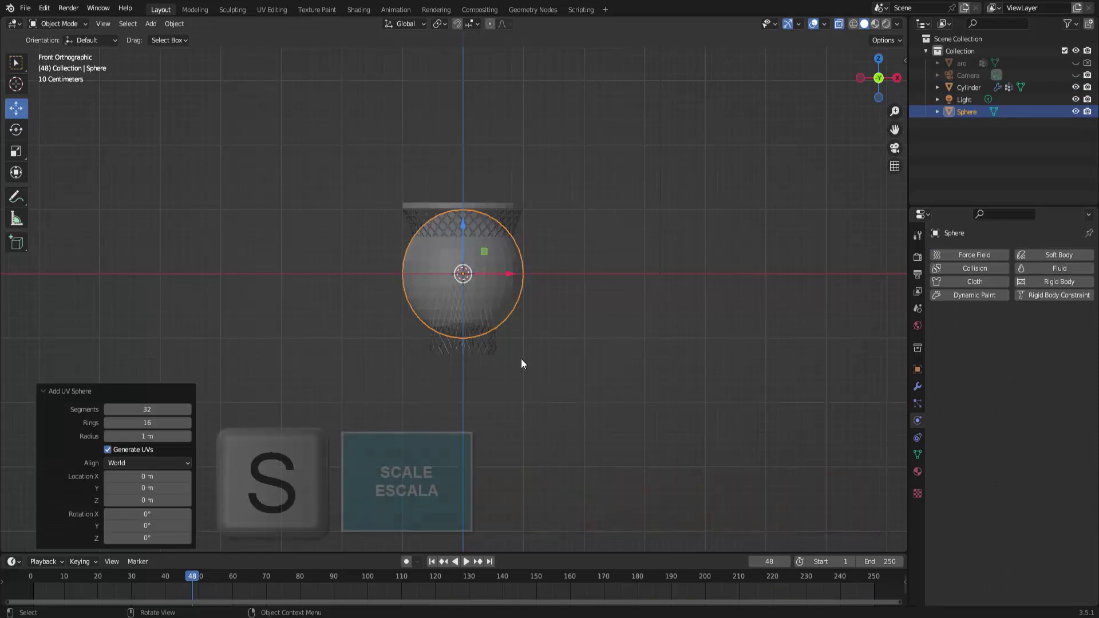
pyautogui.press('s')
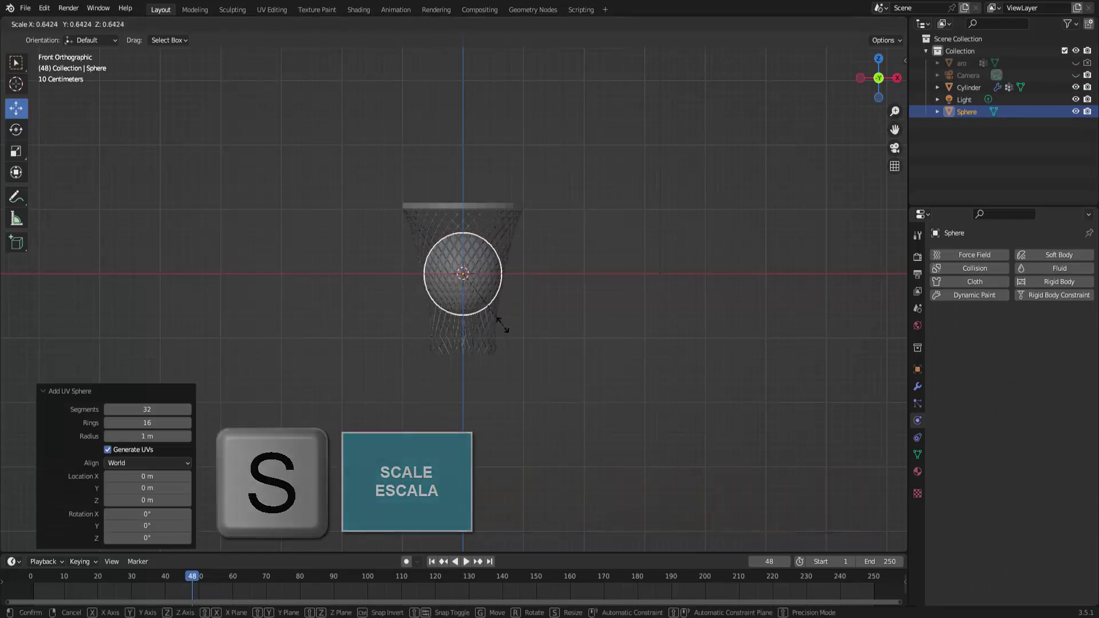
pyautogui.click(502, 326)
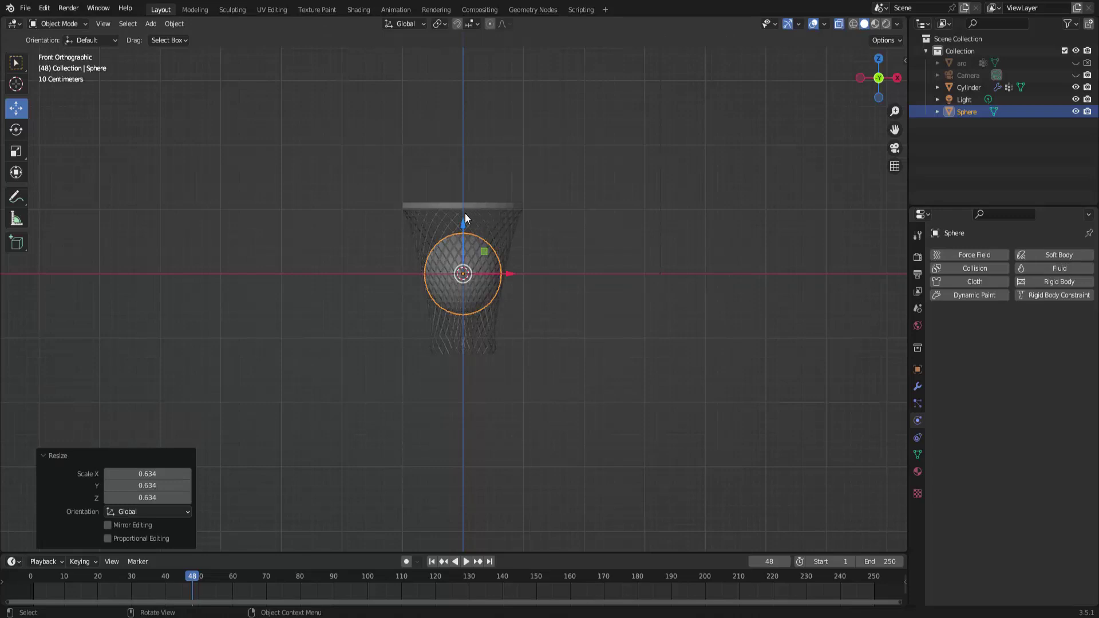
pyautogui.moveTo(464, 222); pyautogui.dragTo(463, 65)
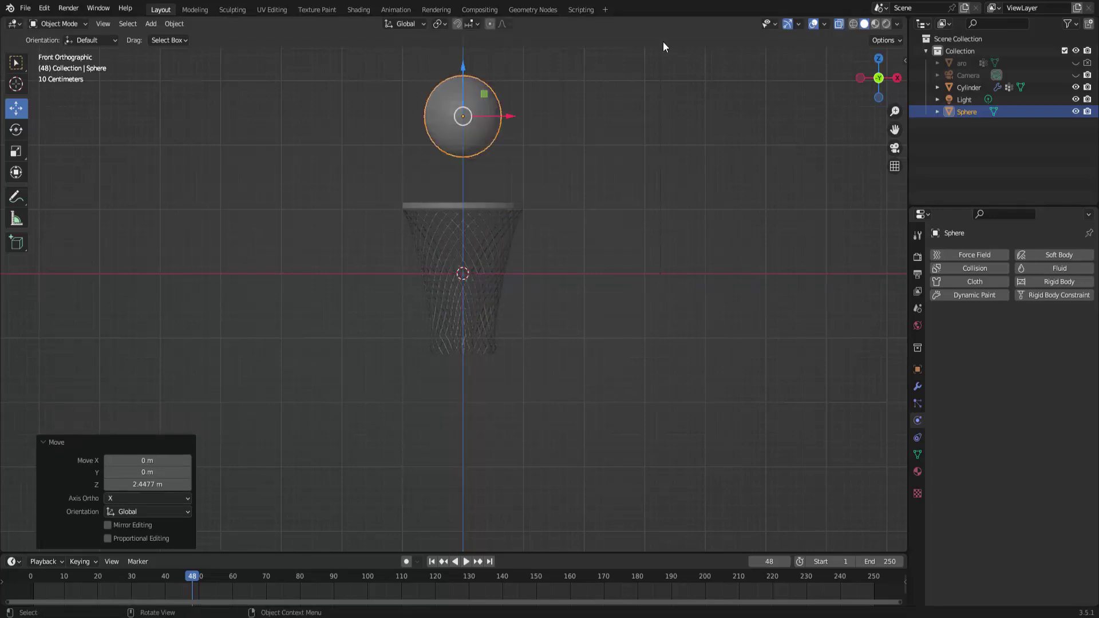
# Switch to solid viewport shading and give the sphere level-2 subdivision with smooth shading
pyautogui.click(837, 26)
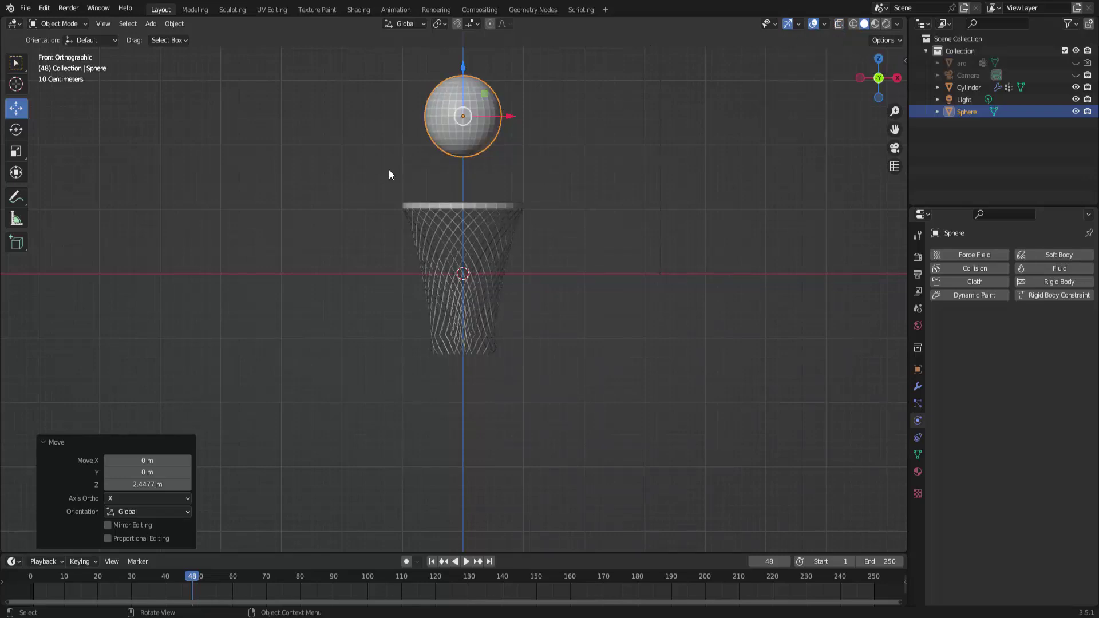
pyautogui.moveTo(893, 129); pyautogui.dragTo(893, 197)
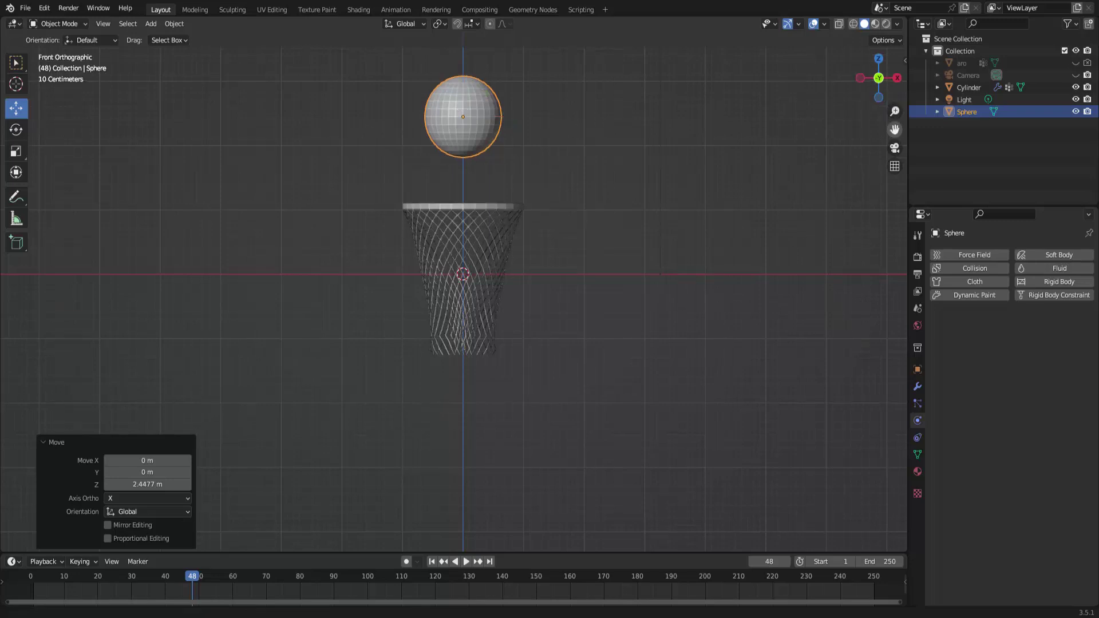
pyautogui.scroll(5, 720, 187)
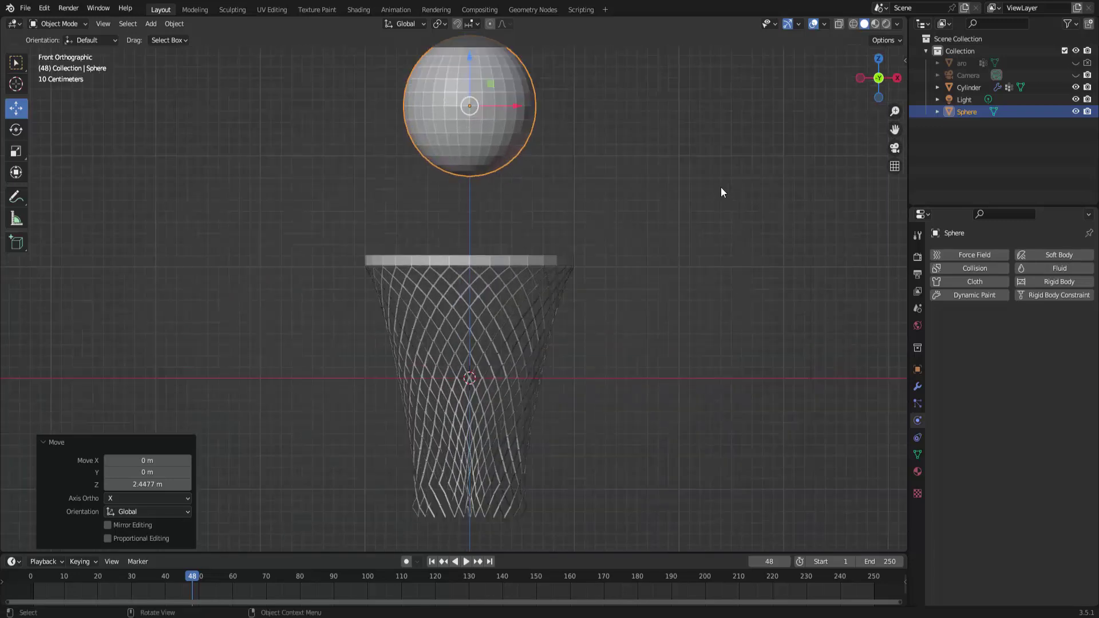
pyautogui.scroll(-3, 720, 186)
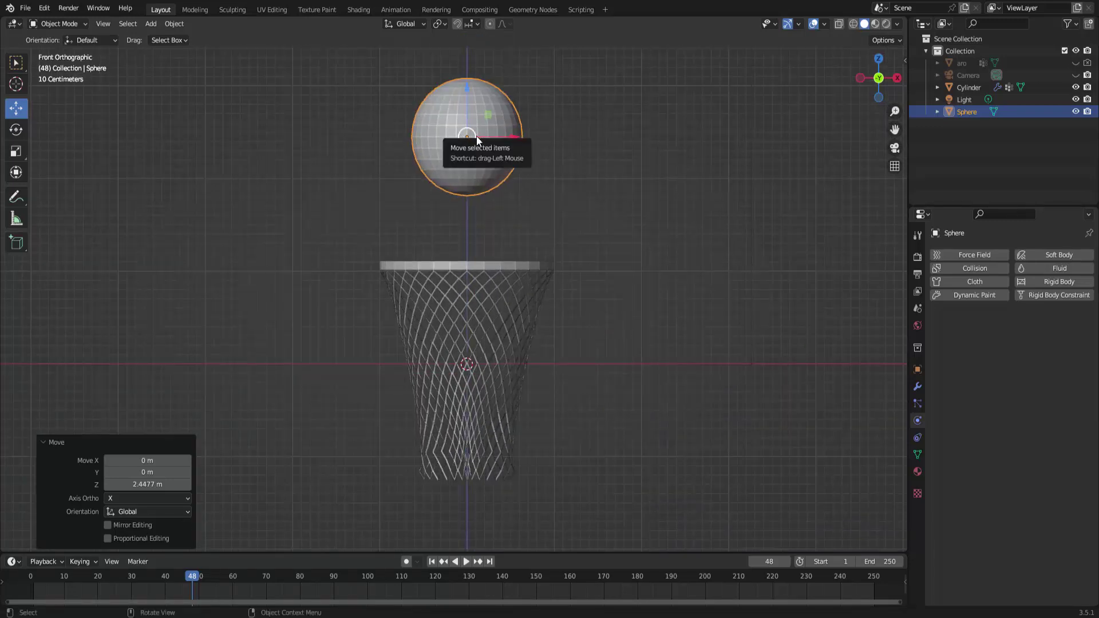
pyautogui.hotkey('ctrl', '2')
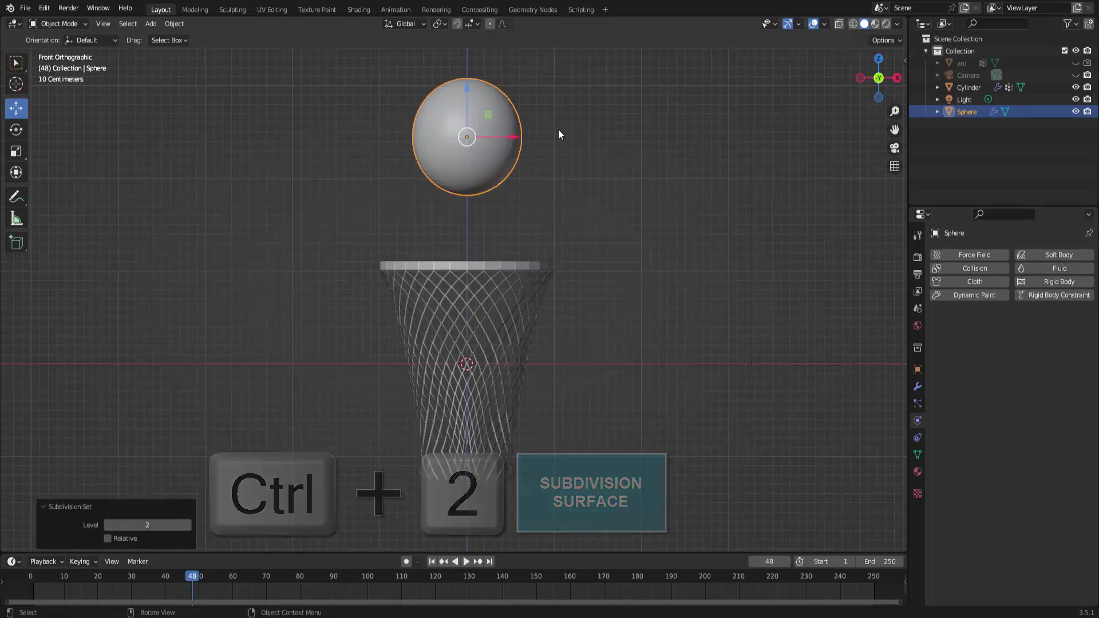
pyautogui.rightClick(730, 93)
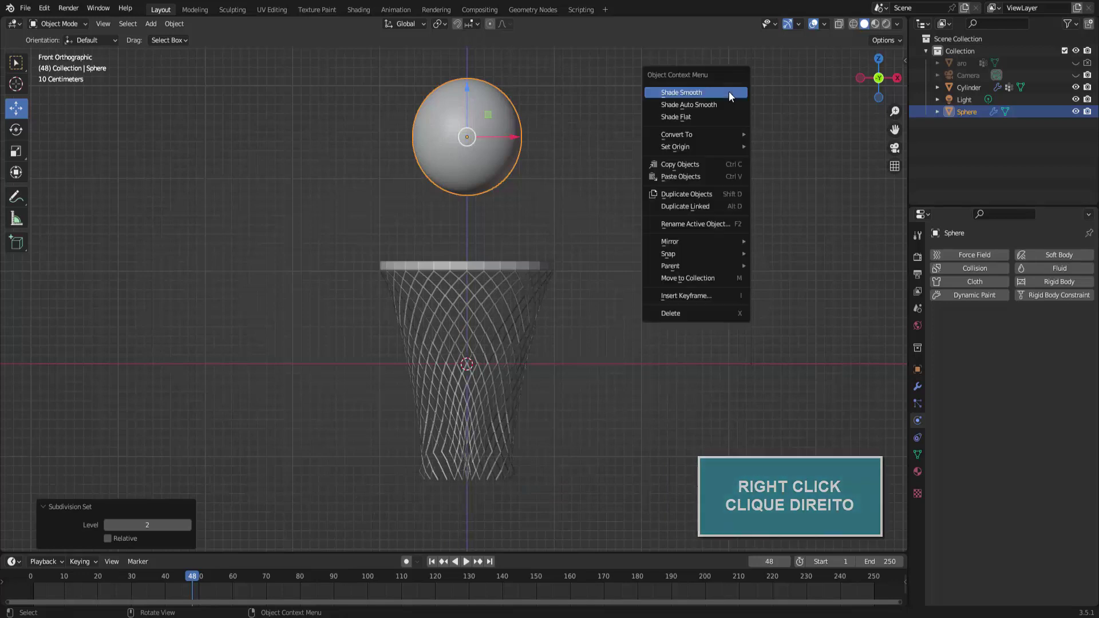
pyautogui.click(730, 94)
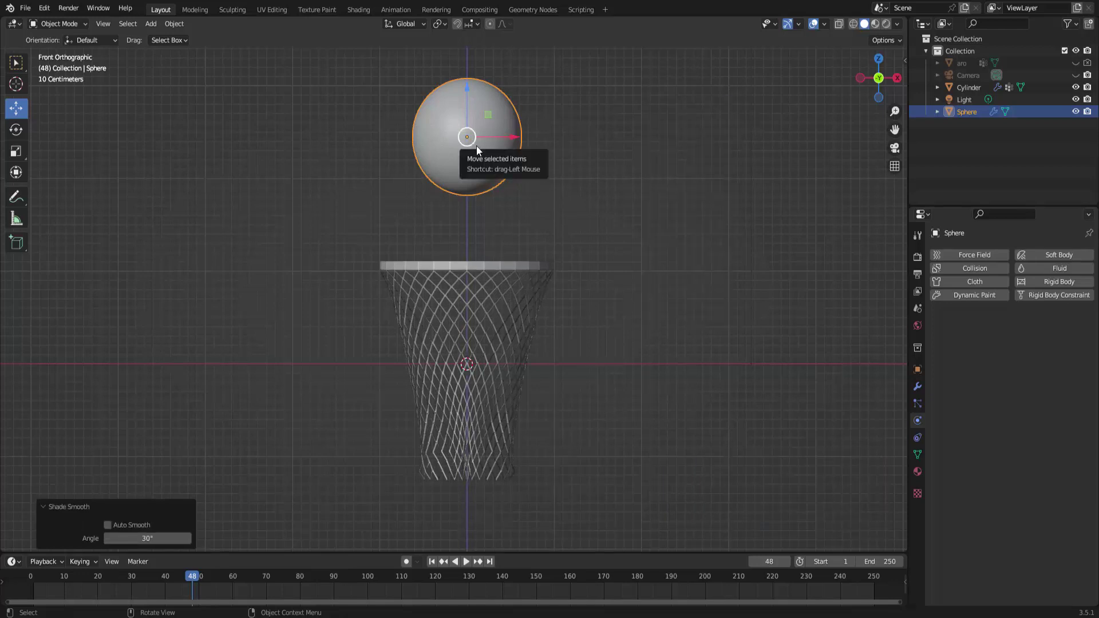
# Replay the net's cloth drape from frame 1, then stop and rewind
pyautogui.click(431, 562)
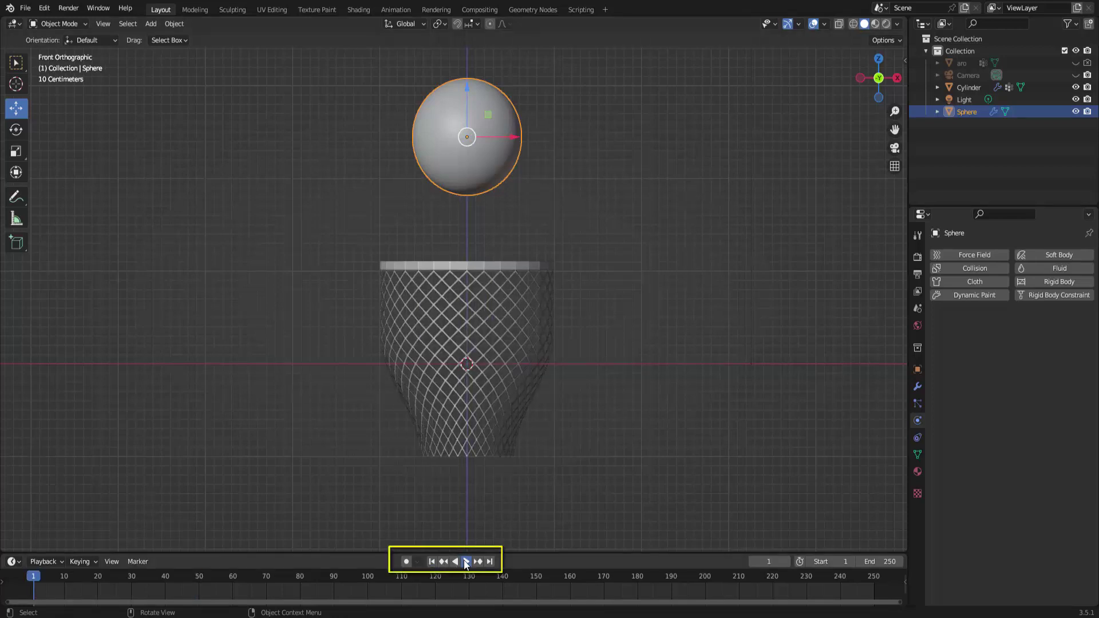
pyautogui.click(466, 563)
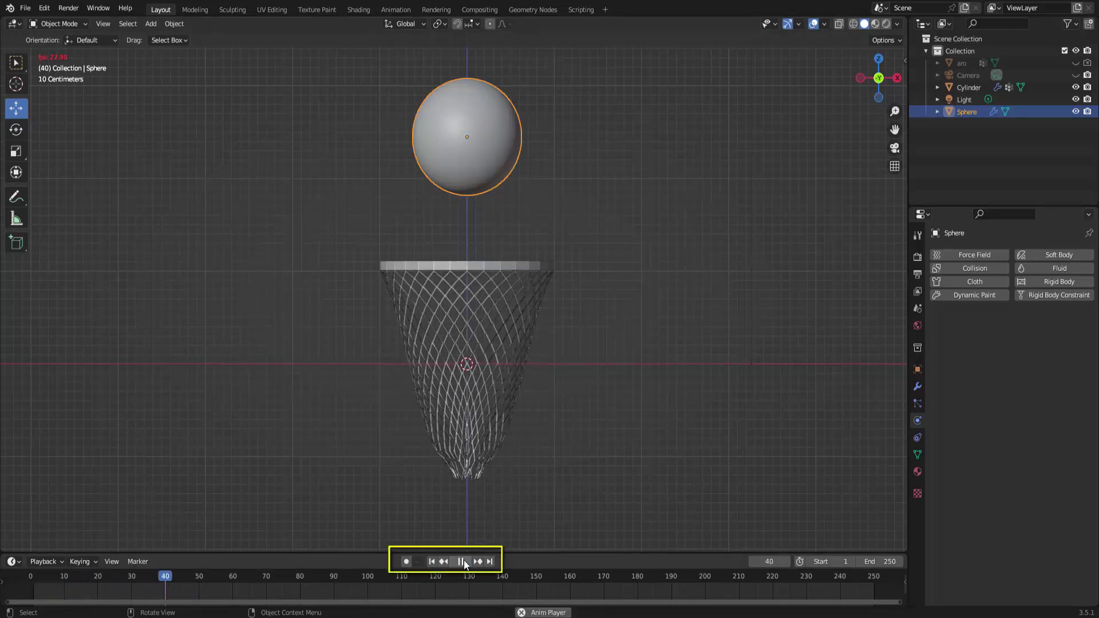
pyautogui.click(465, 562)
pyautogui.click(433, 562)
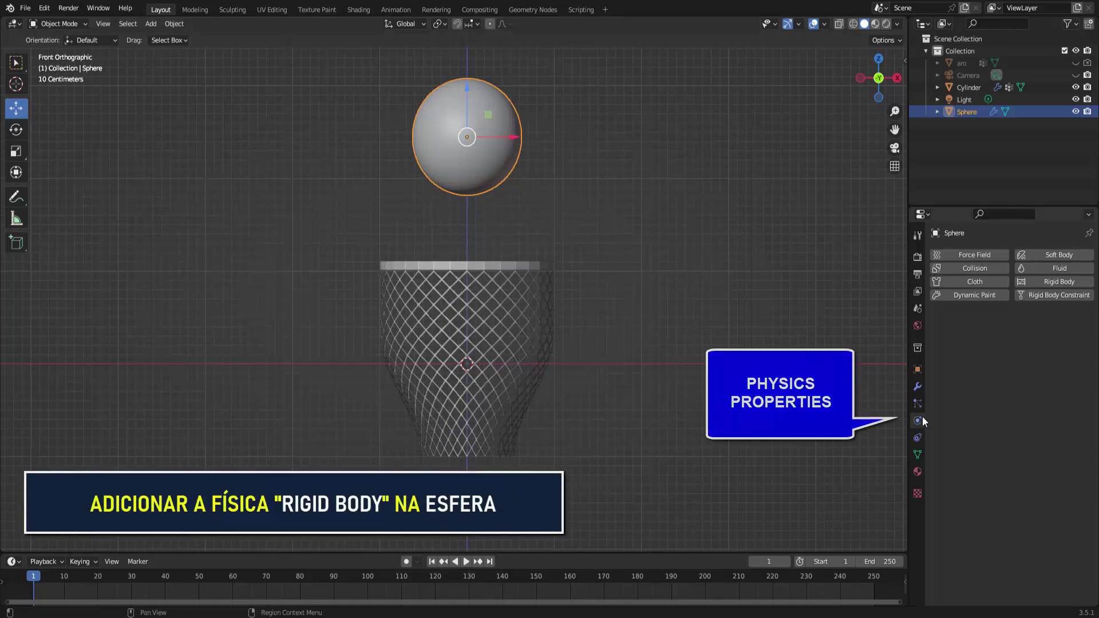
# Make the sphere an Active rigid body with Sphere collision shape and test its fall from frame 1
pyautogui.click(1057, 283)
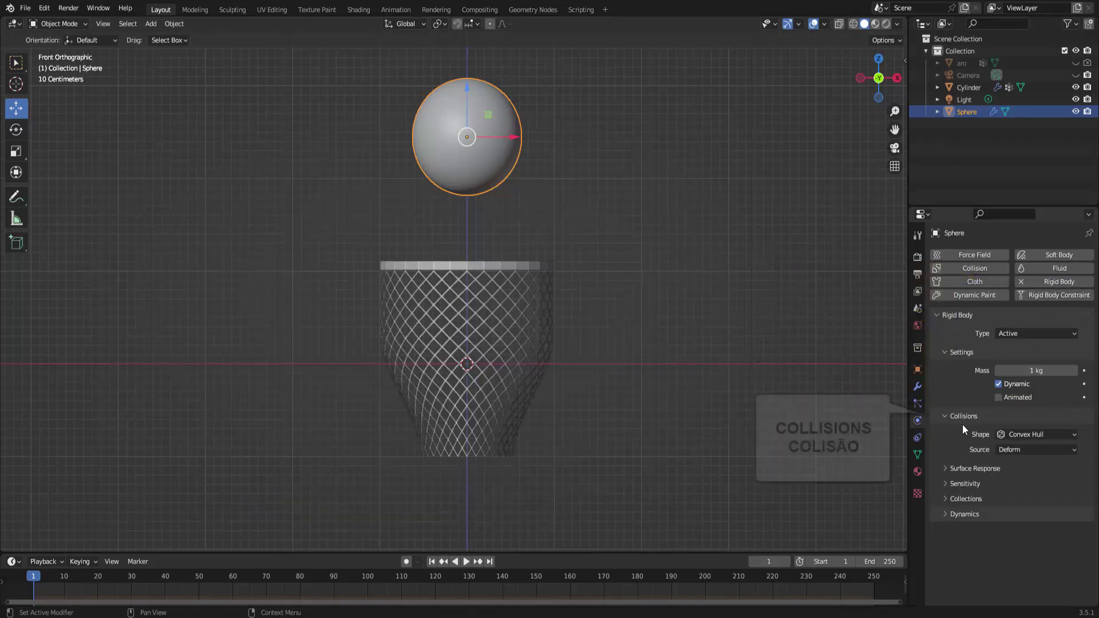
pyautogui.click(1022, 434)
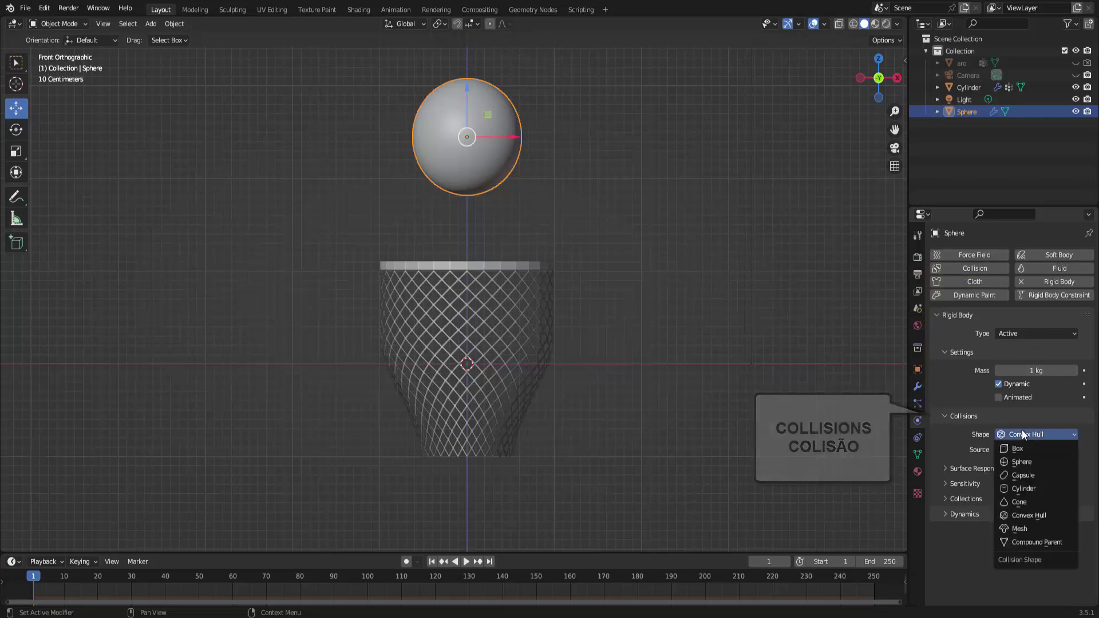
pyautogui.click(1029, 462)
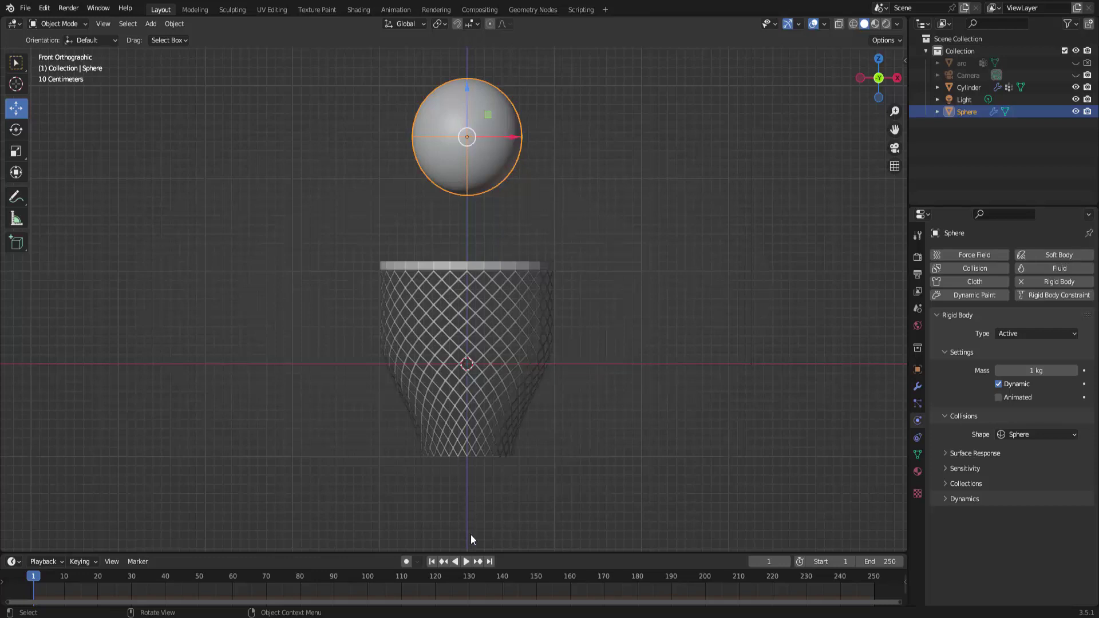
pyautogui.click(467, 563)
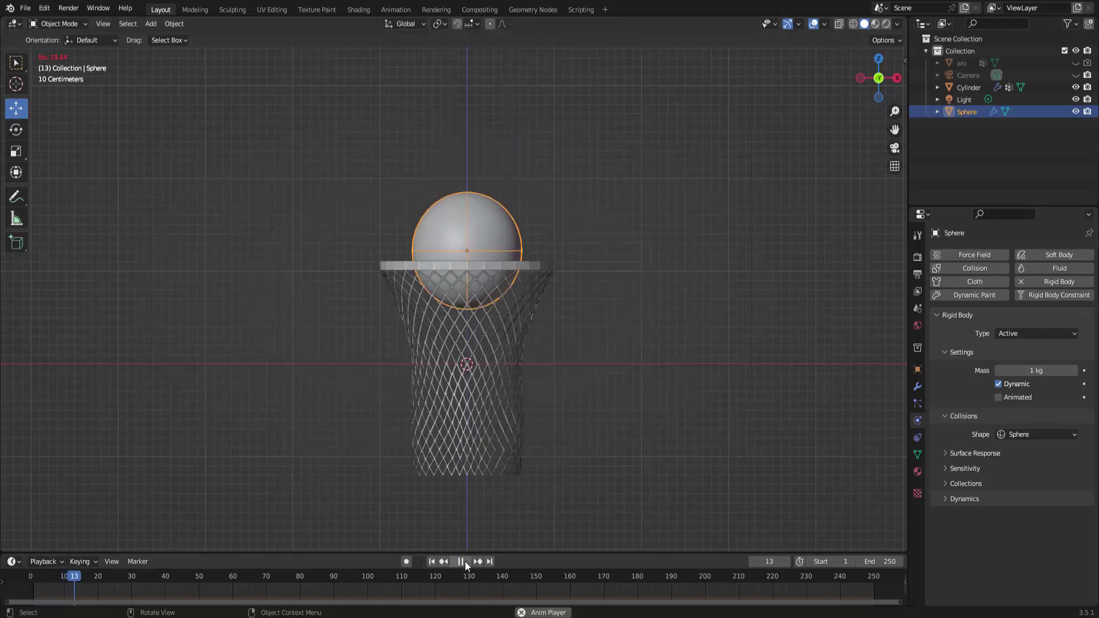
pyautogui.click(434, 564)
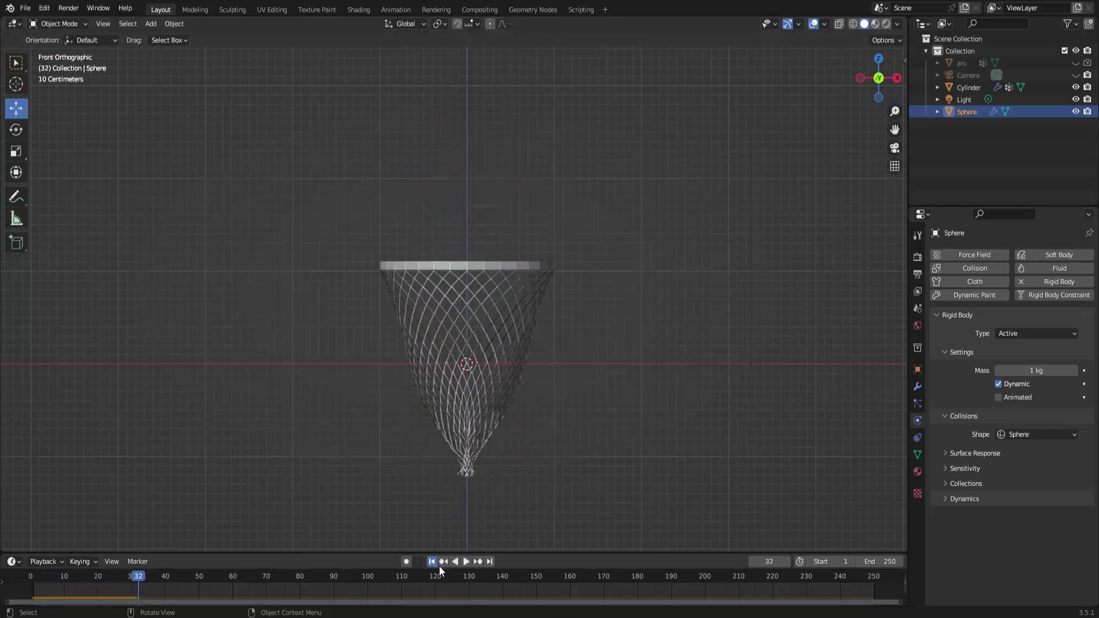
pyautogui.click(433, 562)
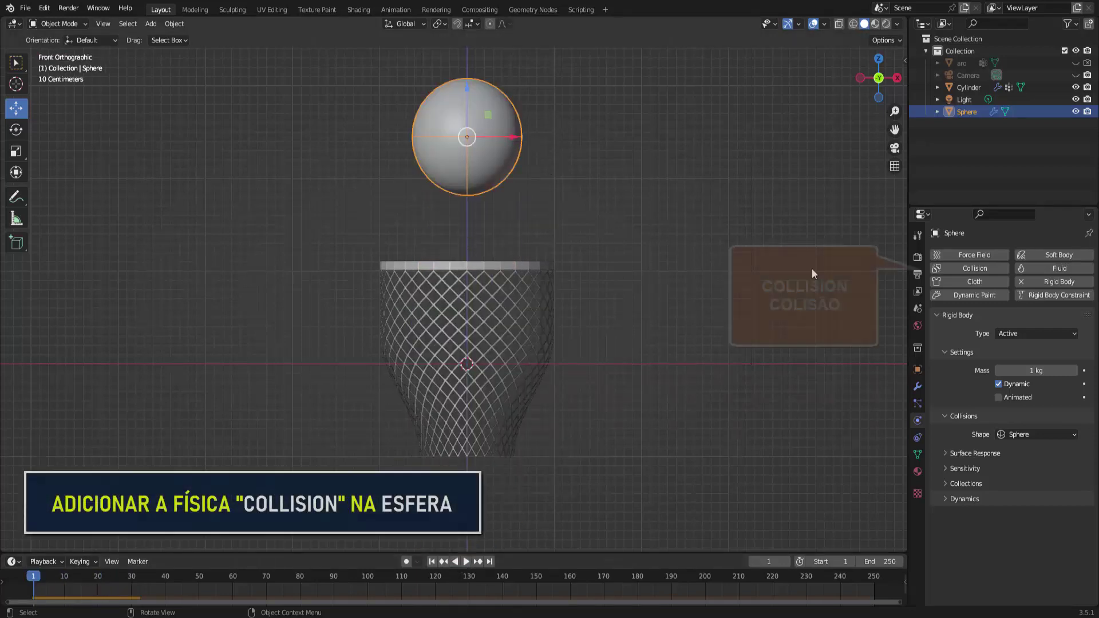
# Add Collision physics to the sphere and the net Cylinder, test the drop, then select aro
pyautogui.click(983, 268)
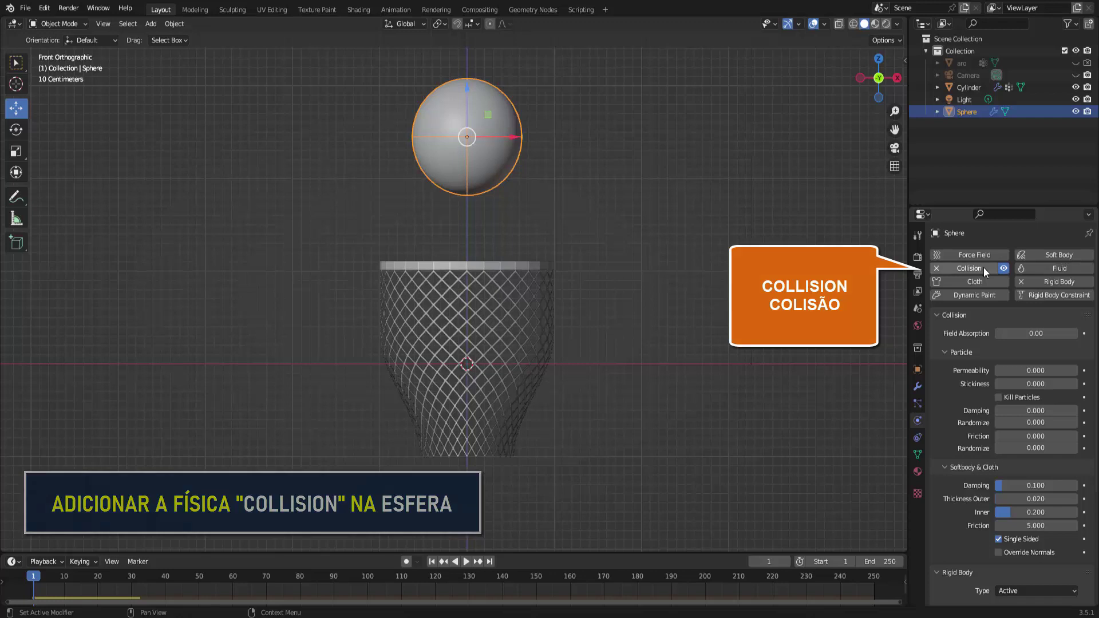
pyautogui.click(523, 312)
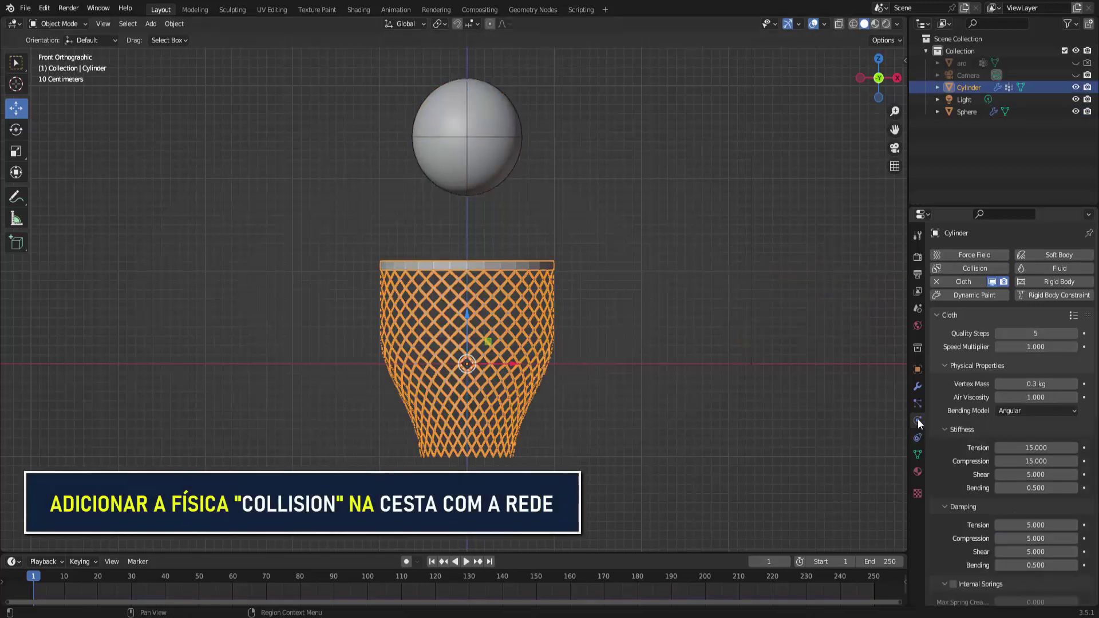
pyautogui.click(976, 268)
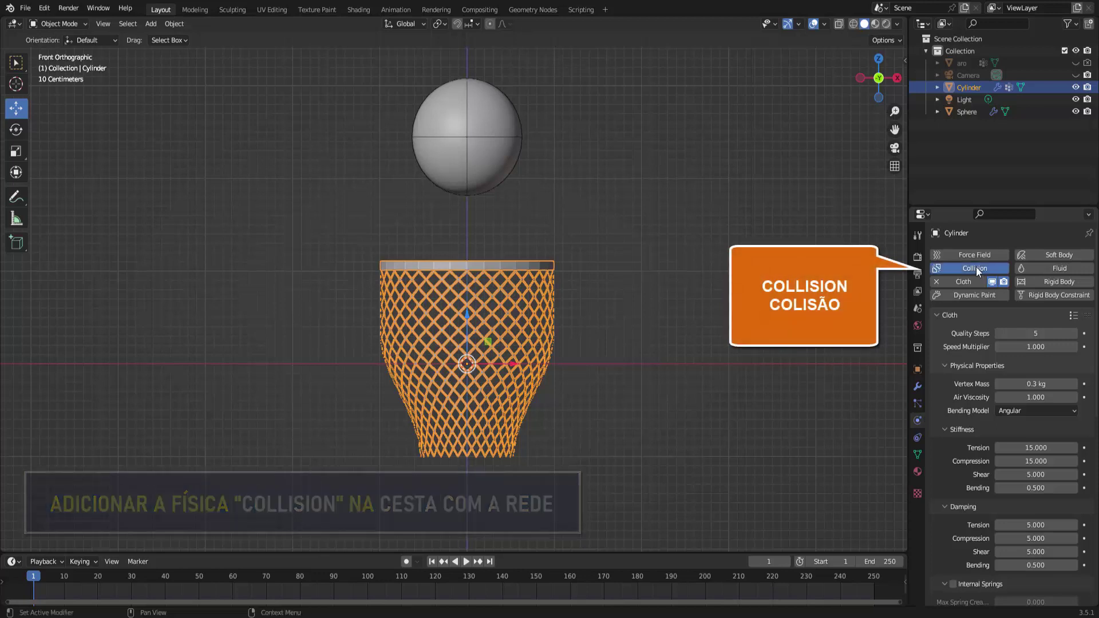
pyautogui.click(470, 562)
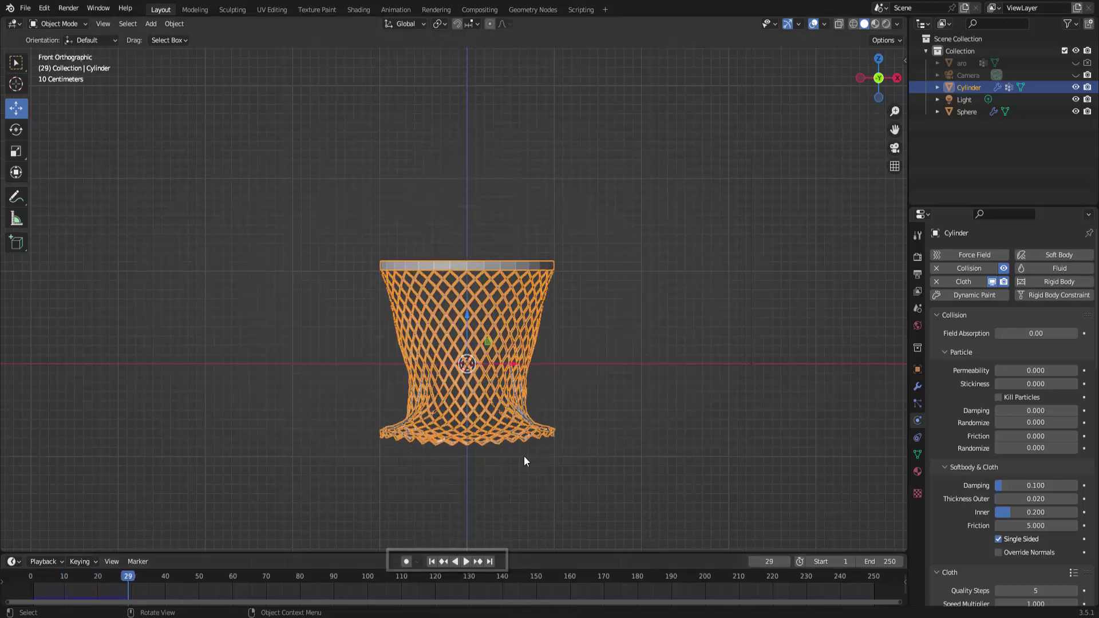
pyautogui.press('Escape')
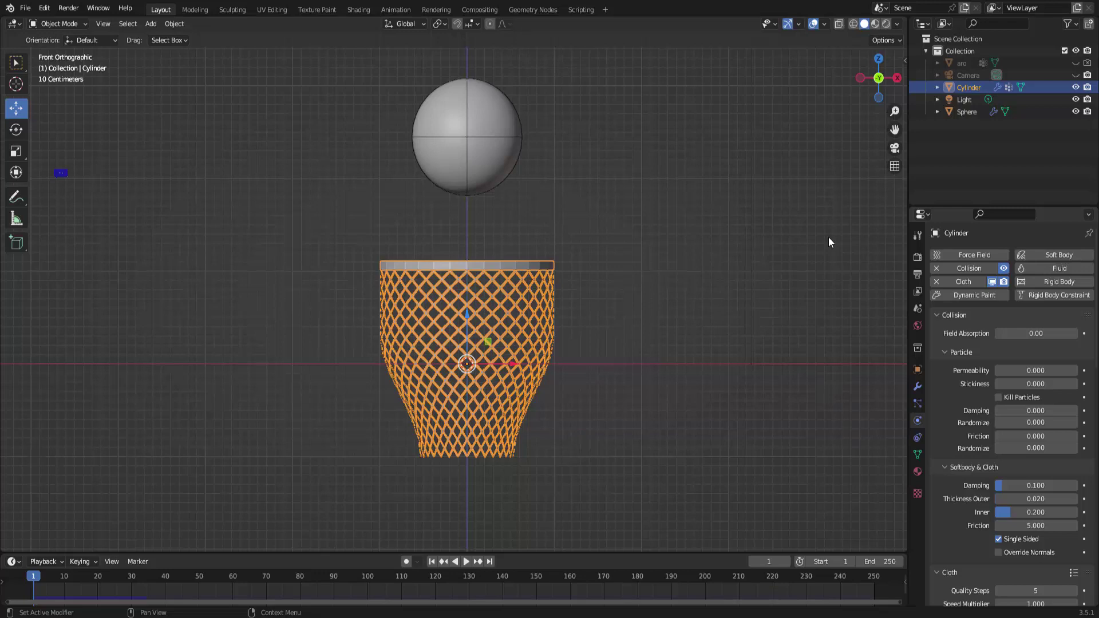
pyautogui.click(963, 64)
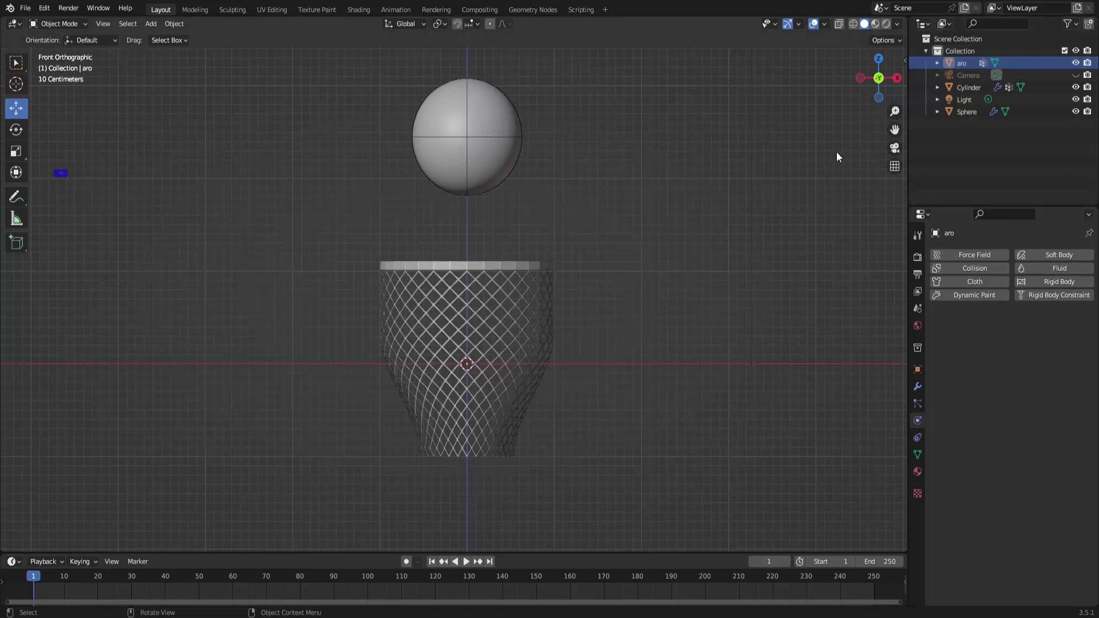
# Orbit in on the hoop, shade the aro rim smooth, then zoom back out
pyautogui.moveTo(836, 155)
pyautogui.mouseDown(button='middle')
pyautogui.moveTo(824, 205)
pyautogui.moveTo(800, 213)
pyautogui.mouseUp(button='middle')
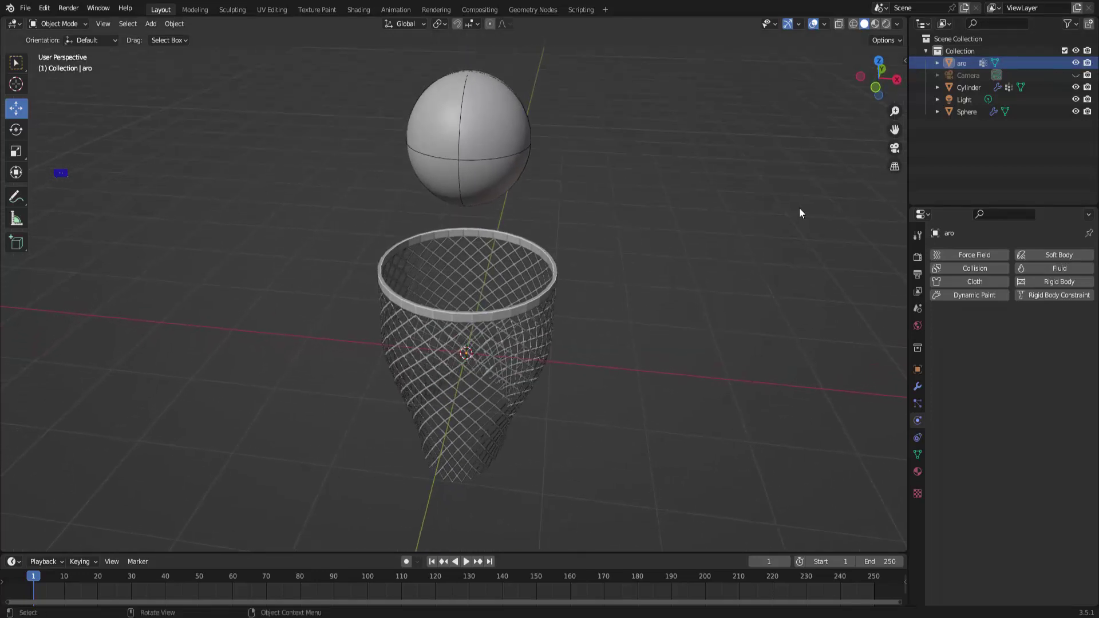
pyautogui.scroll(2, 695, 241)
pyautogui.scroll(1, 630, 297)
pyautogui.click(571, 323)
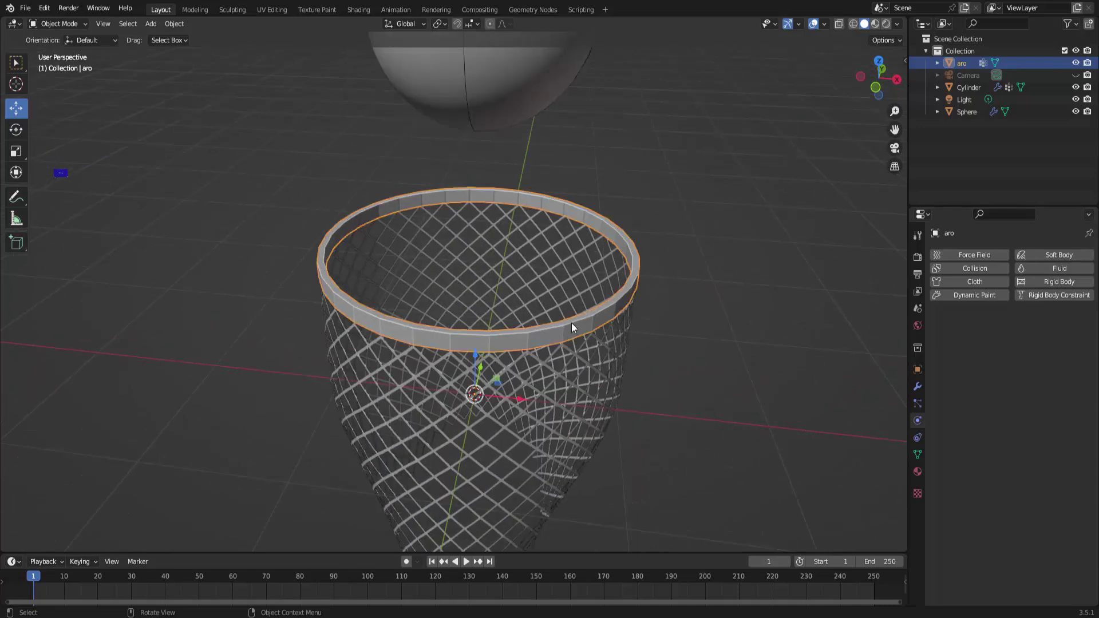
pyautogui.rightClick(746, 185)
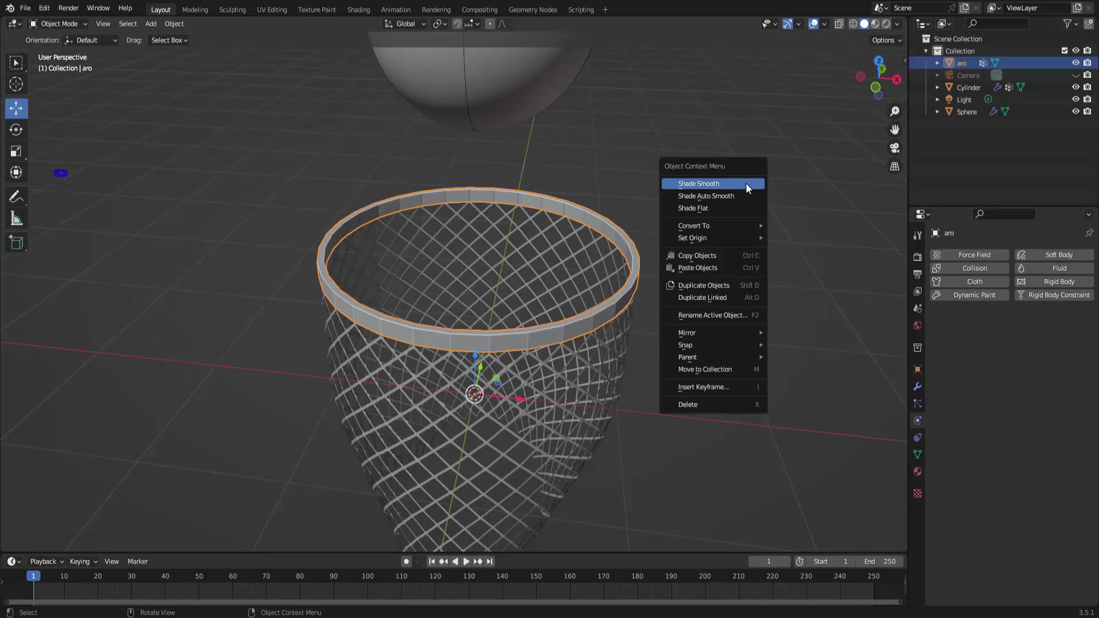
pyautogui.click(746, 185)
pyautogui.scroll(-1, 746, 185)
pyautogui.scroll(-1, 746, 189)
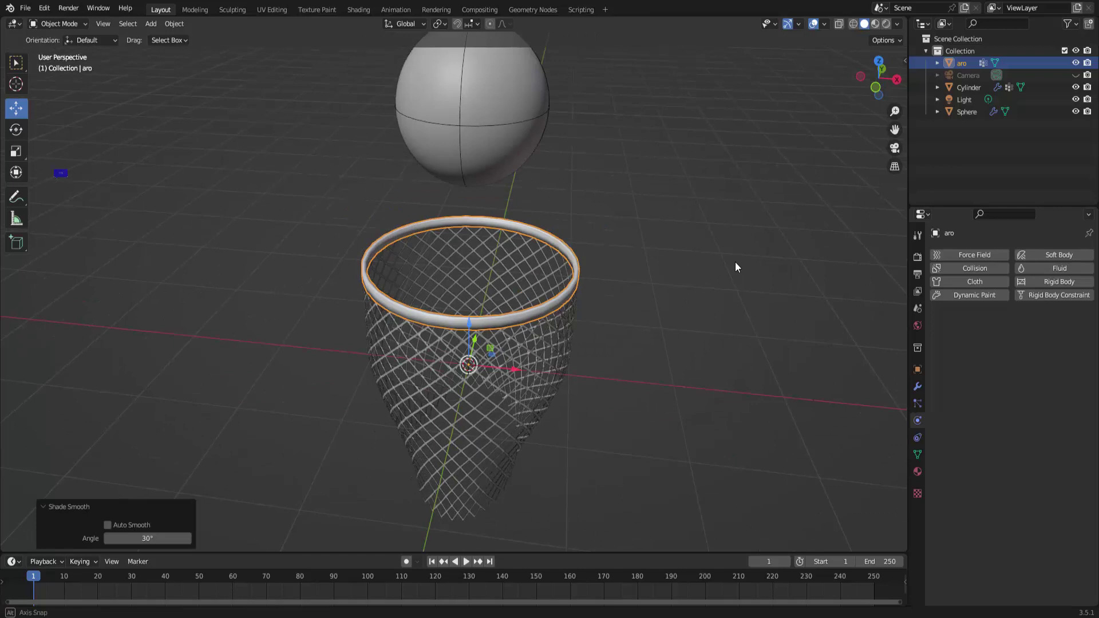
pyautogui.scroll(-1, 735, 257)
pyautogui.scroll(-1, 735, 251)
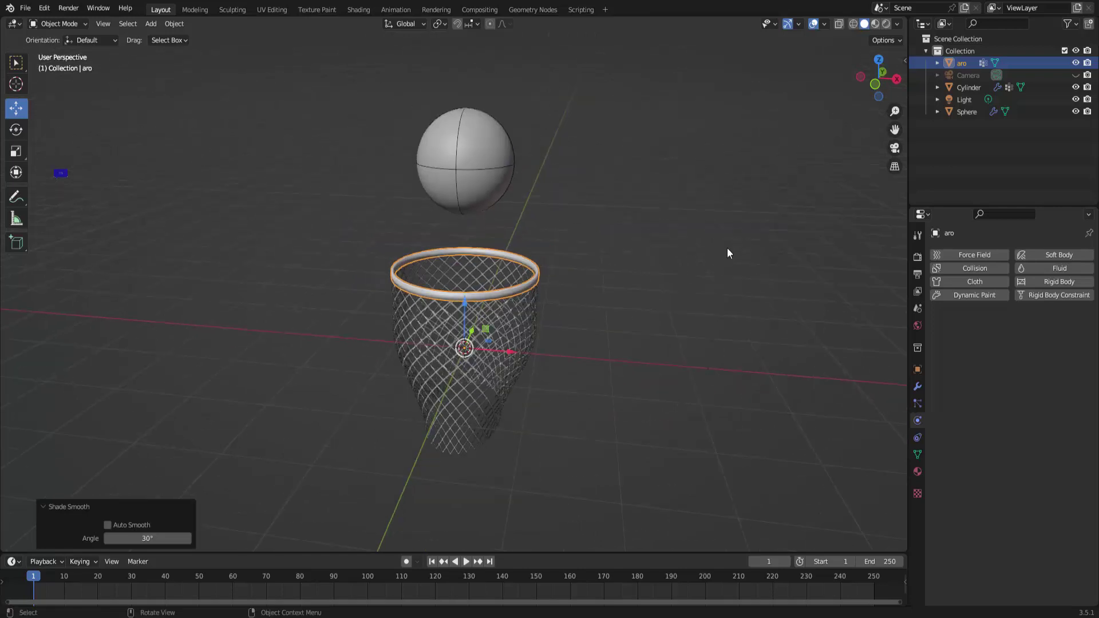